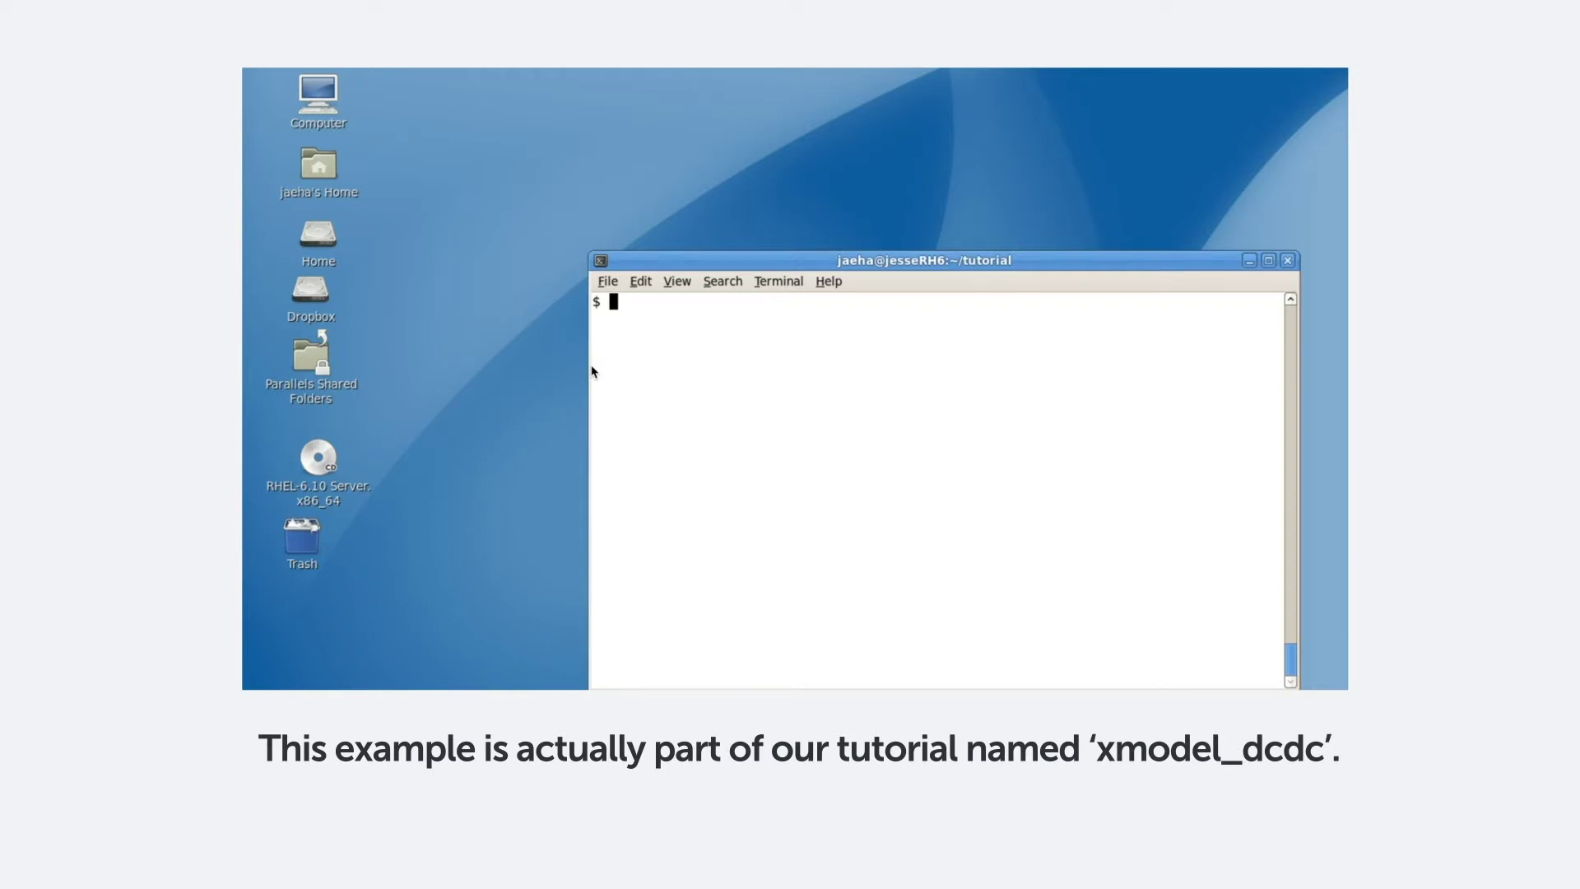
Copy the $XMODEL_HOME/tutorial directory recursively into the current directory.
{"action": "type", "text": "cp -R $XMODEL_HOME/tutor"}
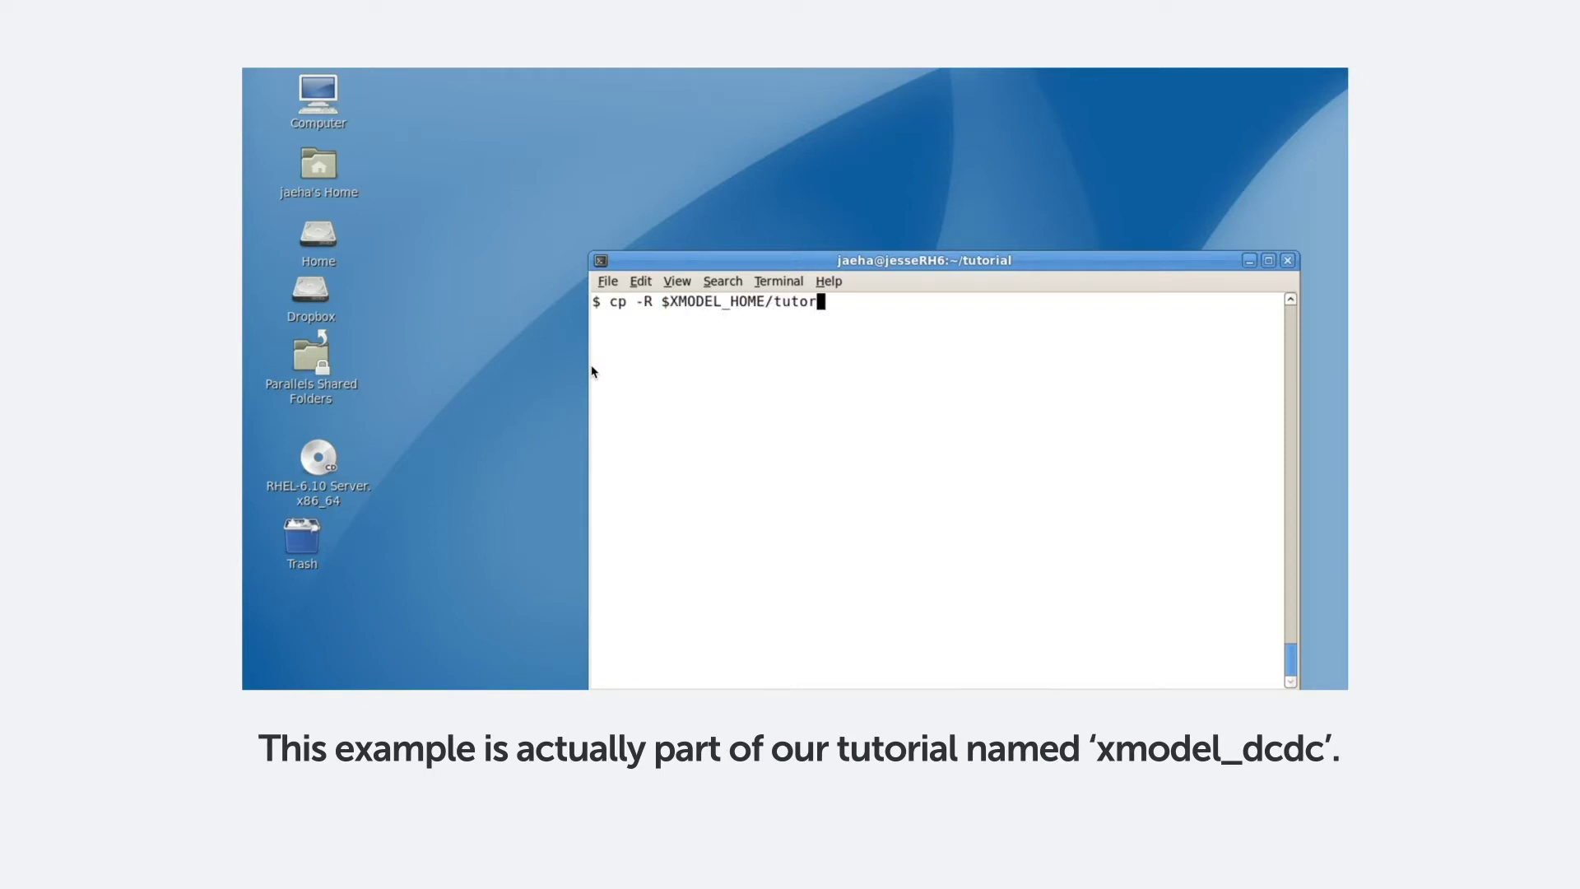
{"action": "type", "text": "ial ."}
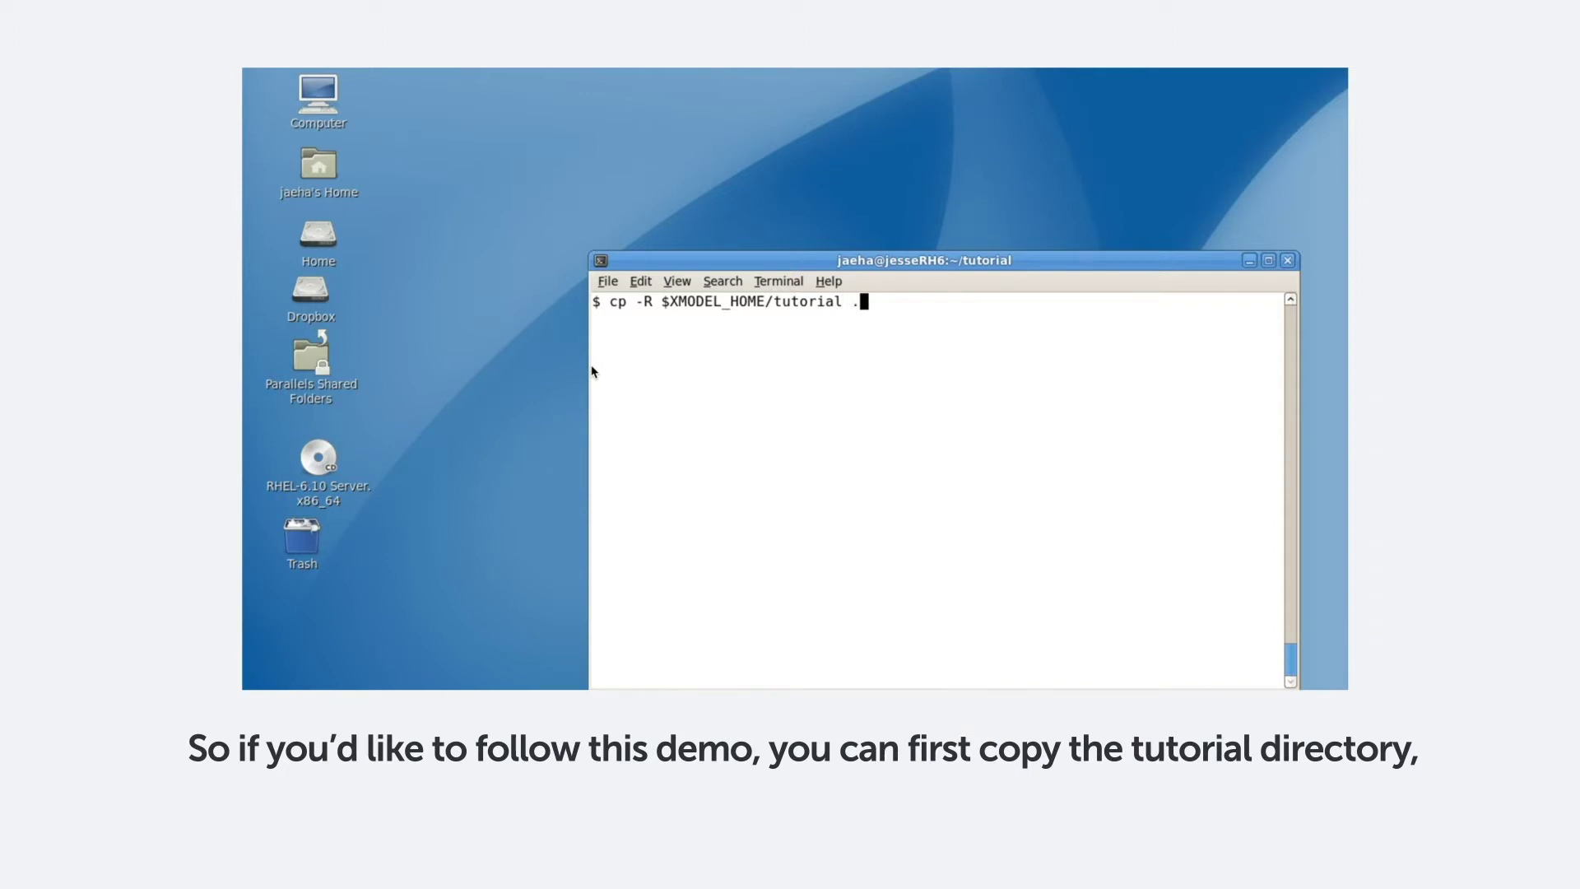
{"action": "key", "text": "Return"}
Change into the tutorial/xmodel_dcdc directory and list its contents.
{"action": "type", "text": "cd tutorial/"}
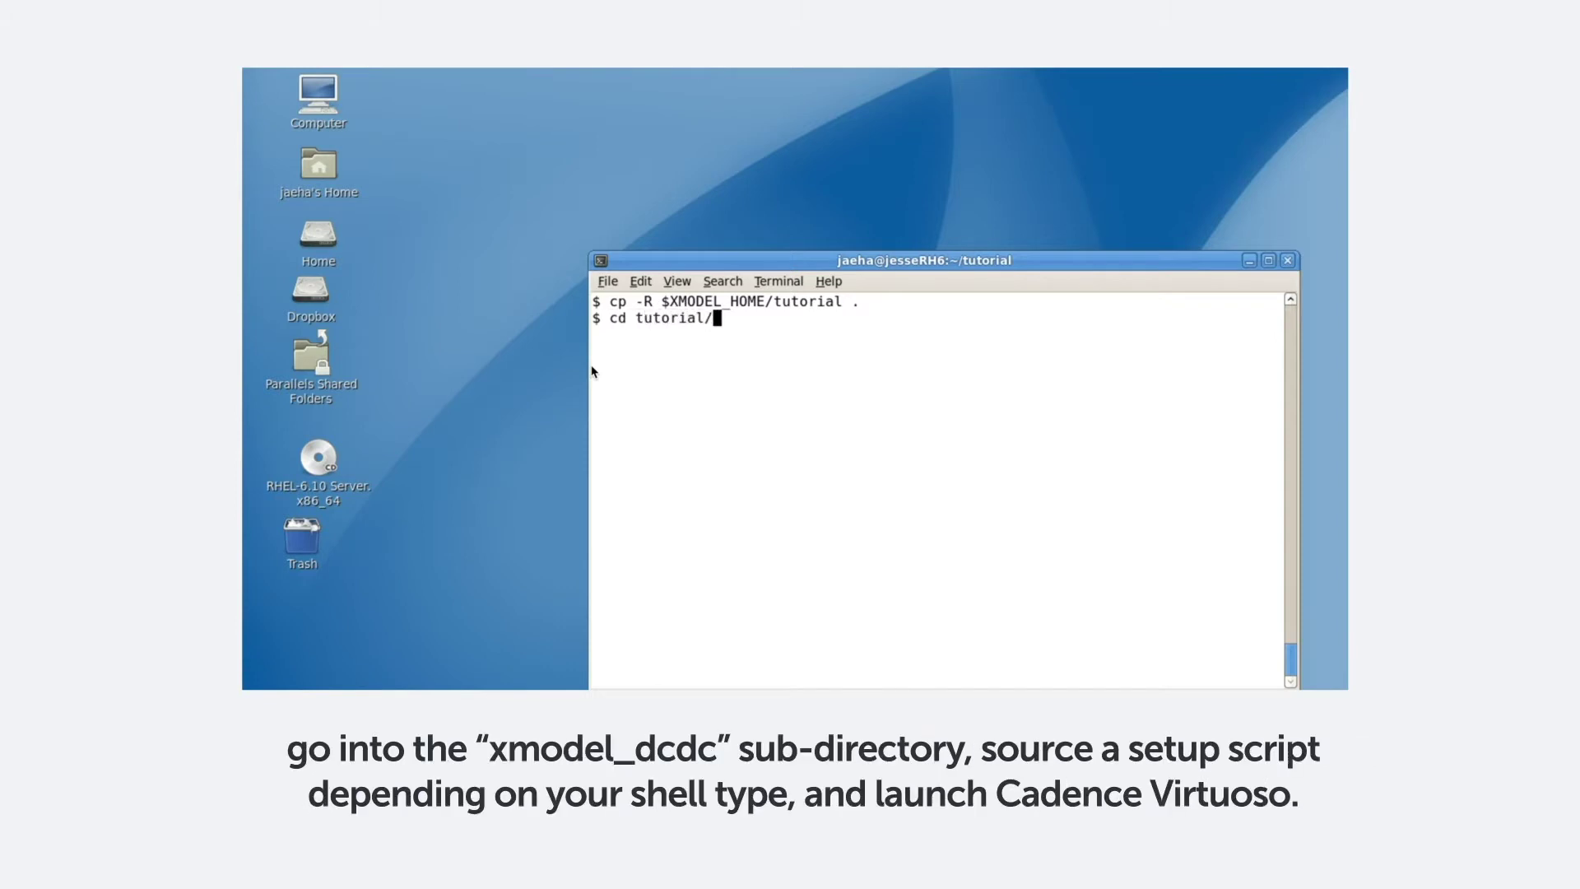
{"action": "key", "text": "Tab"}
{"action": "key", "text": "Tab"}
{"action": "type", "text": "xmo"}
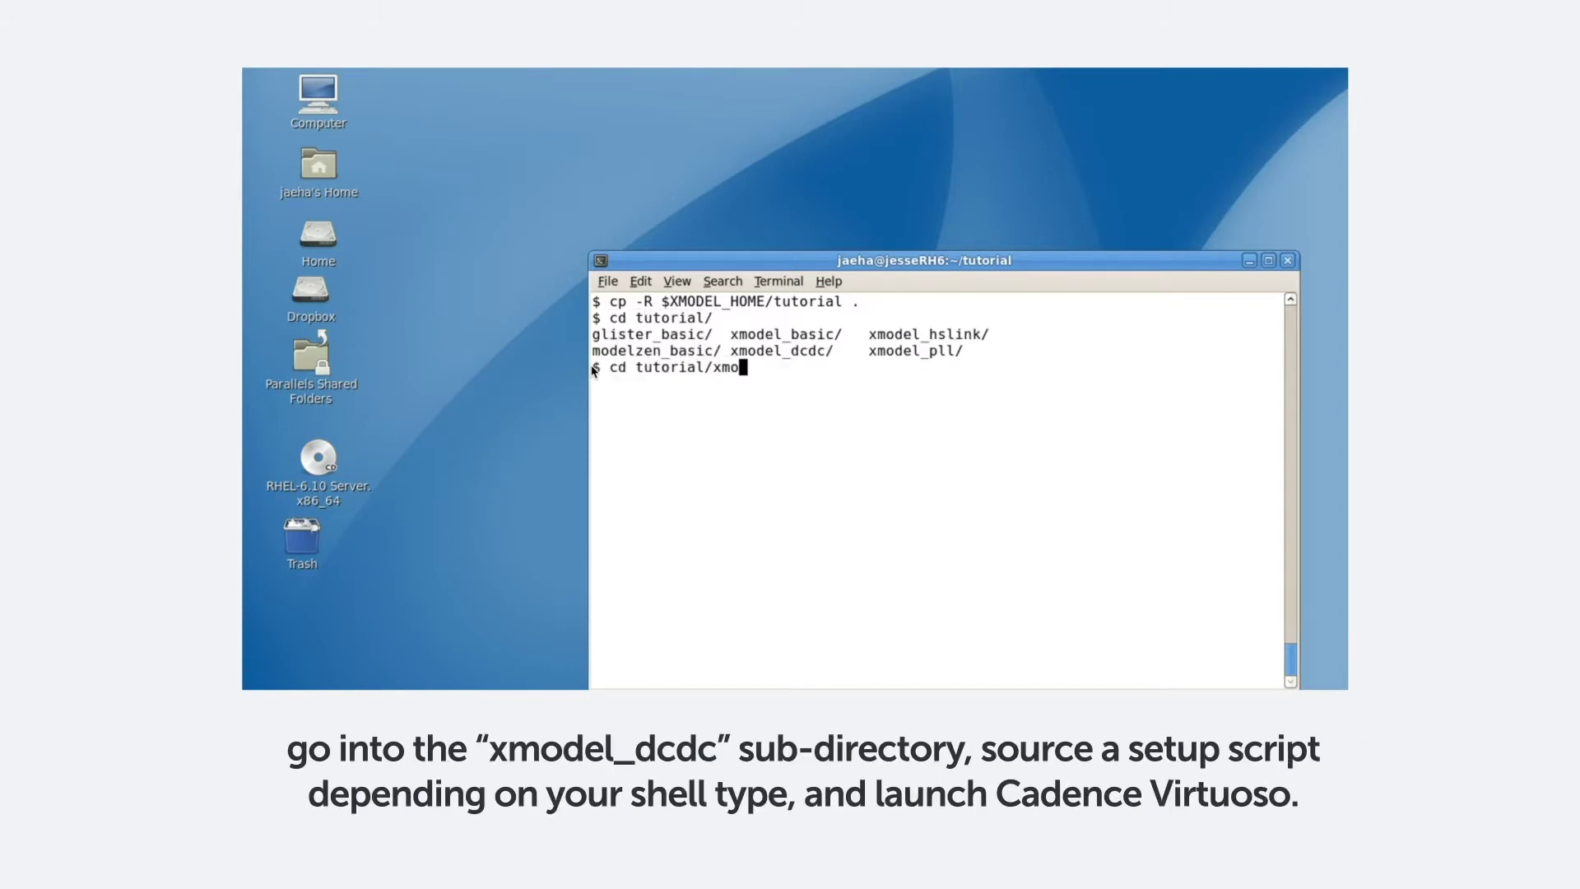
{"action": "type", "text": "del_dcdc"}
{"action": "key", "text": "Return"}
{"action": "type", "text": "ls"}
{"action": "key", "text": "Return"}
Source the etc/setup.bashrc script to set up the shell environment.
{"action": "type", "text": "source etc/"}
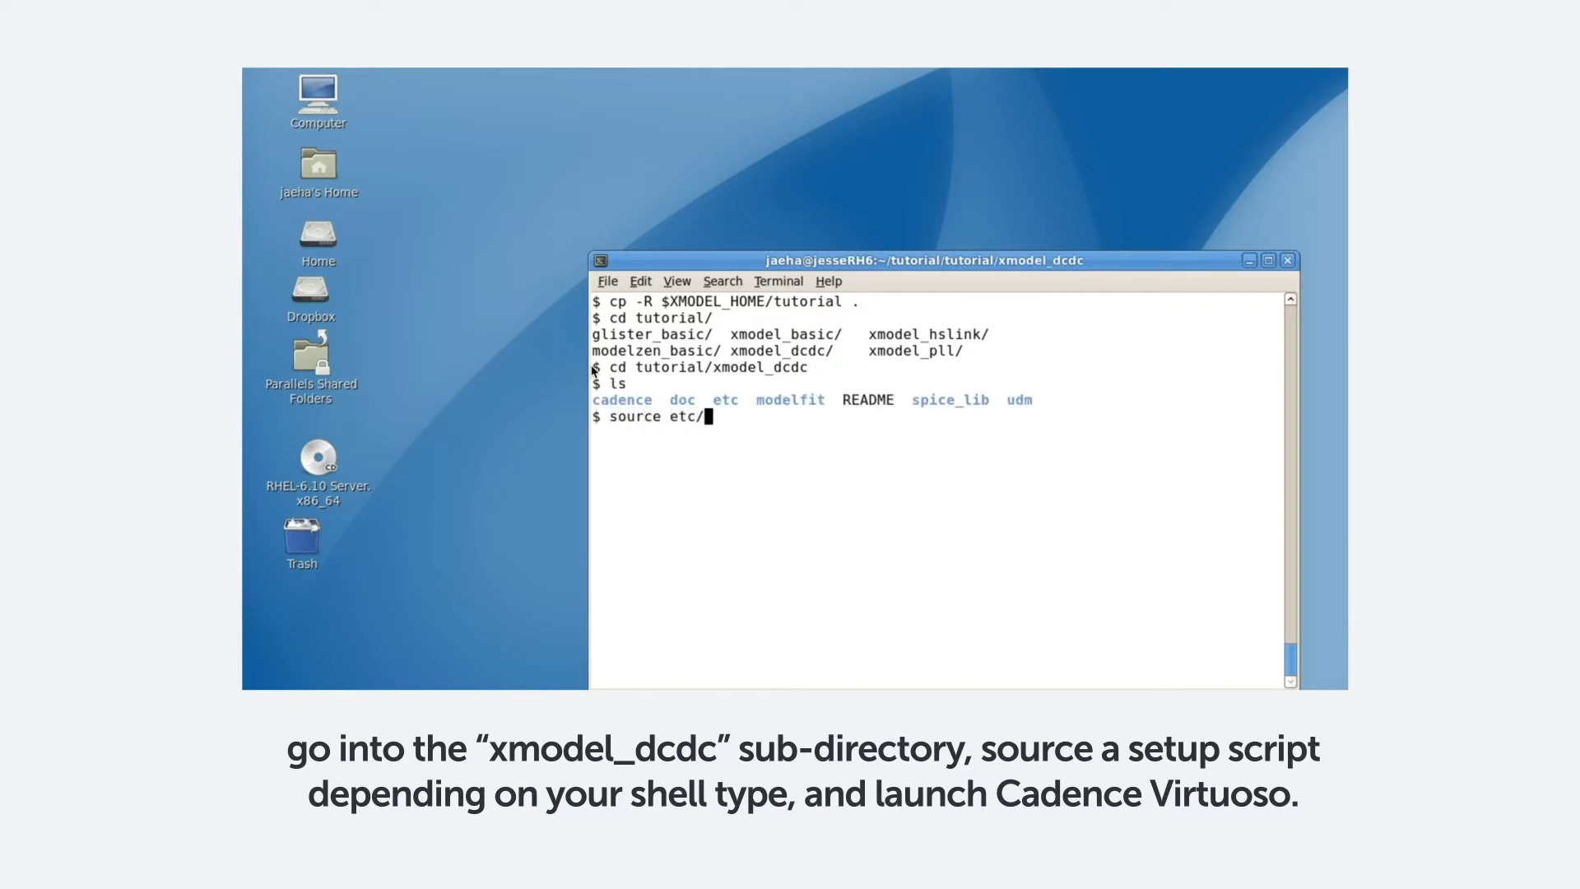
{"action": "type", "text": "setup.bashrc"}
{"action": "key", "text": "Return"}
Change into the cadence subdirectory and launch Virtuoso as a background process.
{"action": "type", "text": "cd cad"}
{"action": "key", "text": "Tab"}
{"action": "key", "text": "Return"}
{"action": "type", "text": "virtu"}
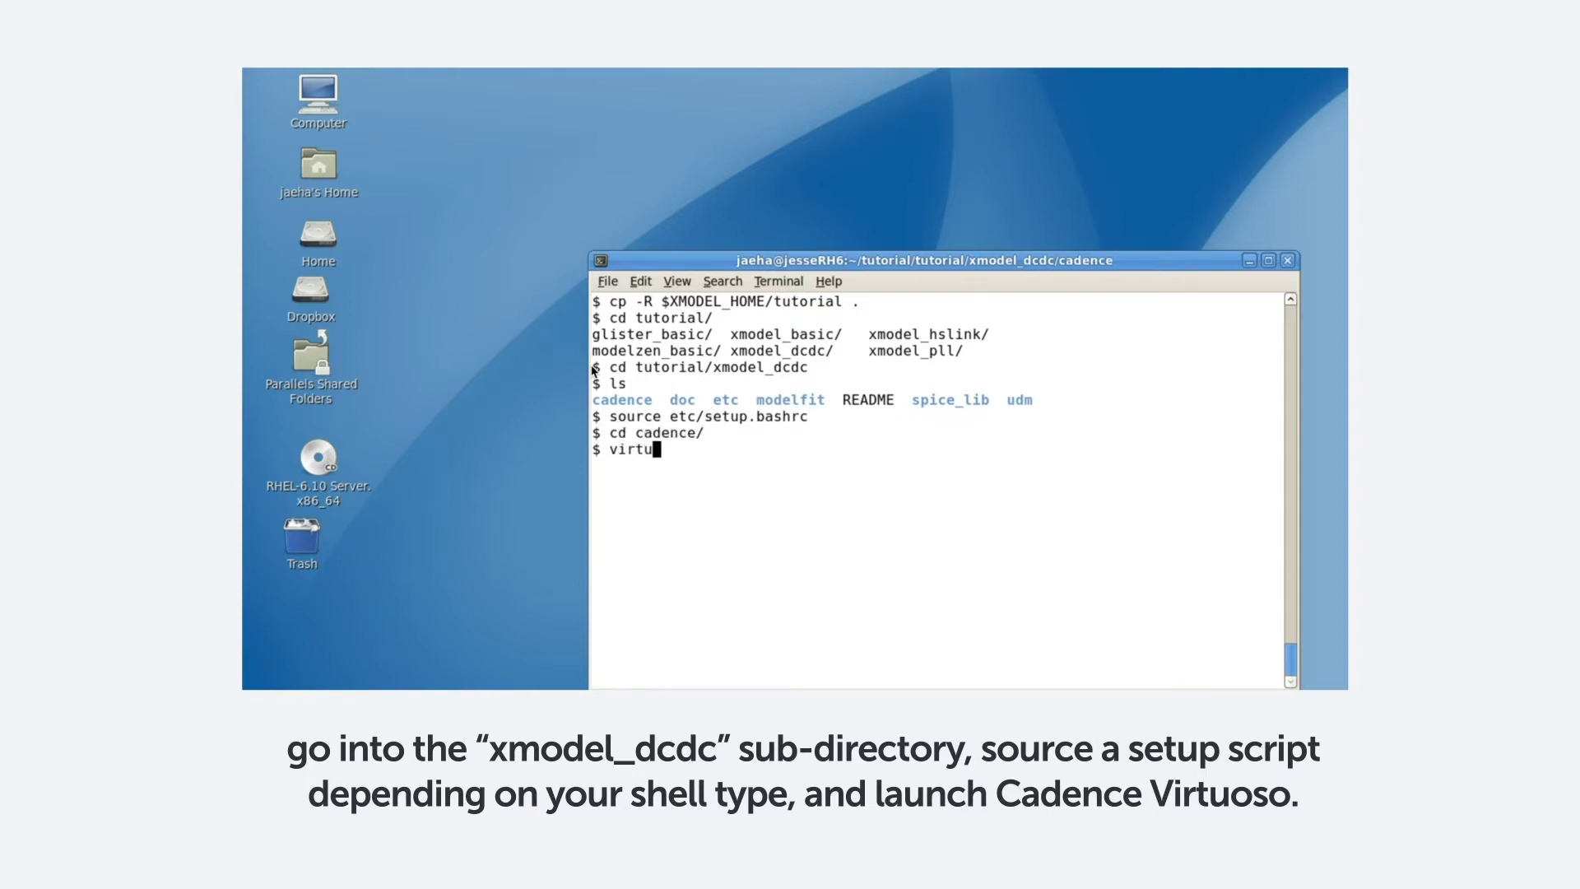
{"action": "type", "text": "oso &"}
{"action": "key", "text": "Return"}
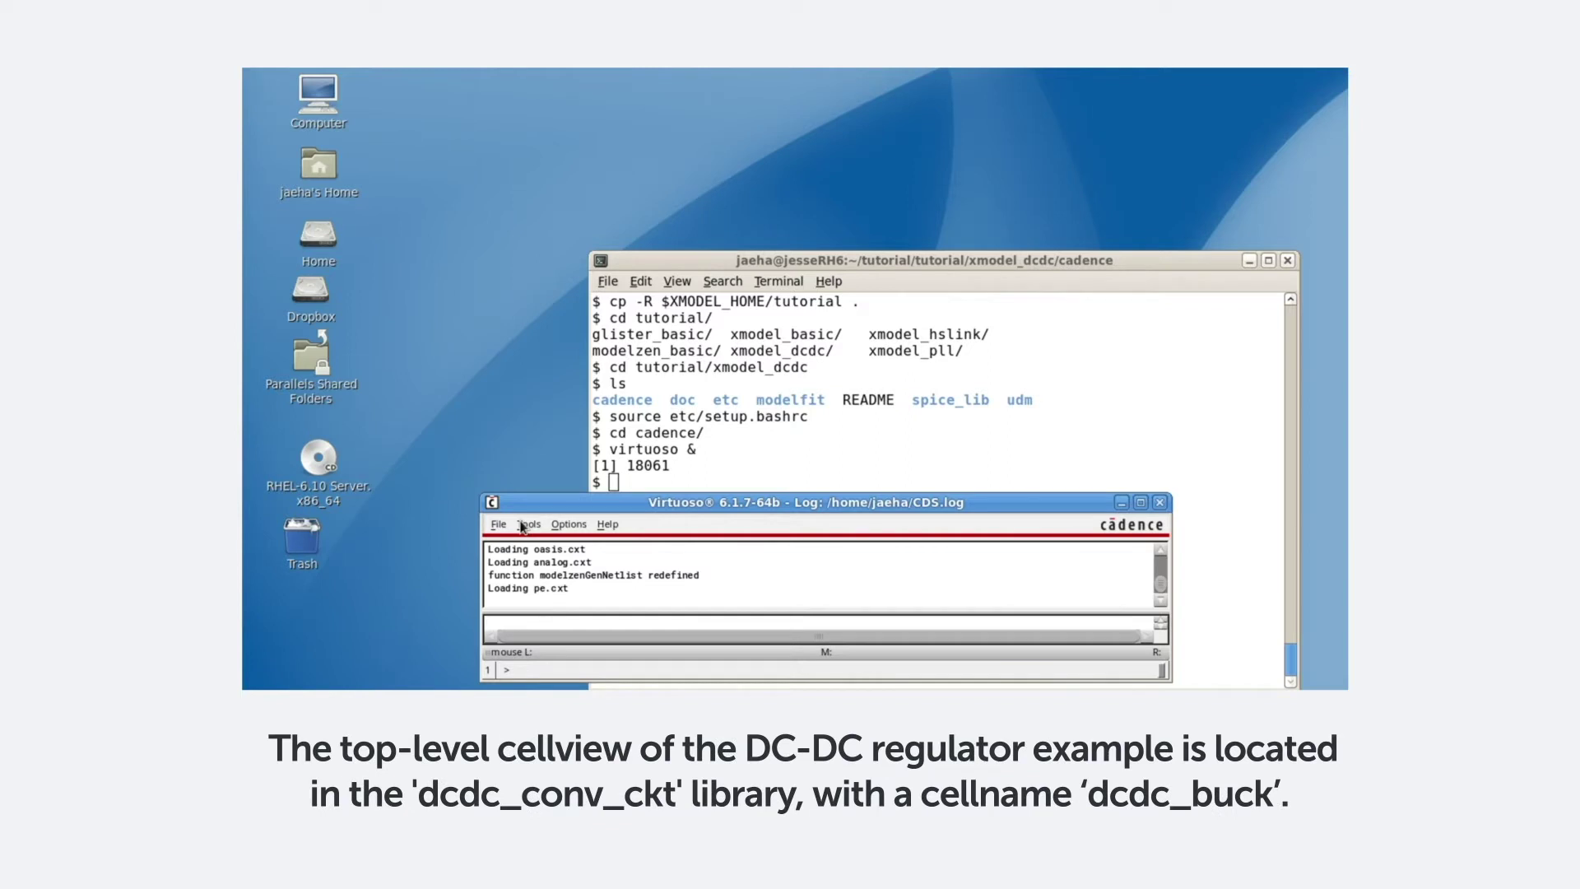
Open the schematic view of the dcdc_buck cell in the dcdc_conv_ckt library through the Library Manager.
{"action": "left_click", "coordinate": [527, 524]}
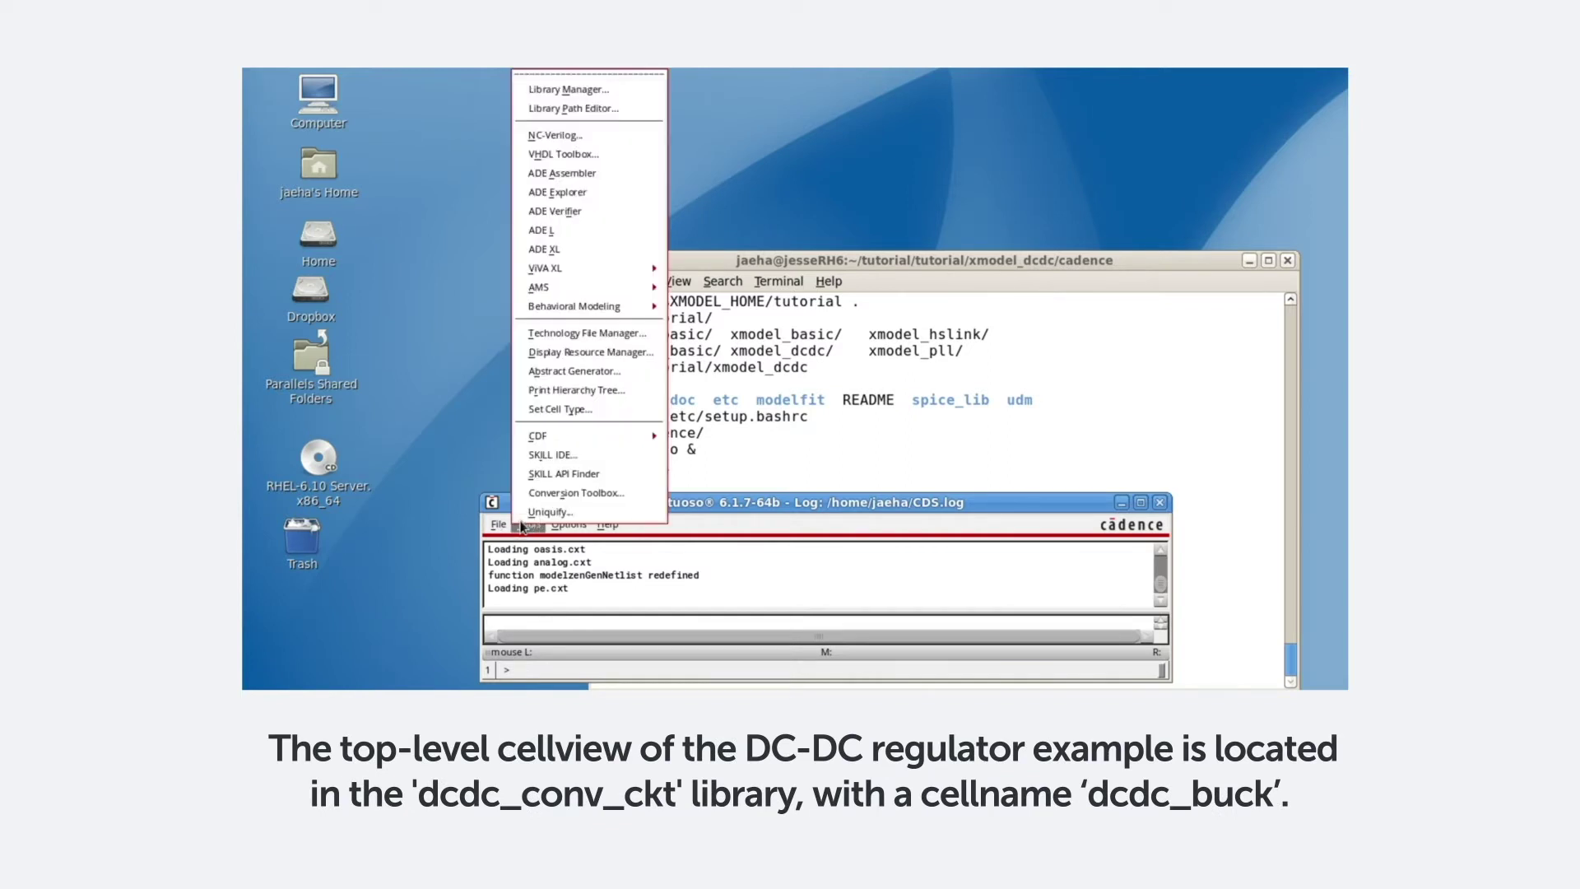
{"action": "left_click", "coordinate": [568, 89]}
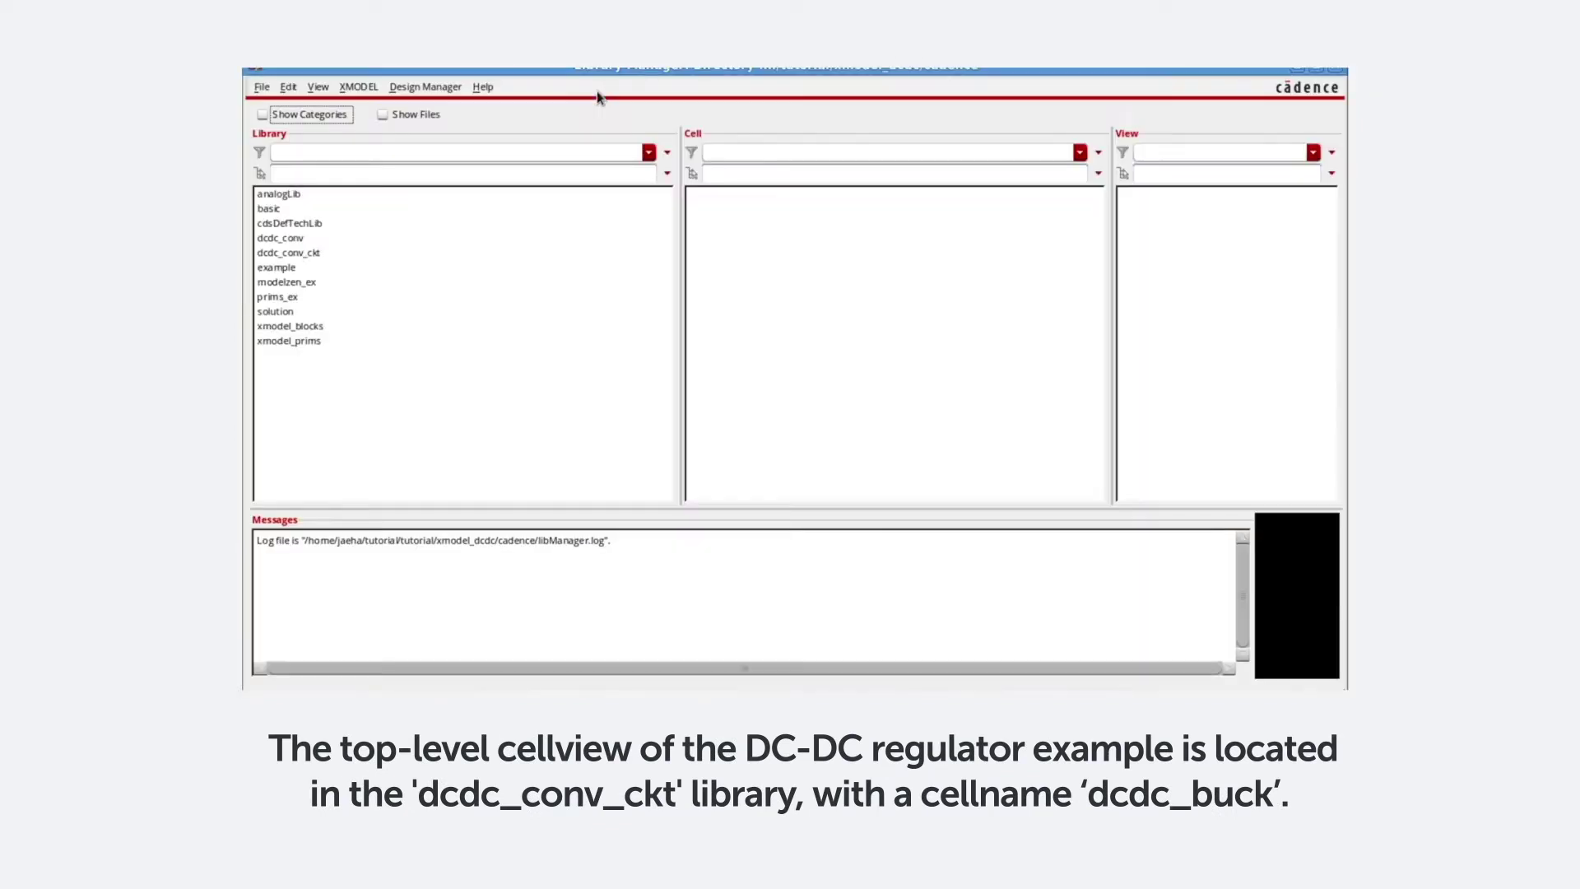
{"action": "left_click", "coordinate": [311, 254]}
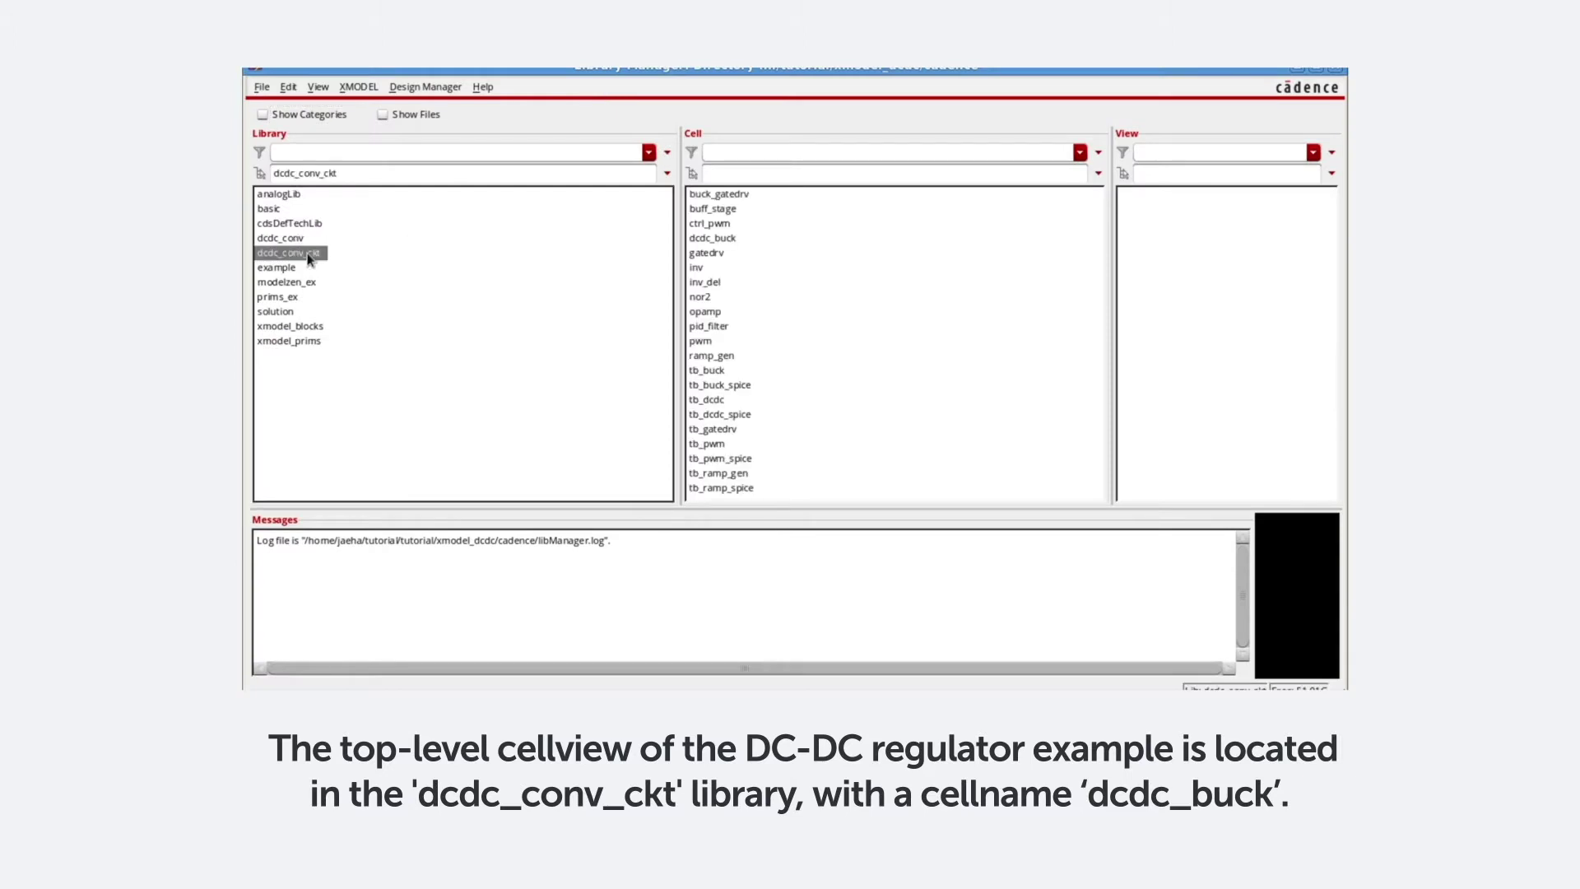
{"action": "left_click", "coordinate": [726, 238]}
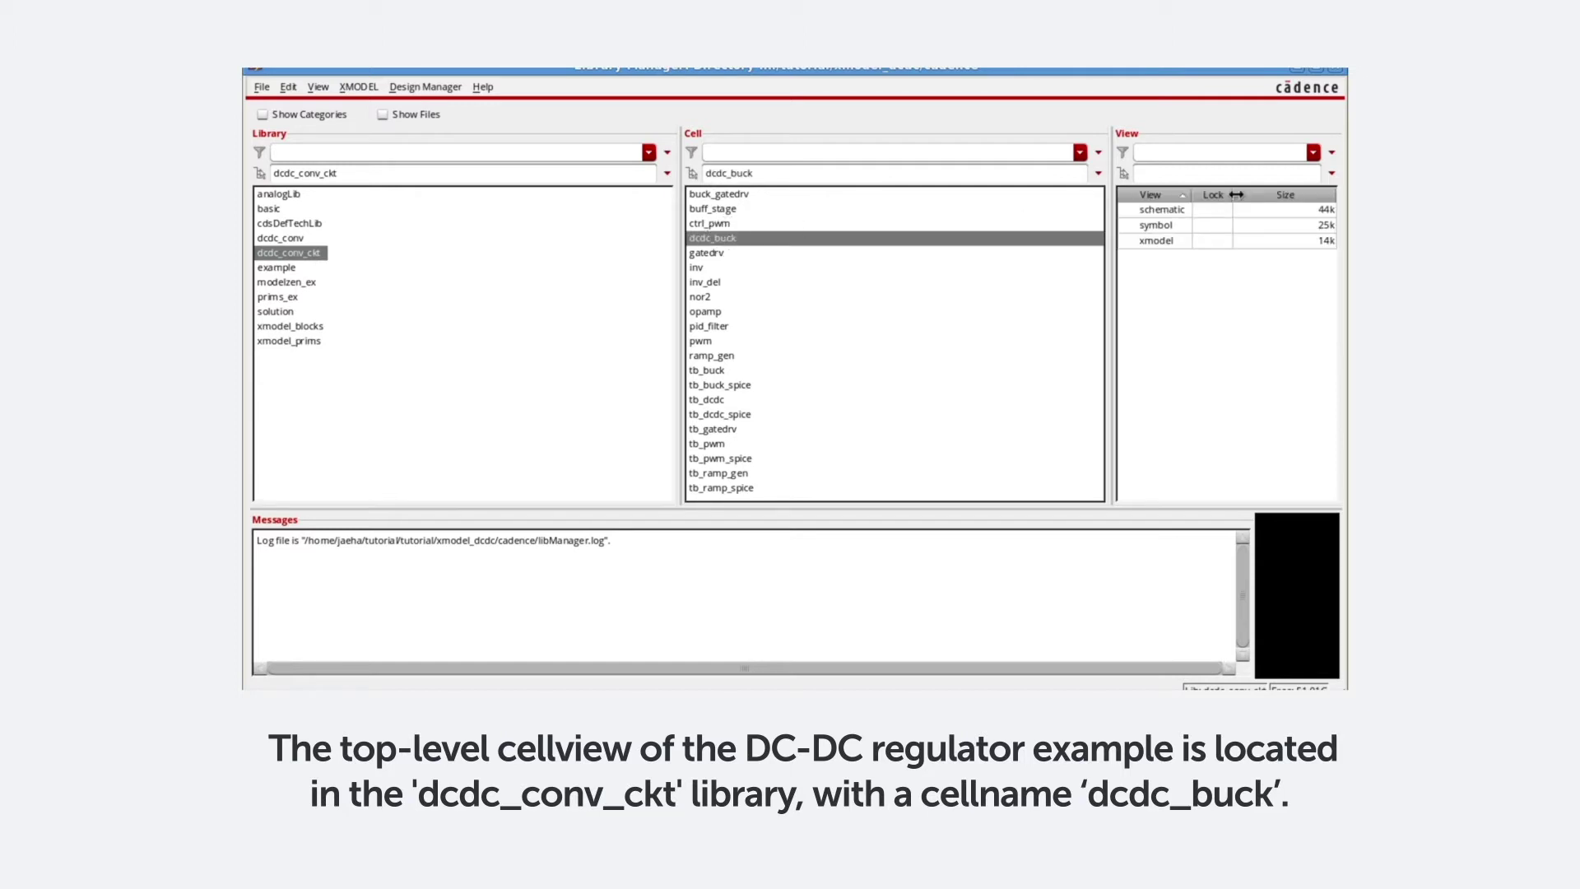
{"action": "double_click", "coordinate": [1174, 209]}
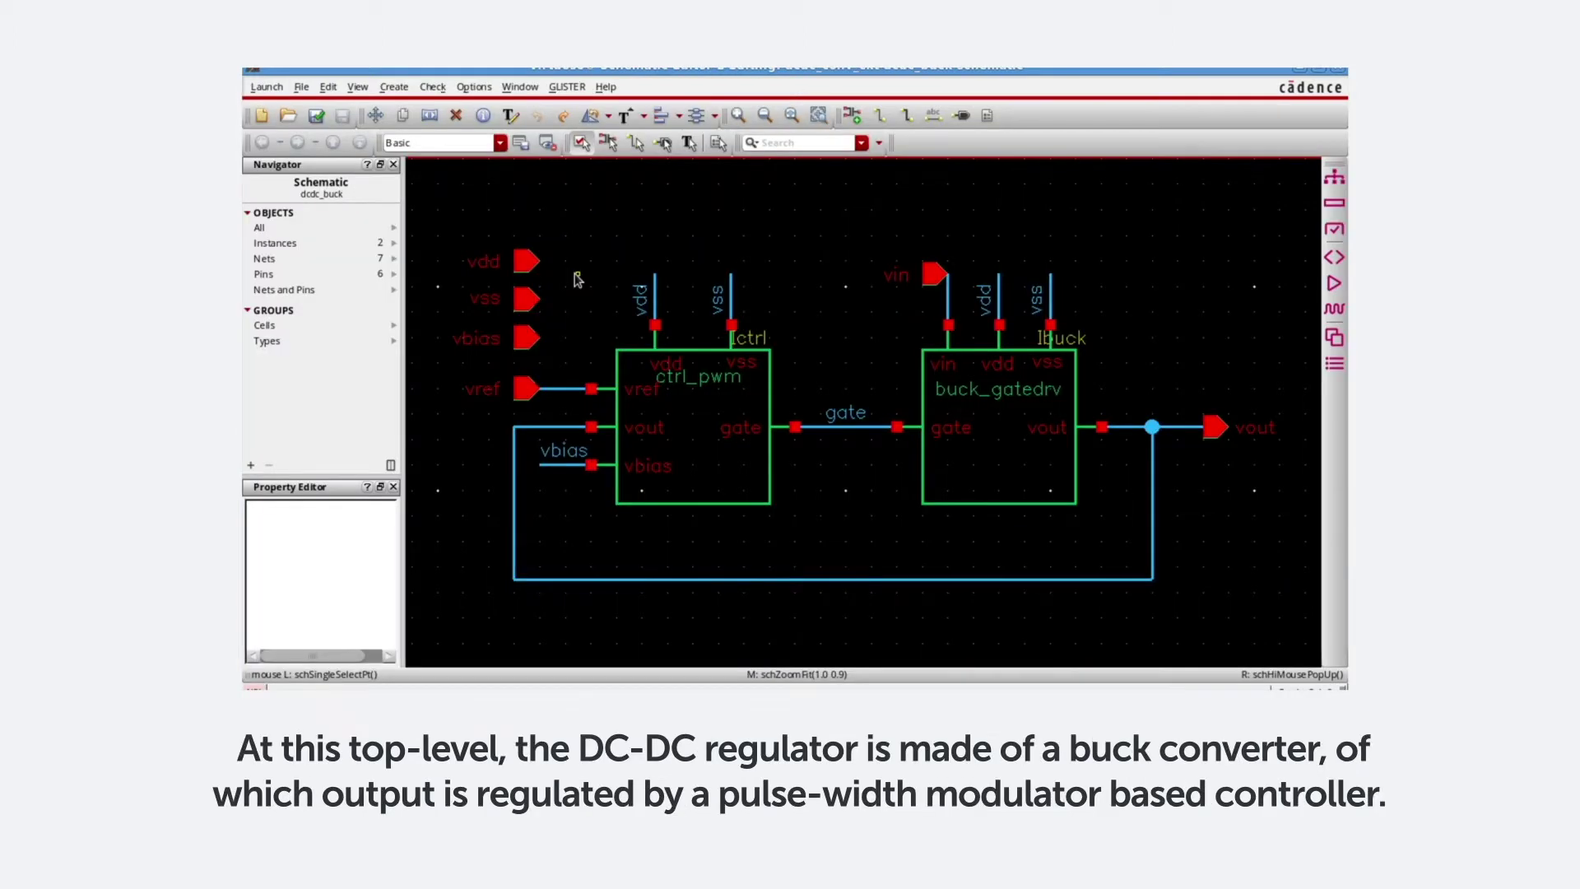
Inspect the ctrl_pwm and buck_gatedrv blocks and descend into the buck_gatedrv schematic.
{"action": "left_click", "coordinate": [994, 419]}
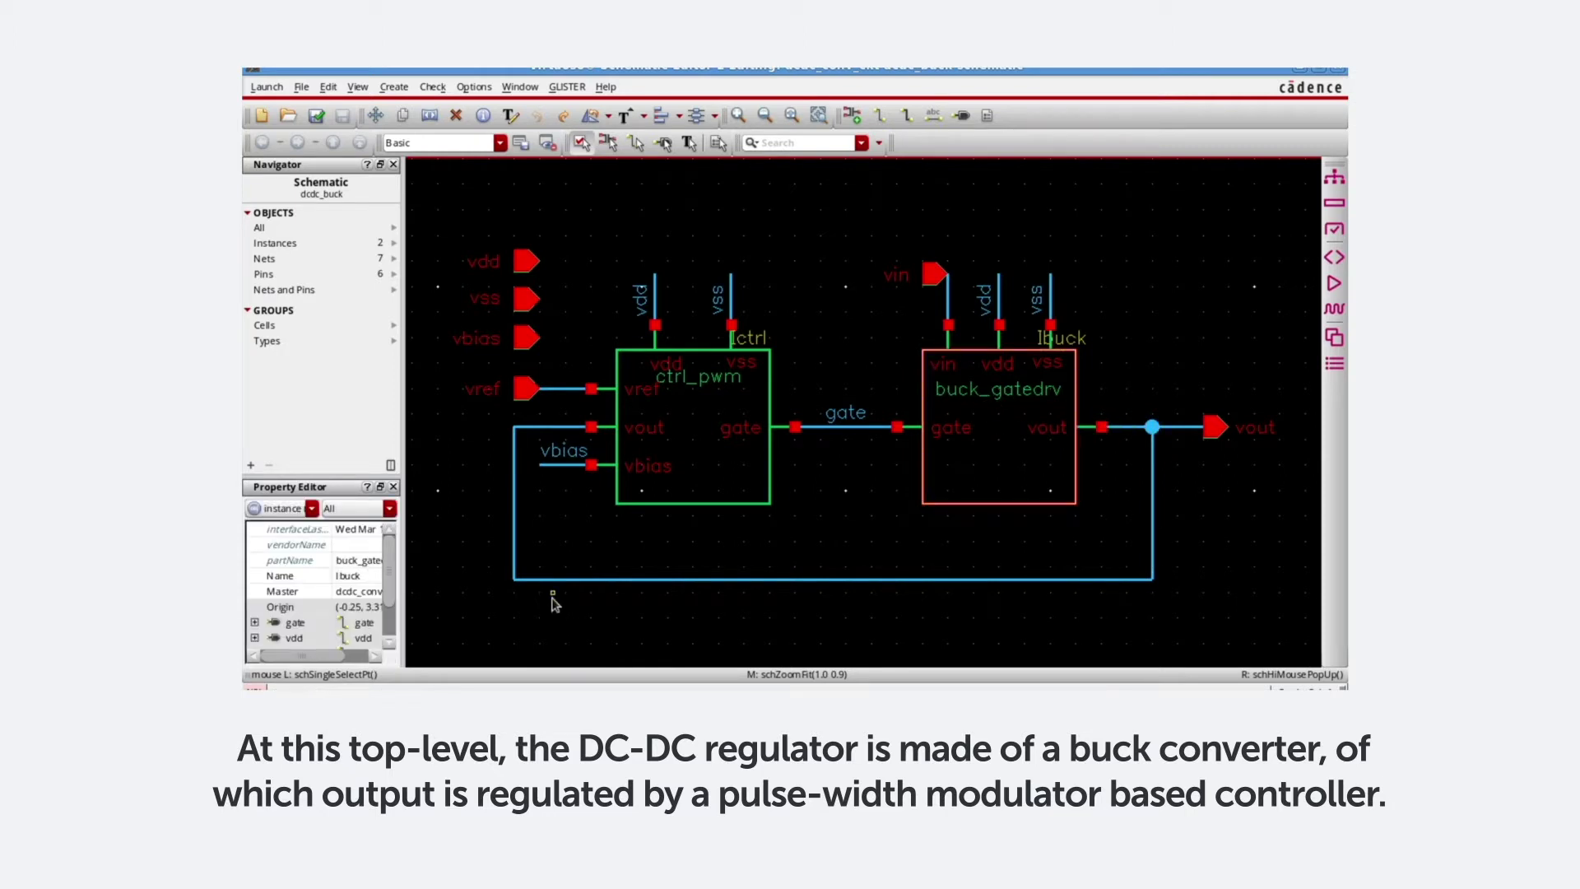
{"action": "left_click", "coordinate": [675, 414]}
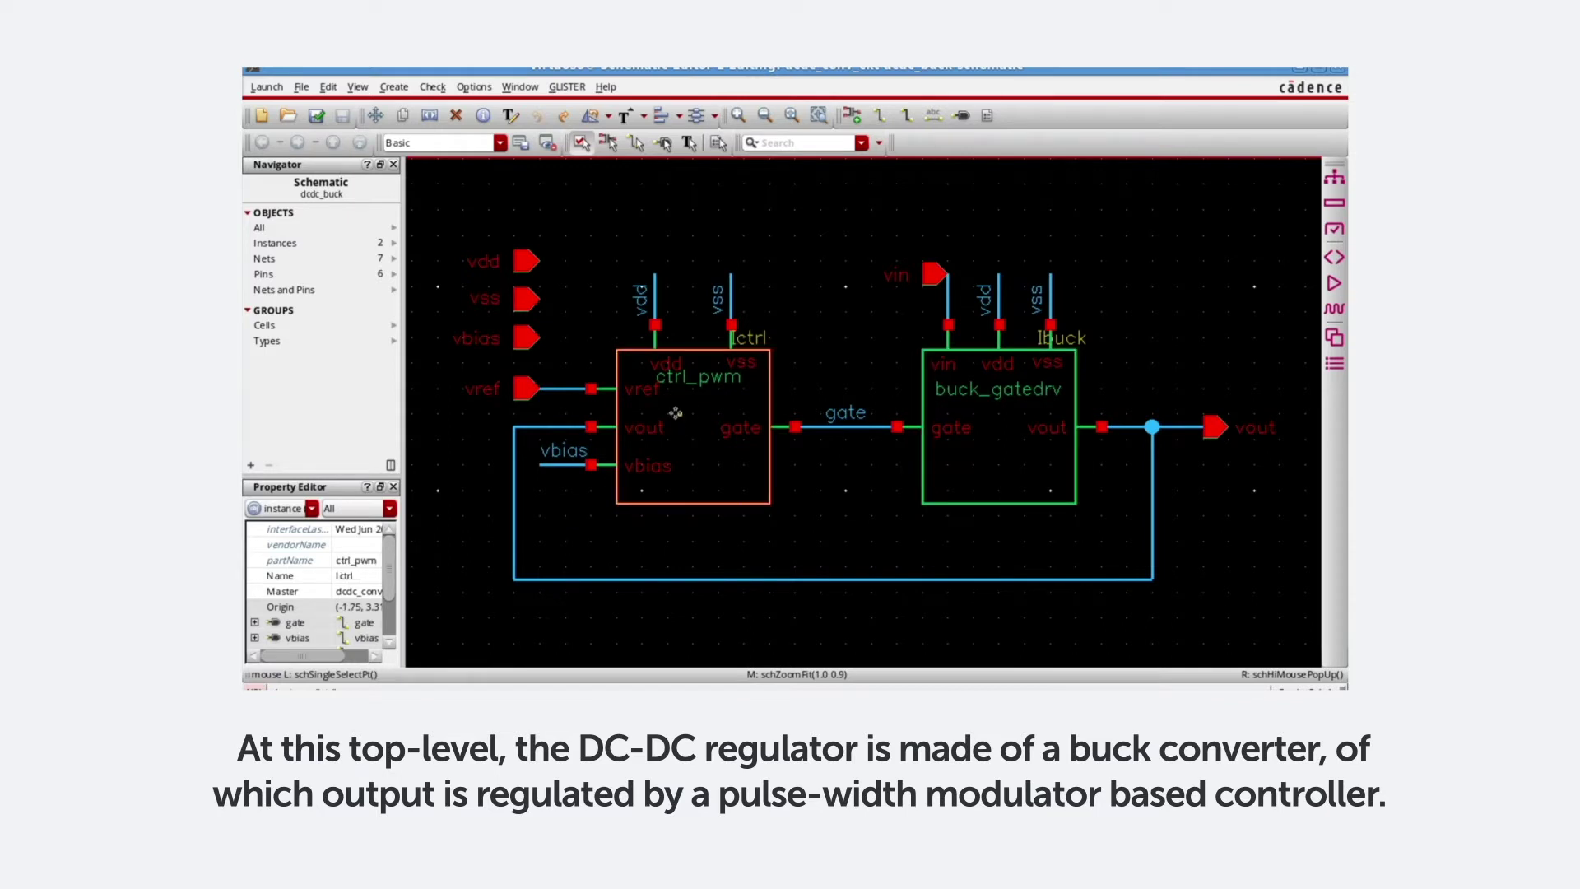
{"action": "left_click", "coordinate": [1036, 404]}
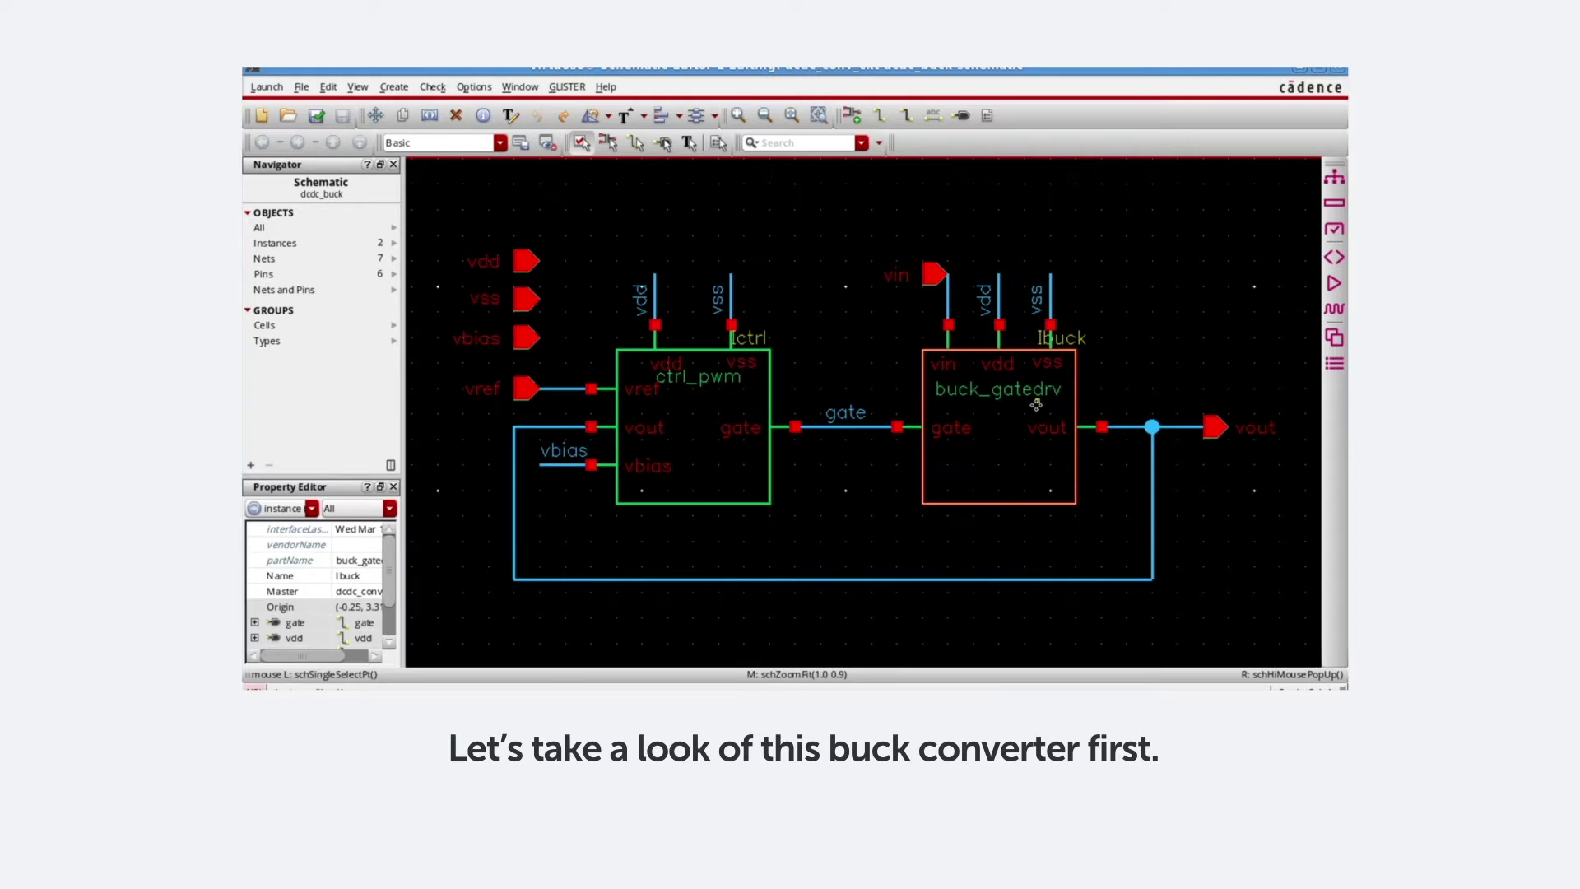
{"action": "key", "text": "e"}
{"action": "key", "text": "Return"}
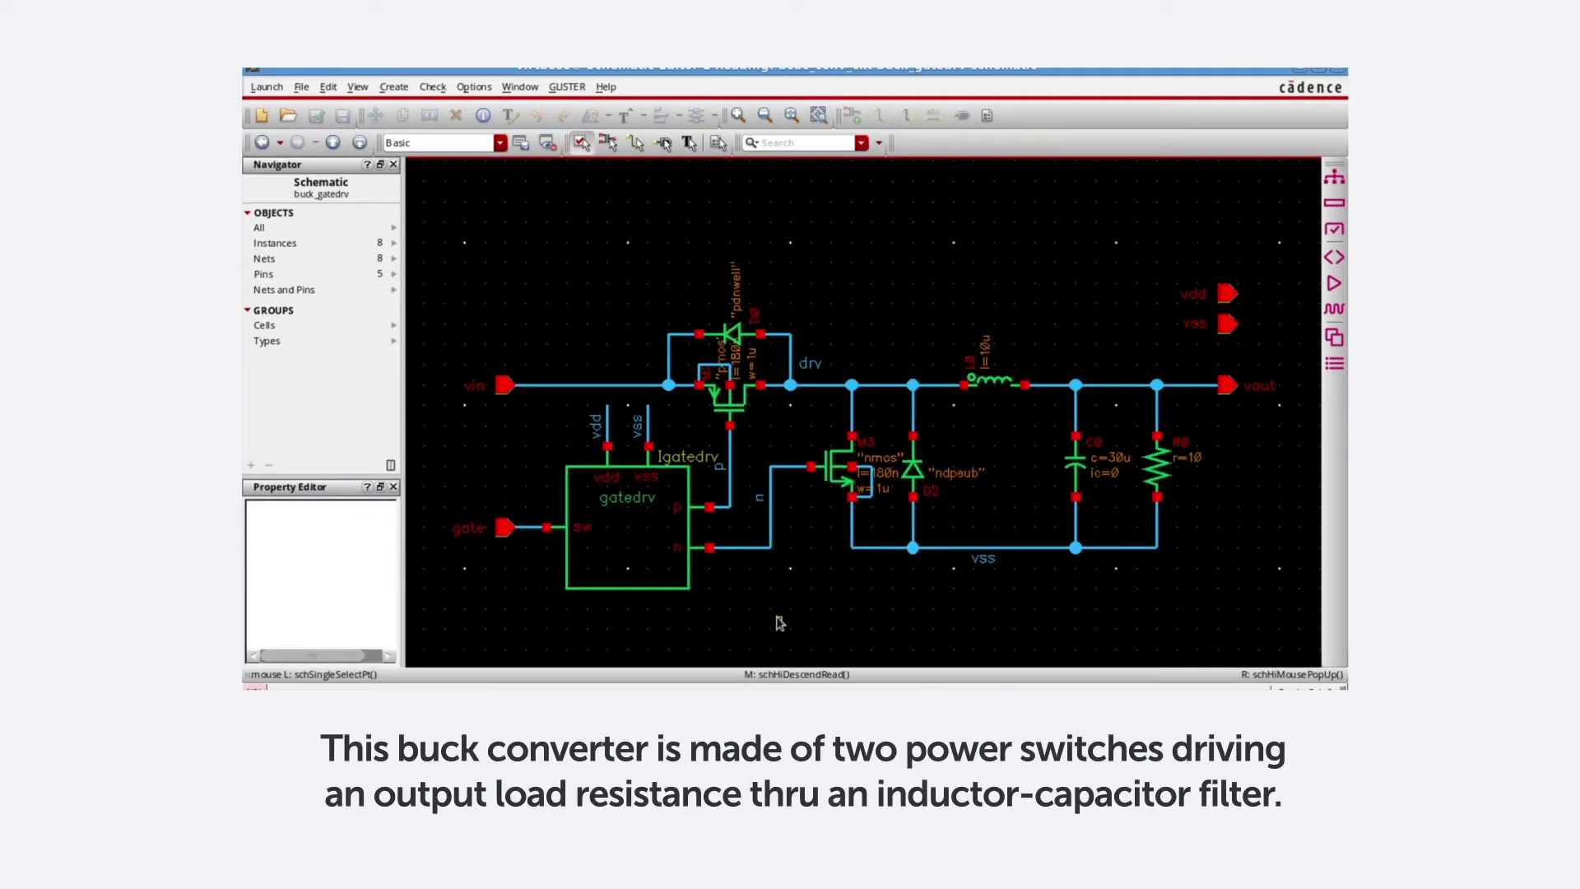
Inspect the buck converter's two power switches, load resistor, filter inductor and filter capacitor.
{"action": "left_click", "coordinate": [732, 412]}
{"action": "left_click", "coordinate": [832, 477]}
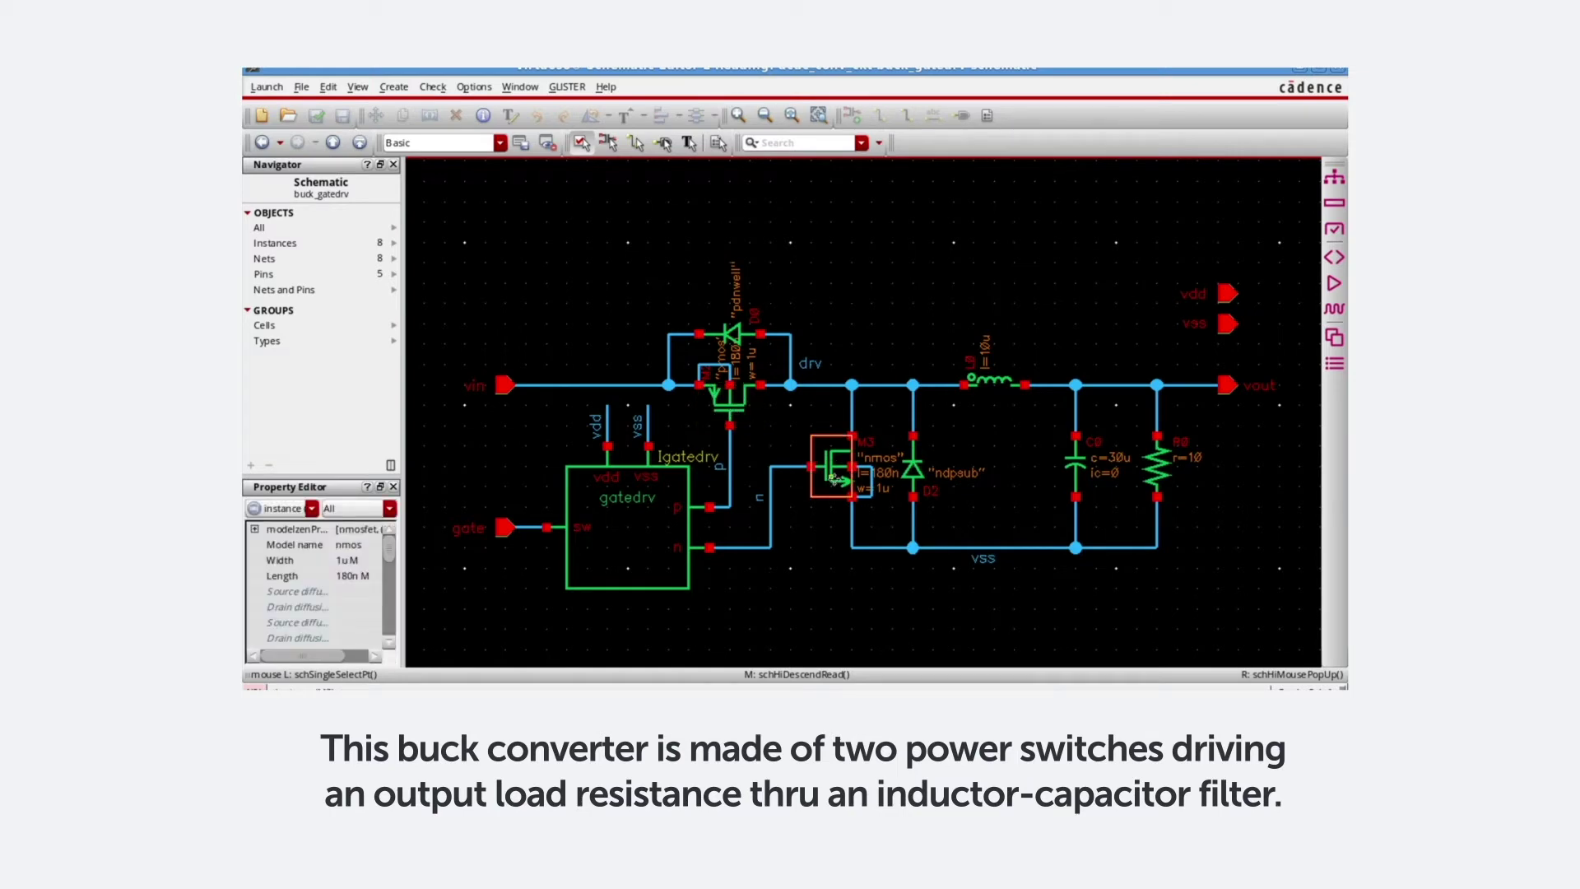
{"action": "left_click", "coordinate": [1162, 478]}
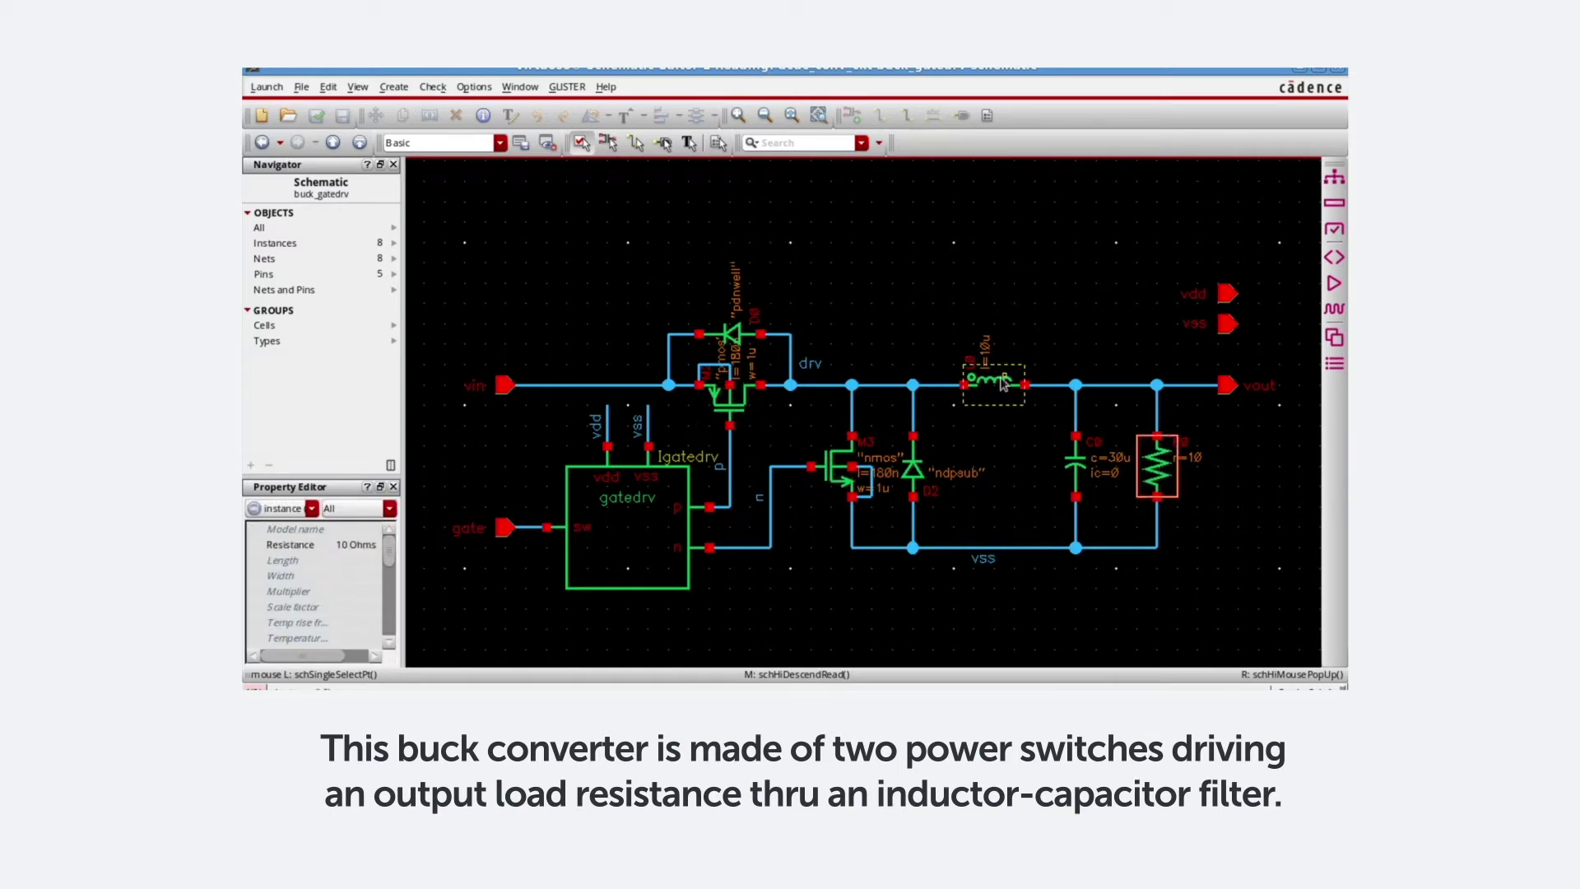
{"action": "left_click", "coordinate": [997, 382]}
{"action": "left_click", "coordinate": [1079, 471]}
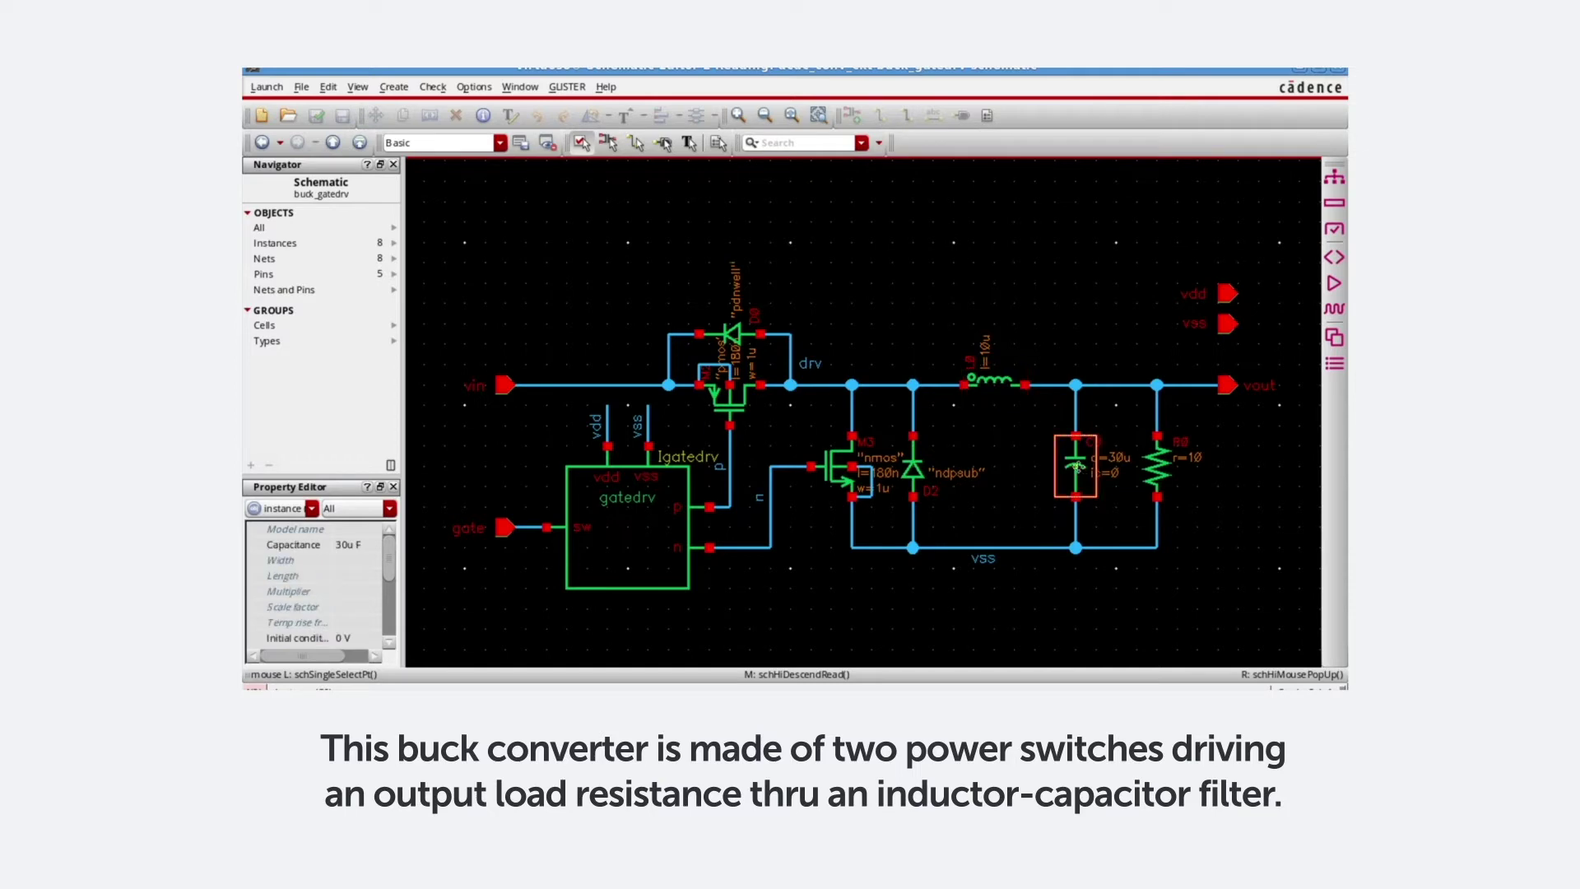
Descend into the gatedrv instance, opening its schematic for editing in the current tab.
{"action": "left_click", "coordinate": [636, 533]}
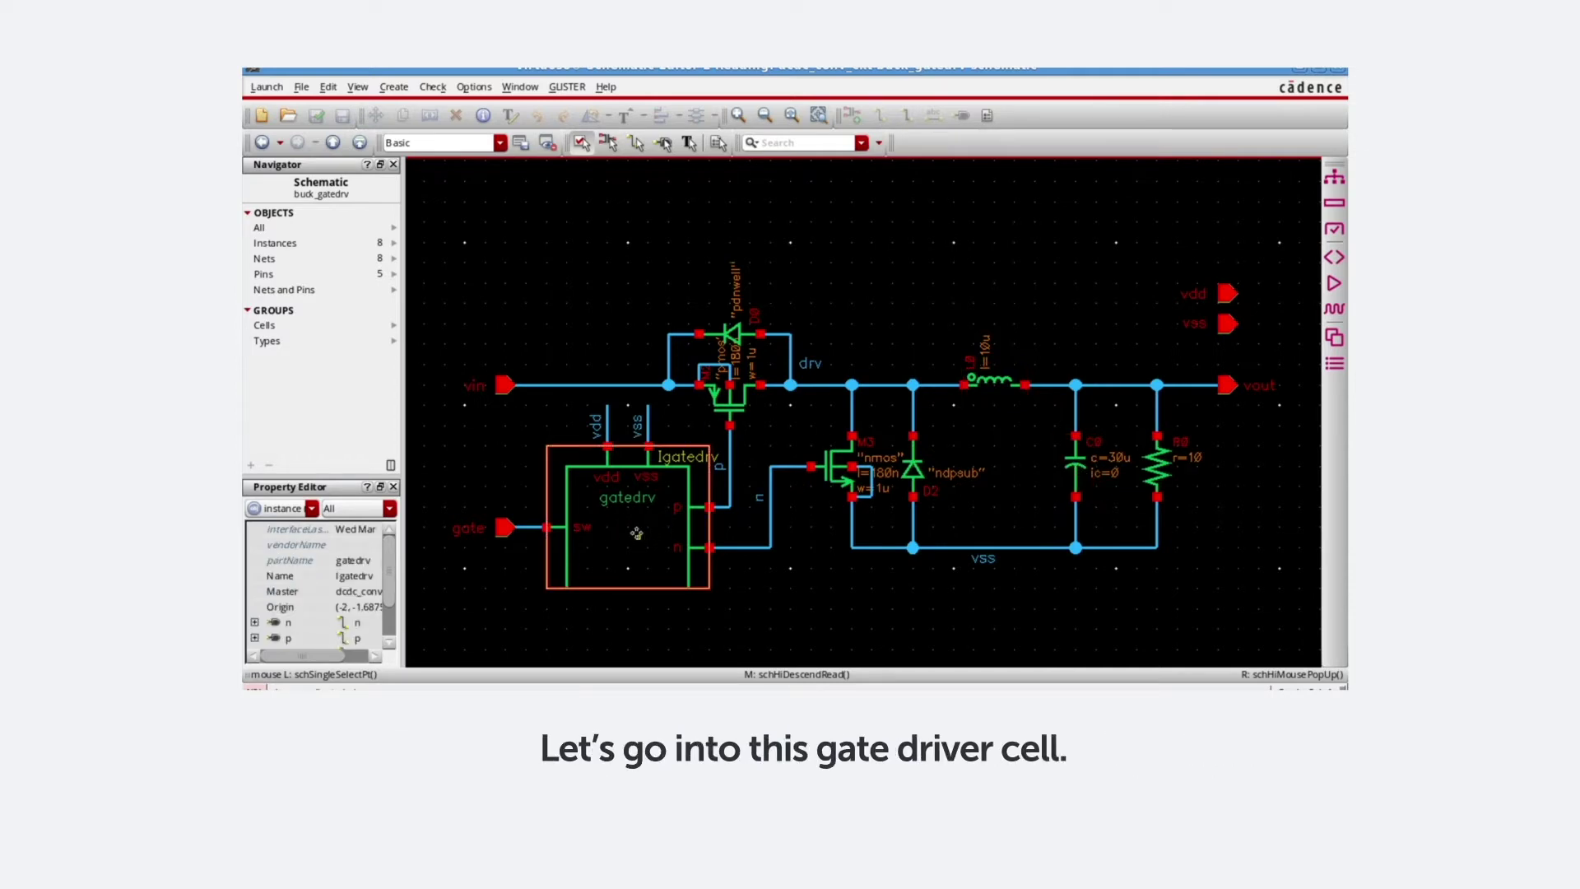
{"action": "key", "text": "e"}
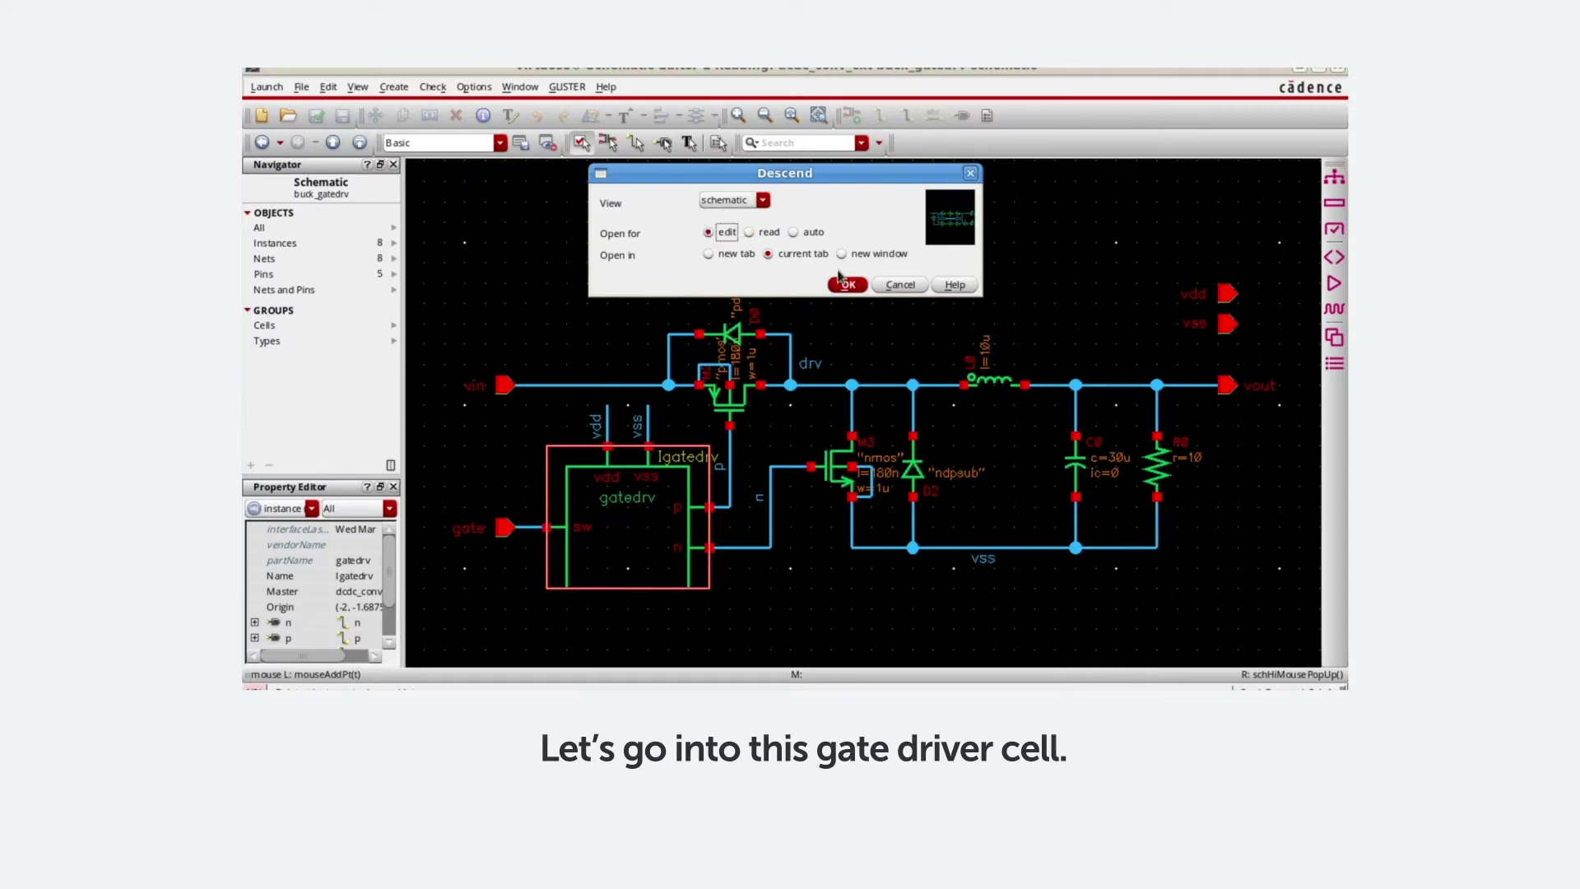
{"action": "left_click", "coordinate": [852, 288]}
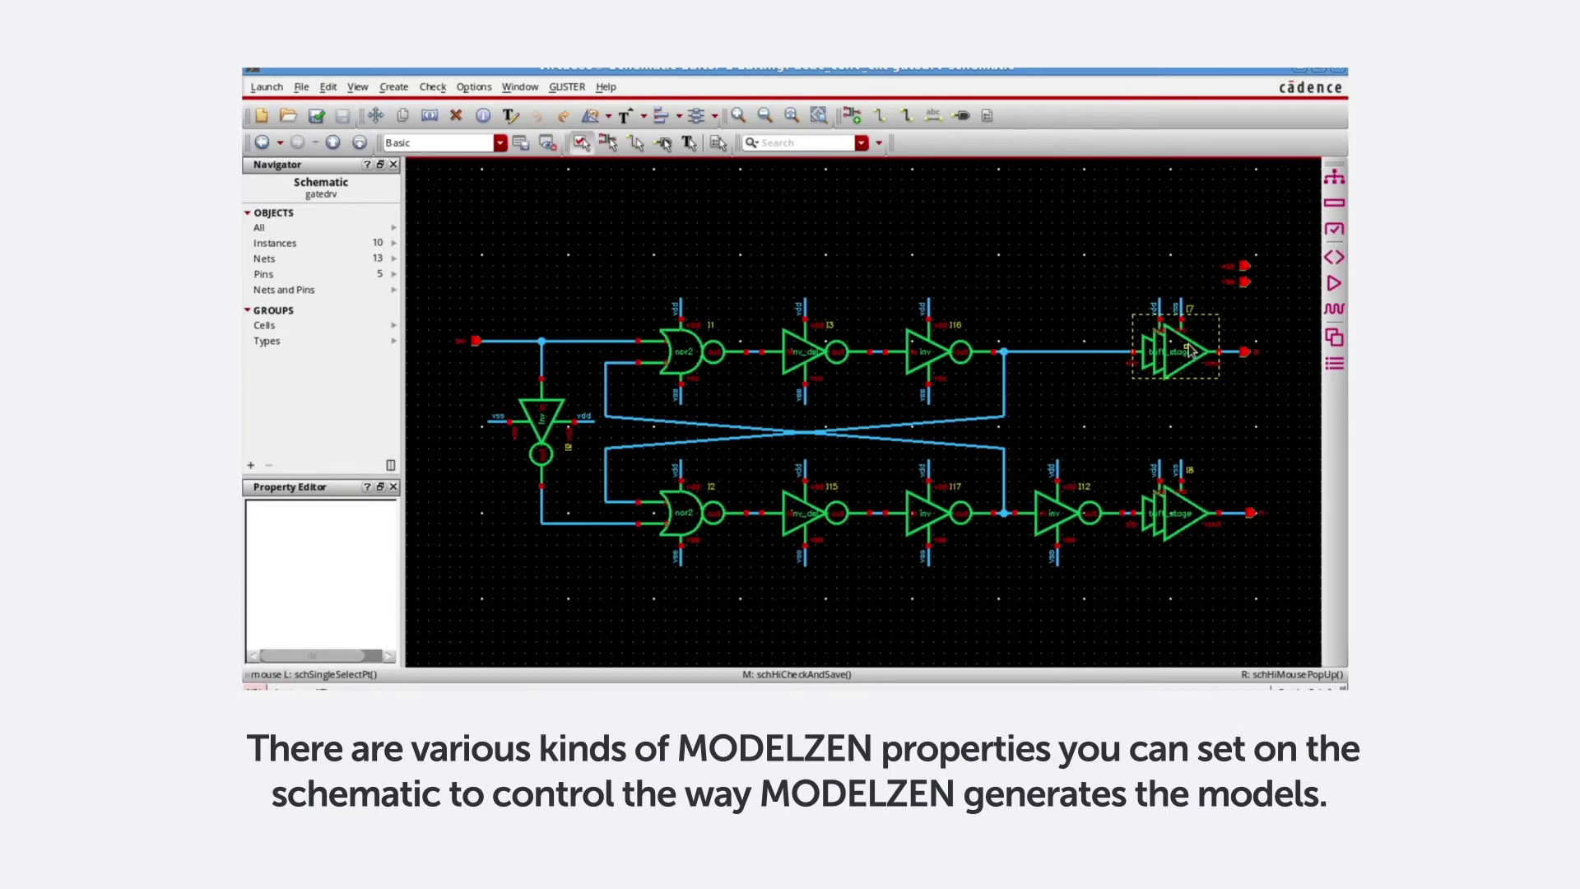
Check the properties of the gate driver's input pin sw and its output pins p and n.
{"action": "left_click", "coordinate": [477, 343]}
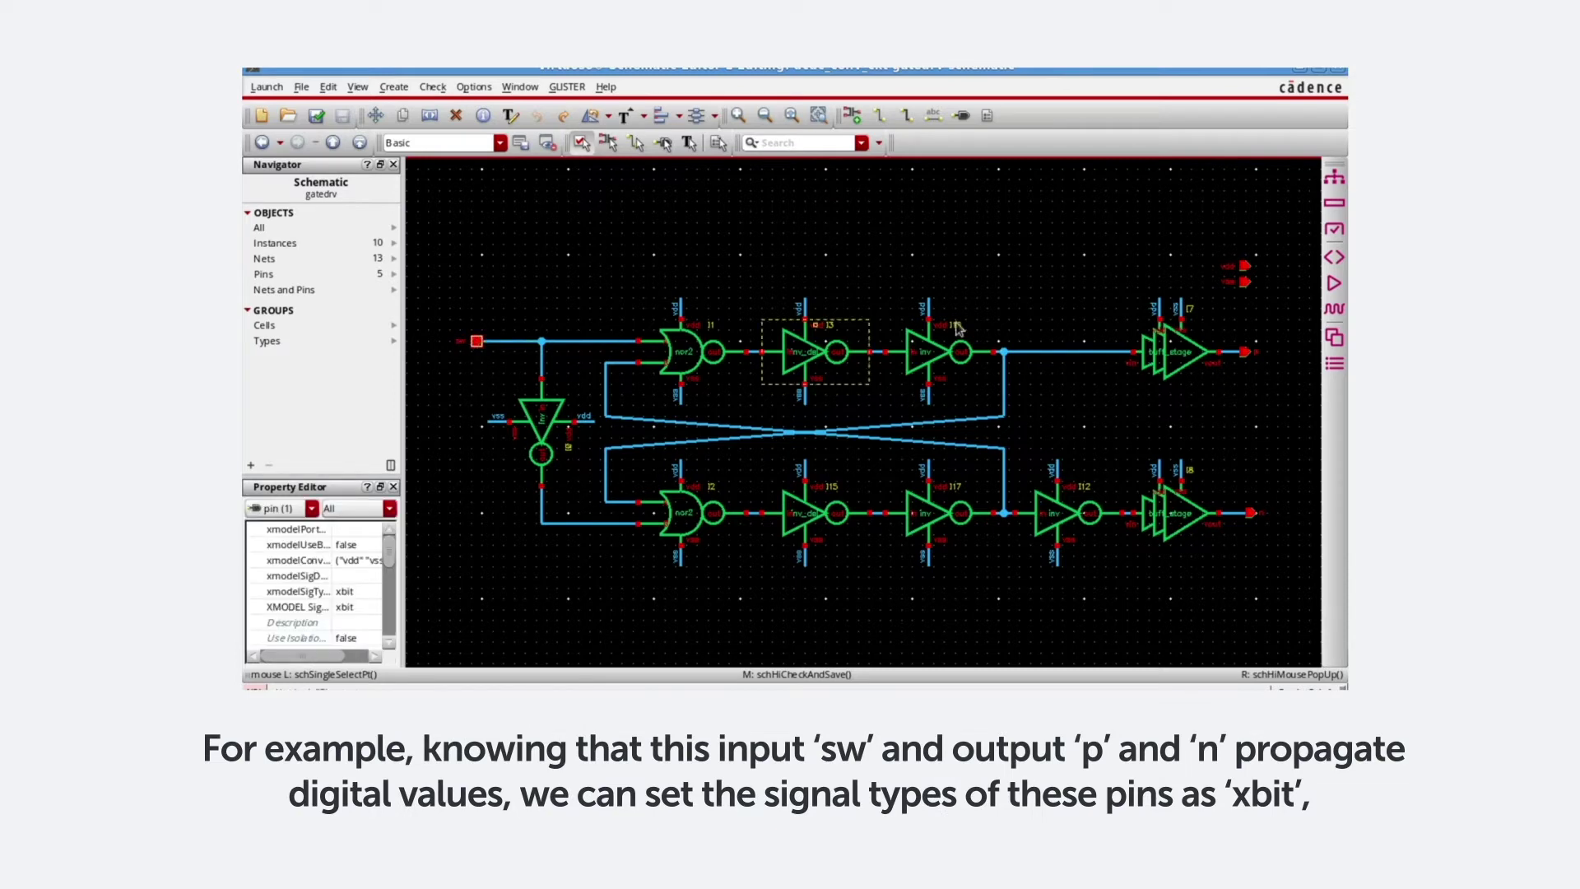
{"action": "left_click", "coordinate": [1246, 354], "text": "shift"}
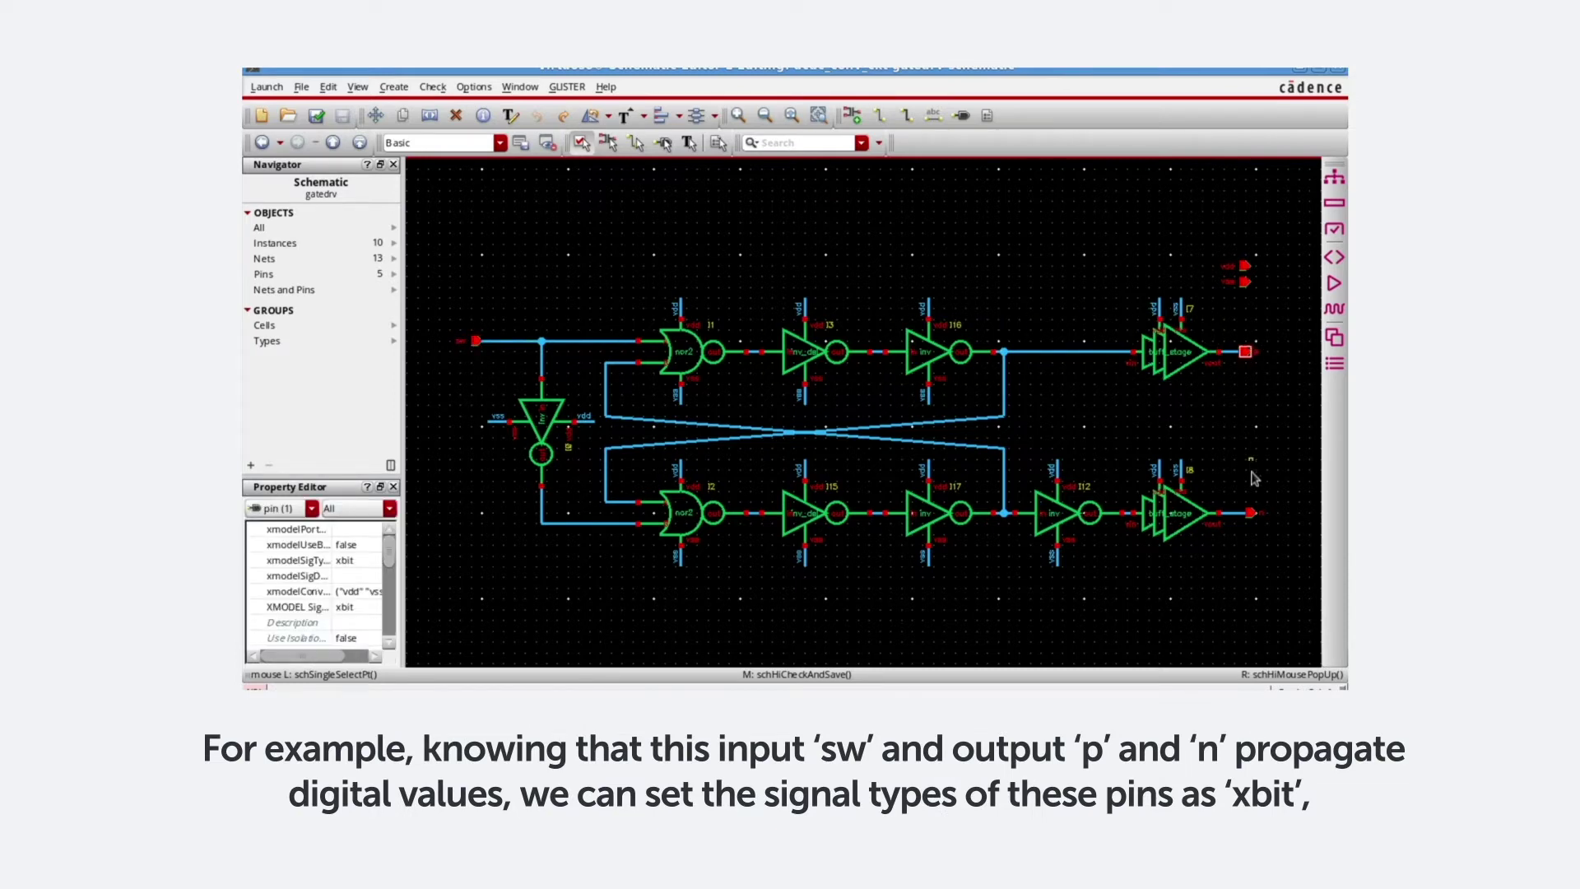
{"action": "left_click", "coordinate": [1245, 513]}
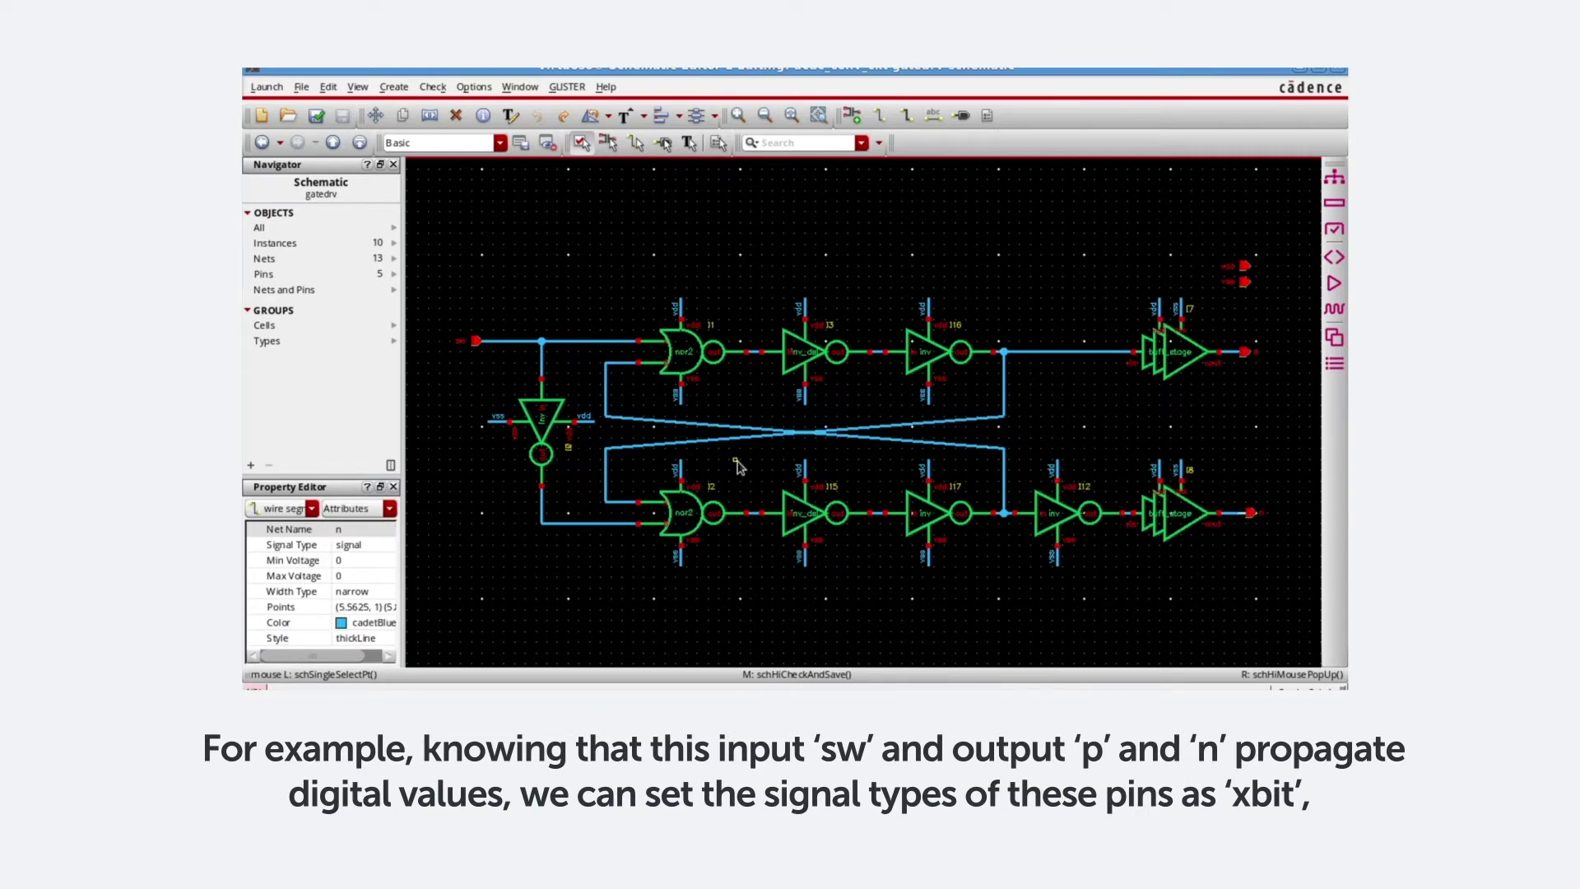
Set the XMODEL Signal Type of the input pin sw to xbit in its object properties.
{"action": "left_click", "coordinate": [476, 341]}
{"action": "key", "text": "q"}
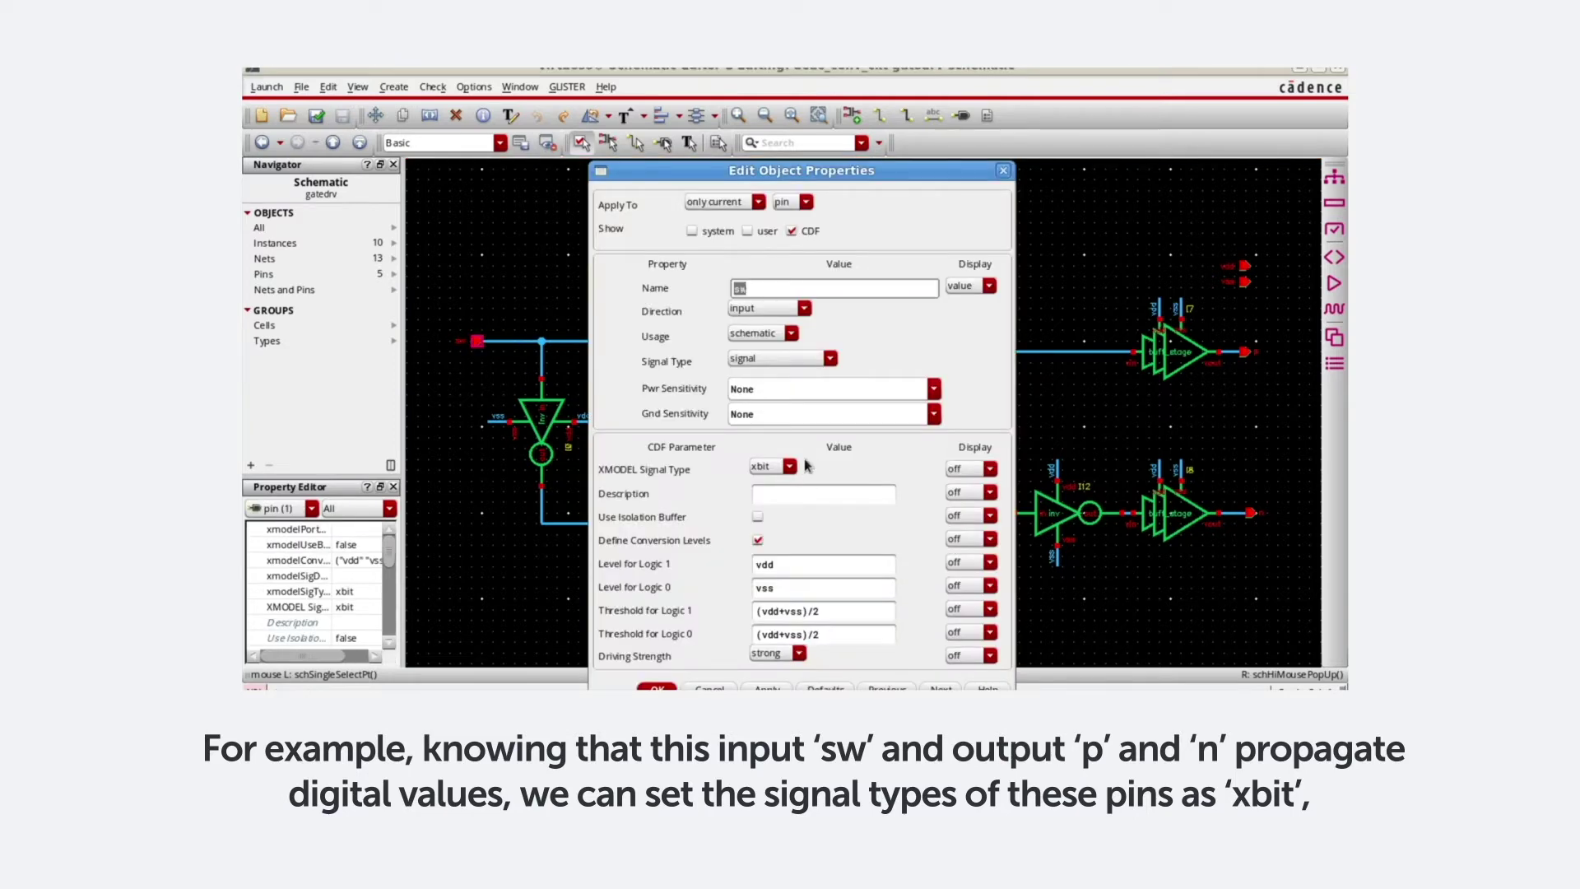
{"action": "left_click", "coordinate": [790, 466]}
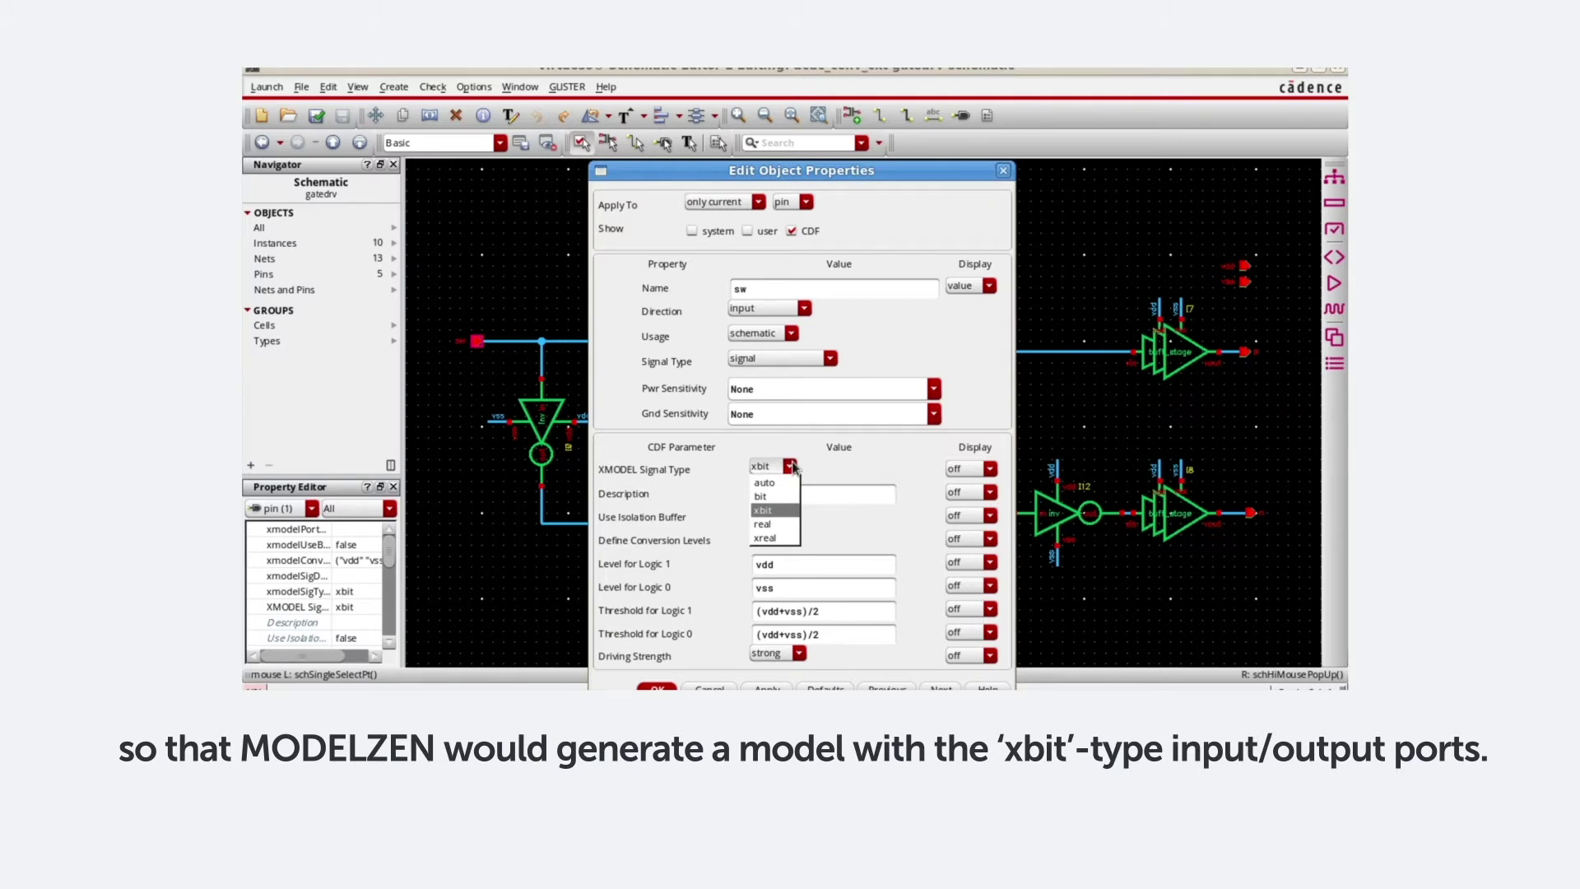
{"action": "left_click", "coordinate": [763, 510]}
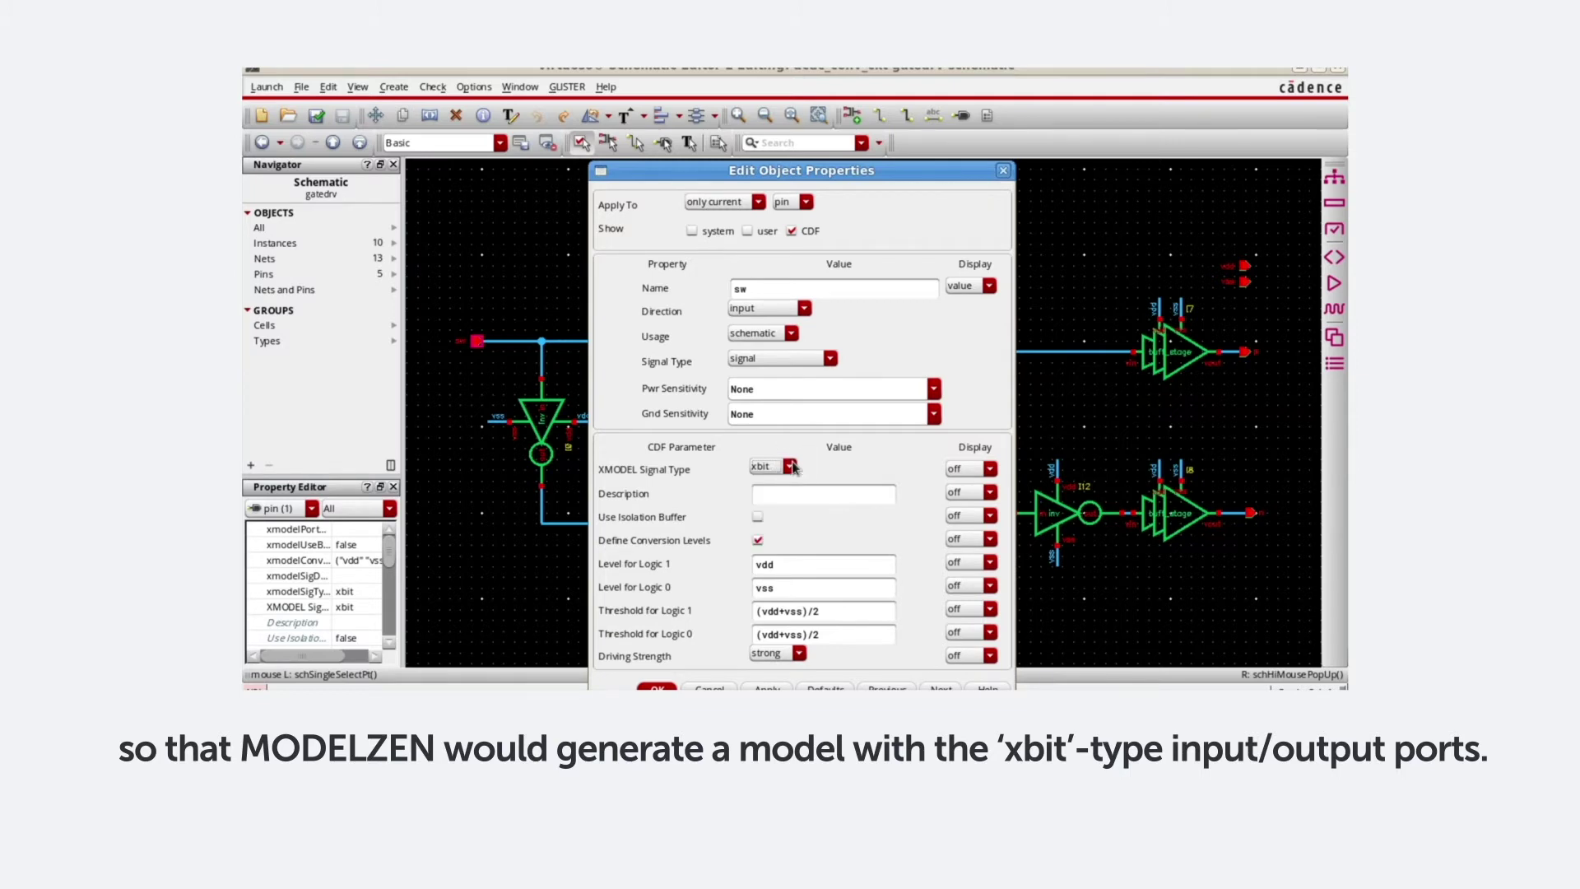
{"action": "left_click", "coordinate": [657, 688]}
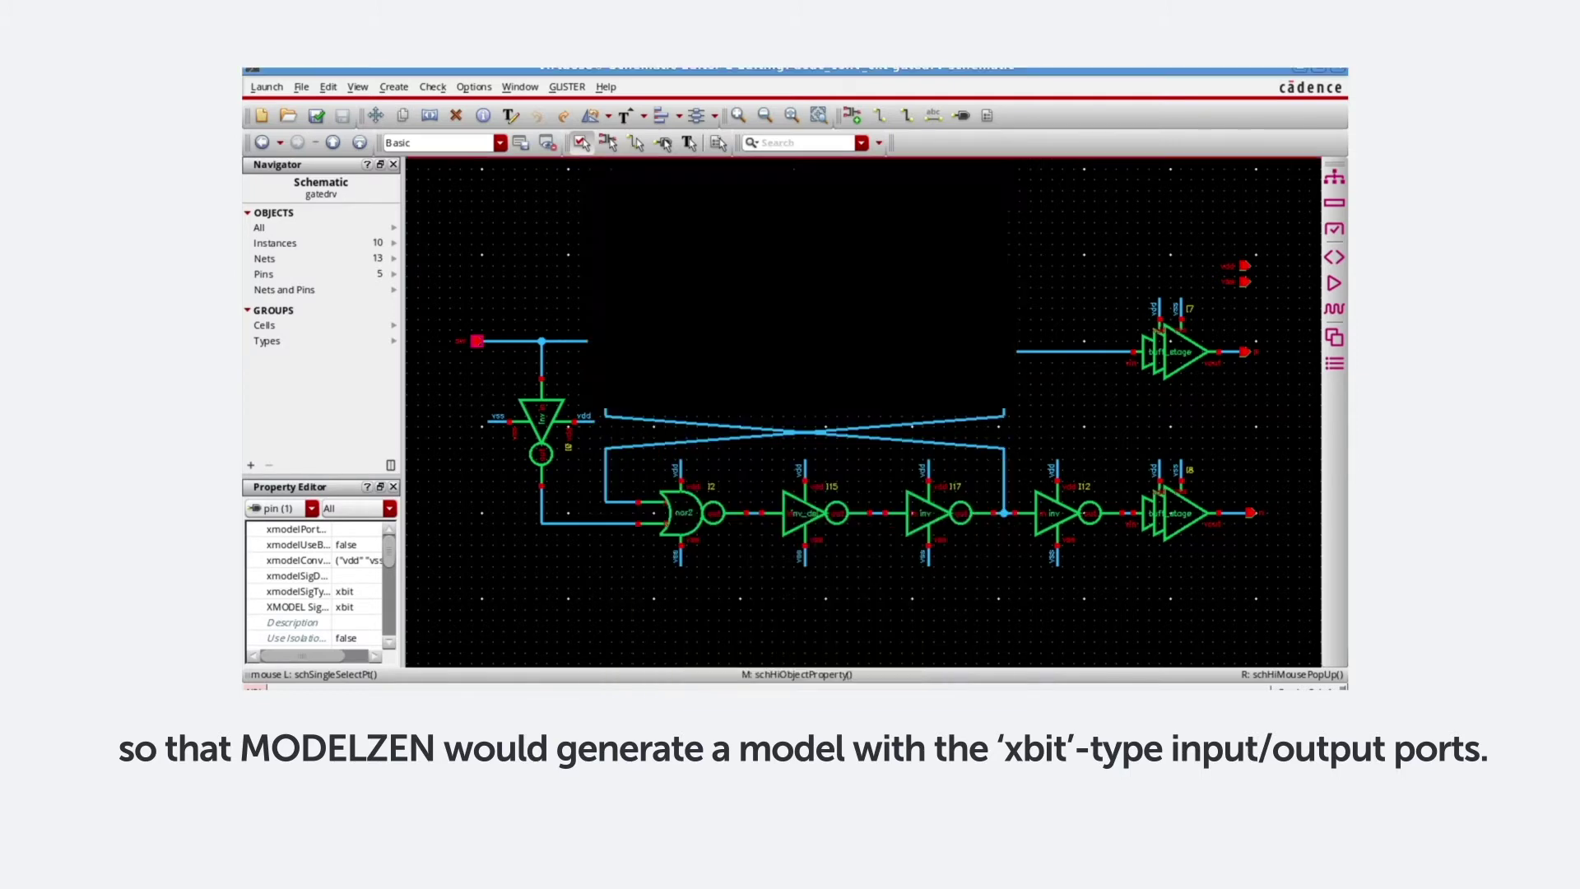
Run MODELZEN on the gatedrv schematic with the proposed input, output and configuration files to generate its model.
{"action": "left_click", "coordinate": [1332, 339]}
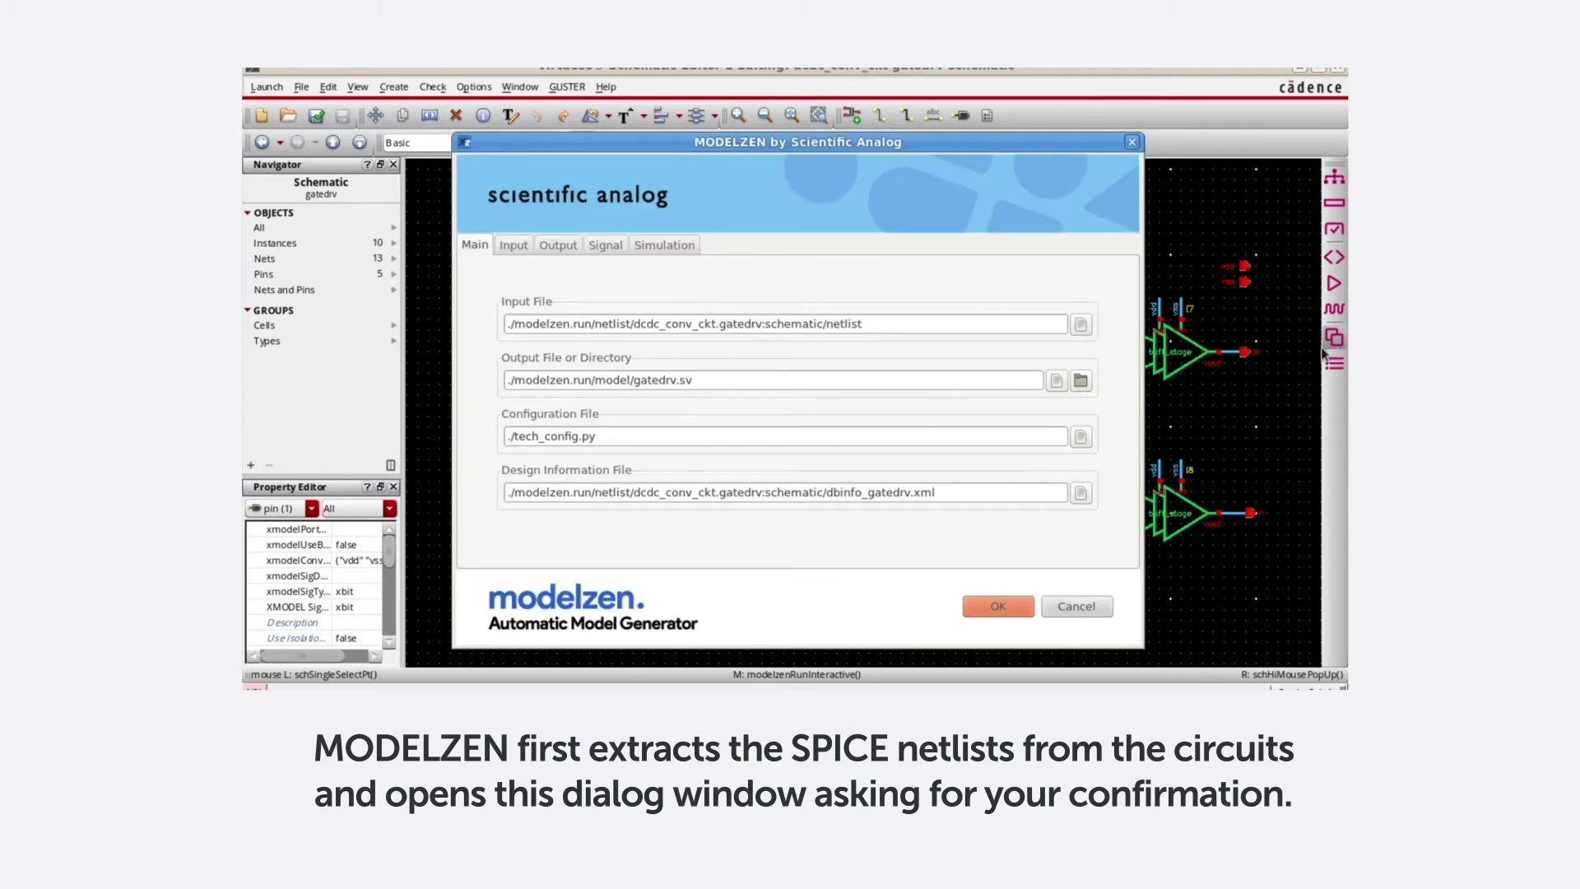
{"action": "left_click", "coordinate": [1000, 607]}
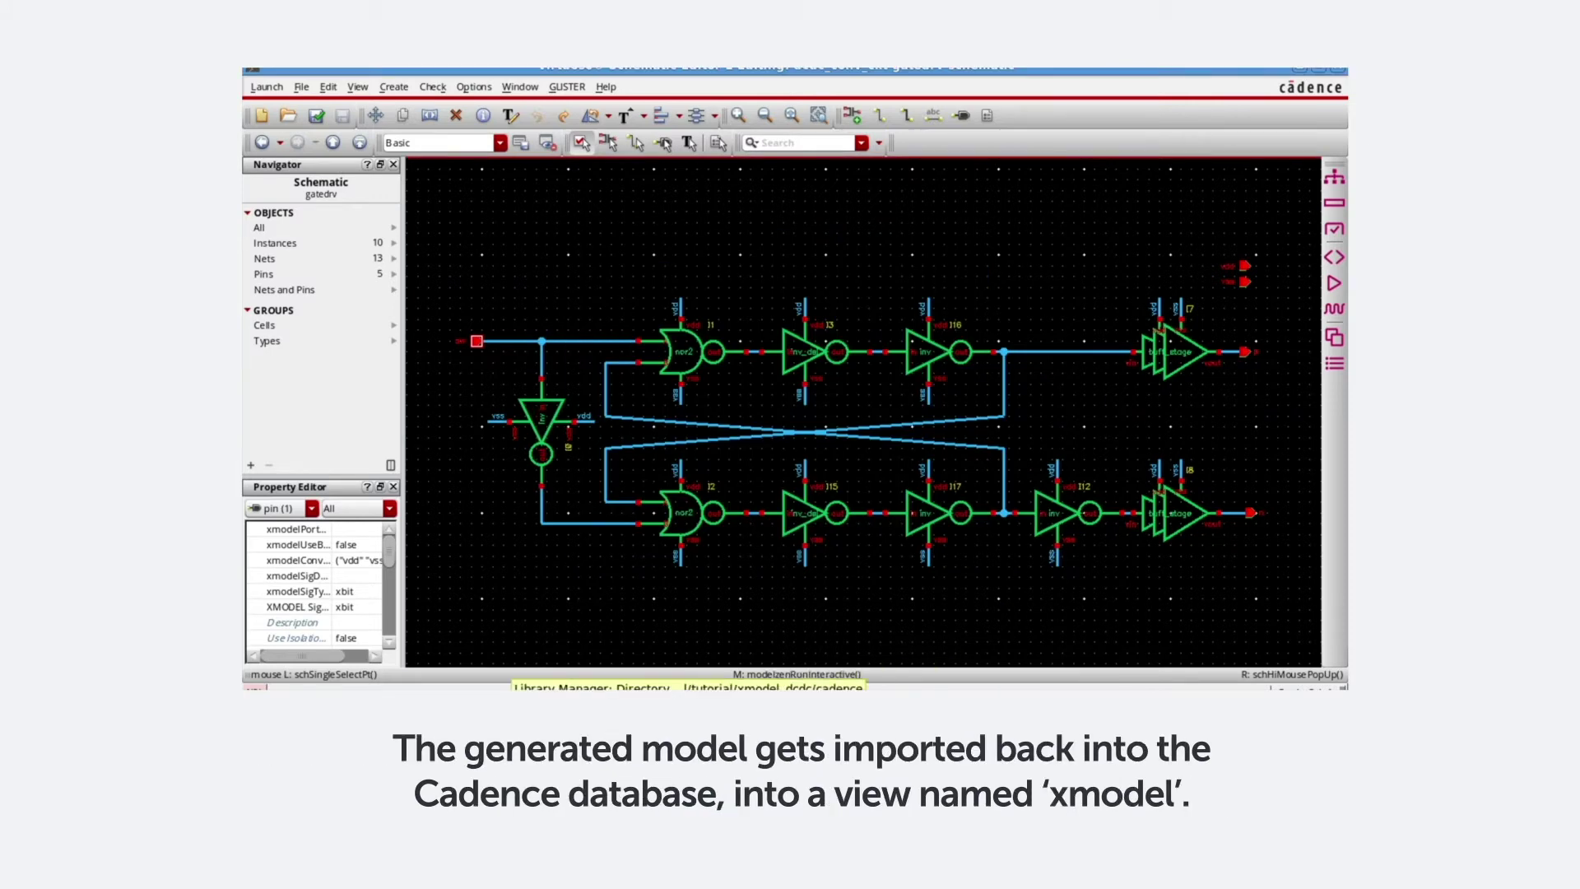
Open the xmodel view of the gatedrv cell from the Library Manager and review its top-level module code.
{"action": "left_click", "coordinate": [518, 690]}
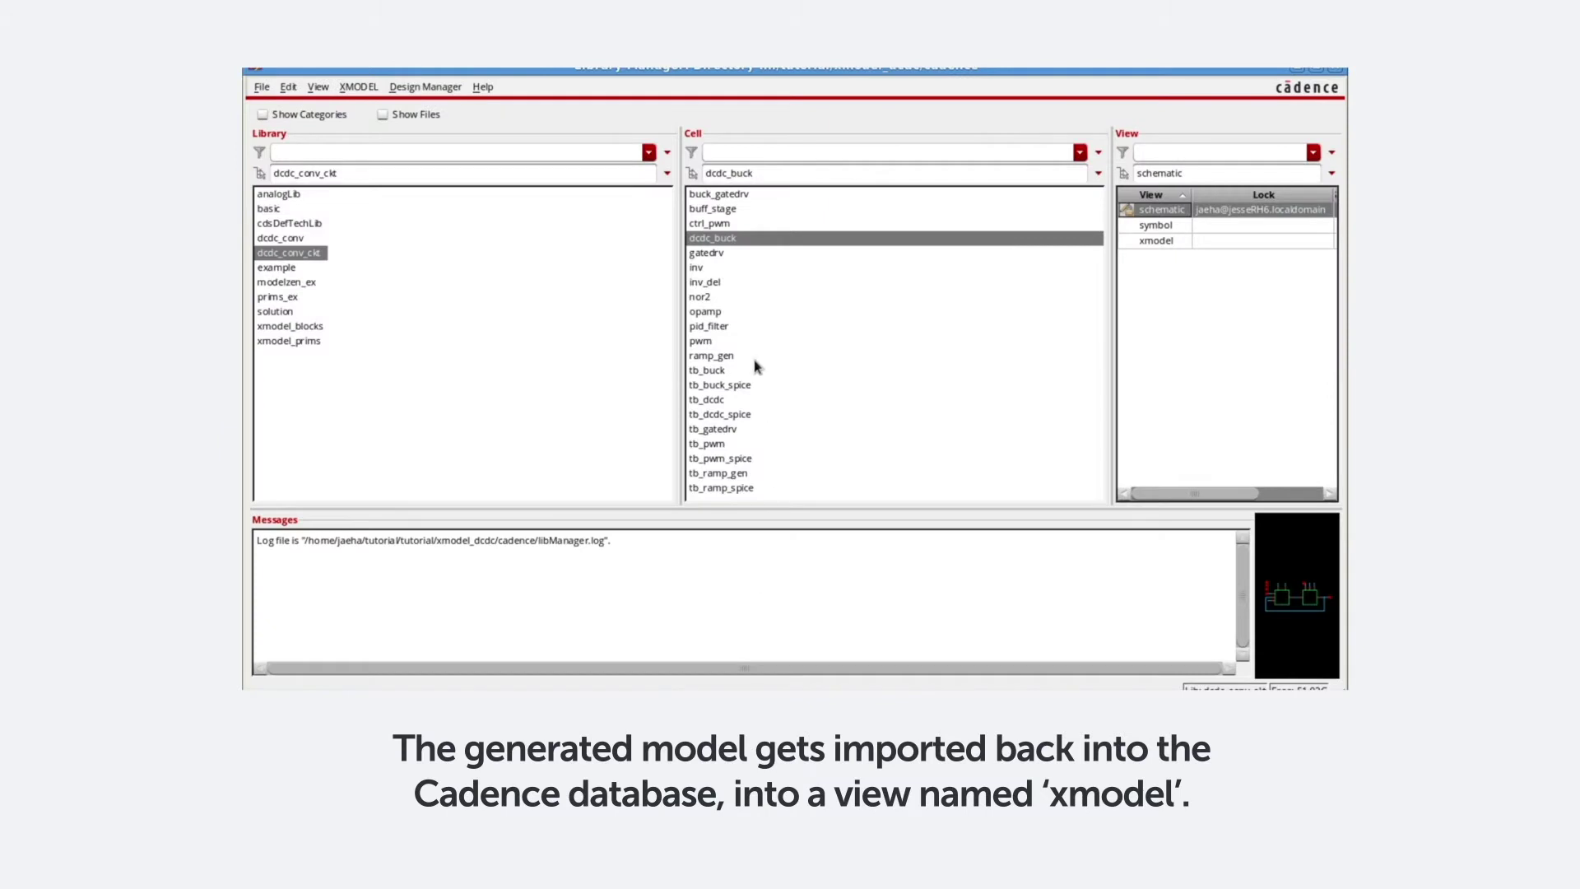
{"action": "left_click", "coordinate": [724, 253]}
{"action": "left_click", "coordinate": [1154, 241]}
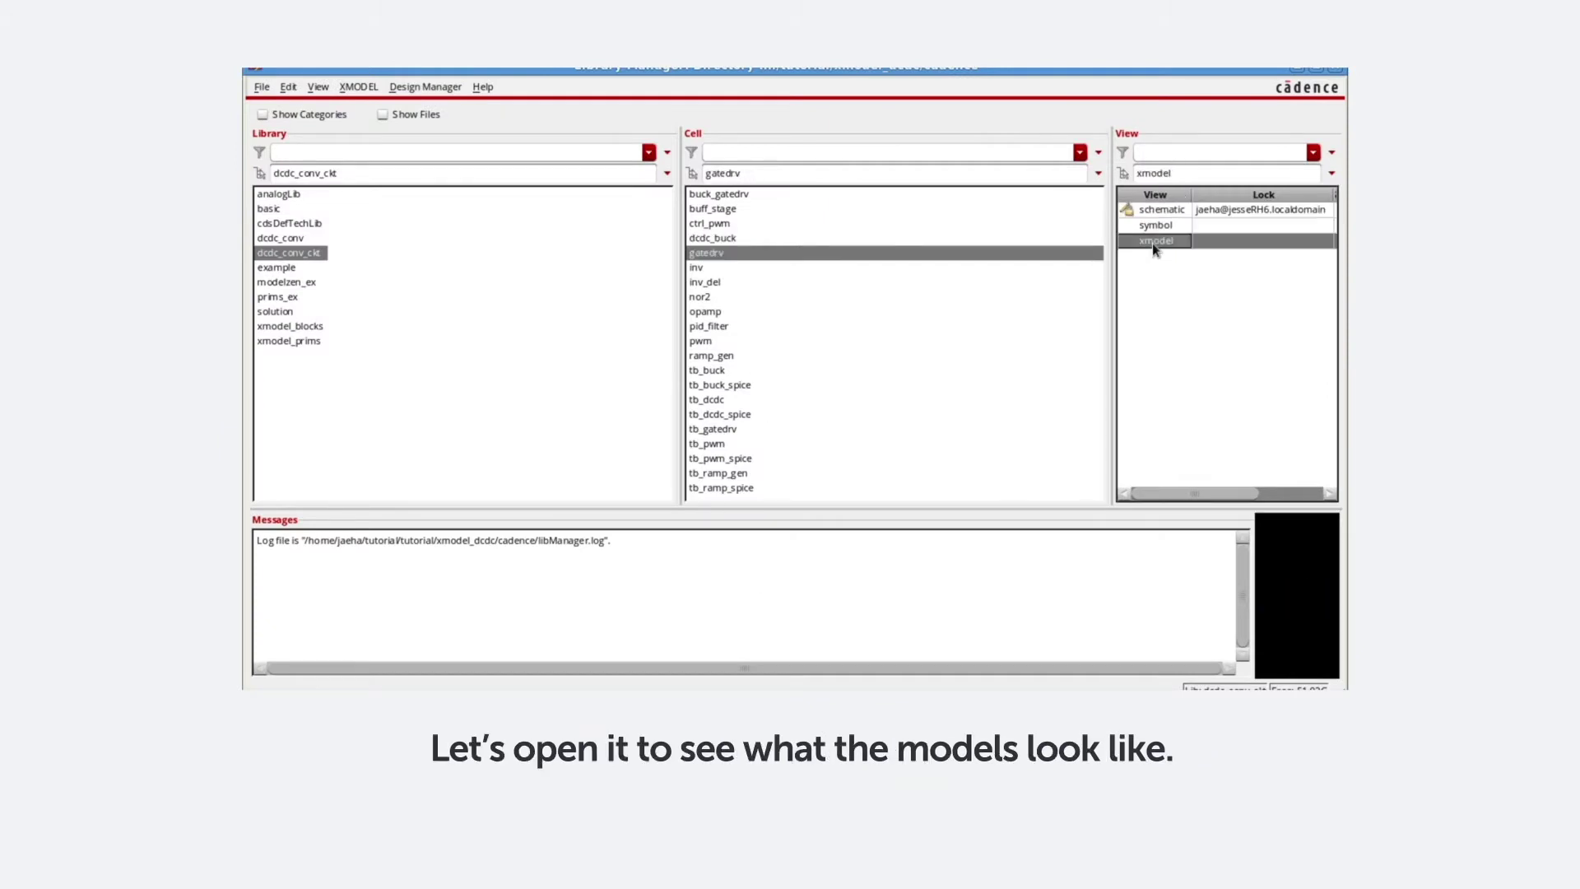
{"action": "double_click", "coordinate": [1153, 244]}
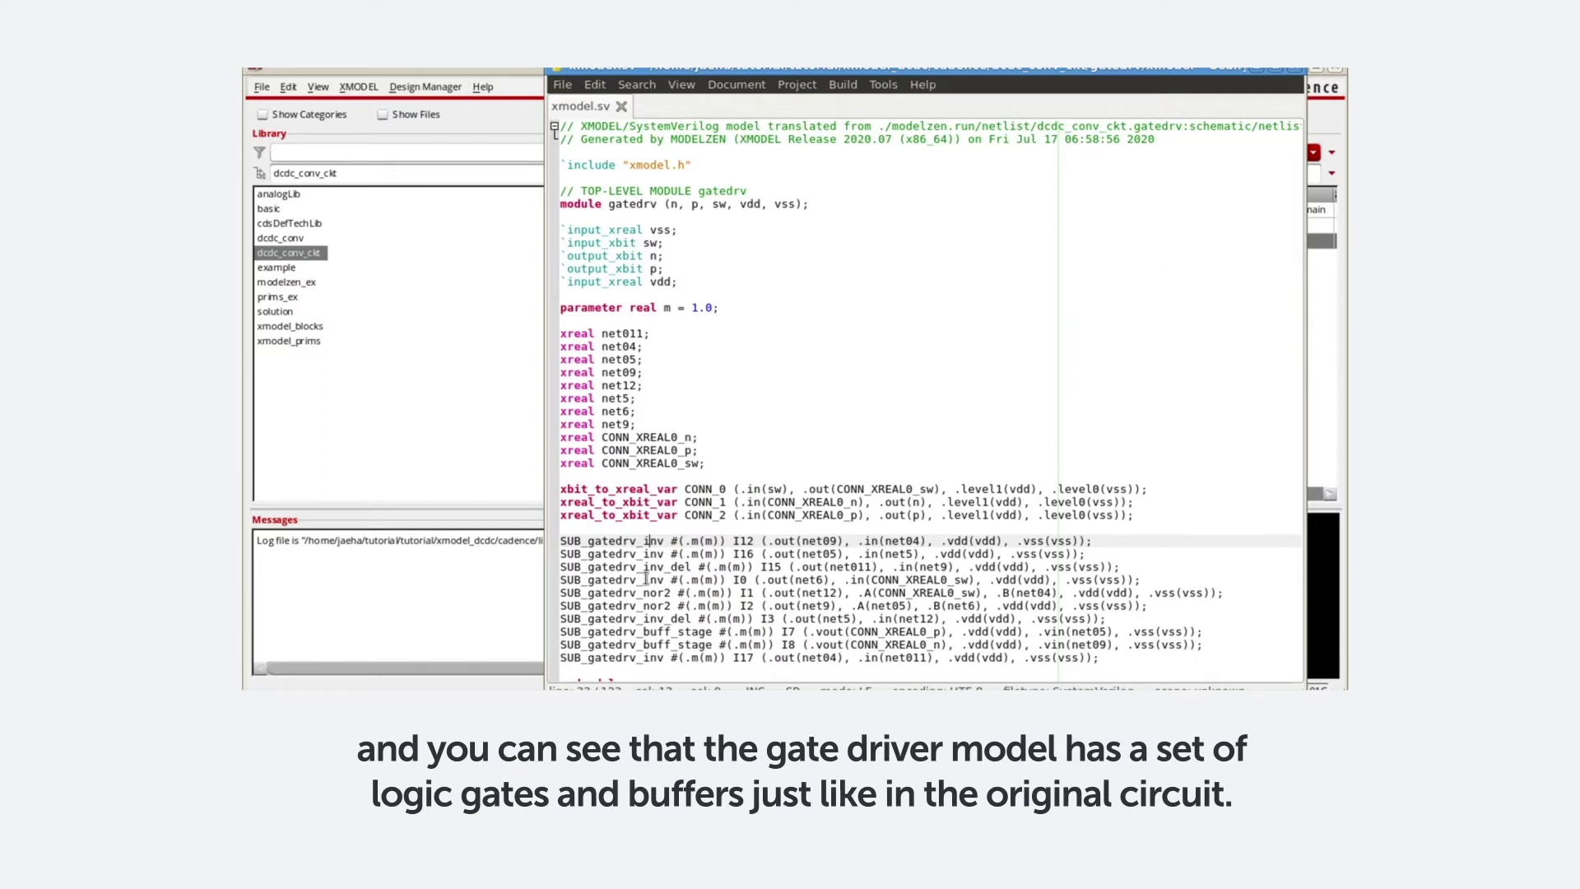
{"action": "scroll", "coordinate": [646, 578], "scroll_direction": "down", "scroll_amount": 1}
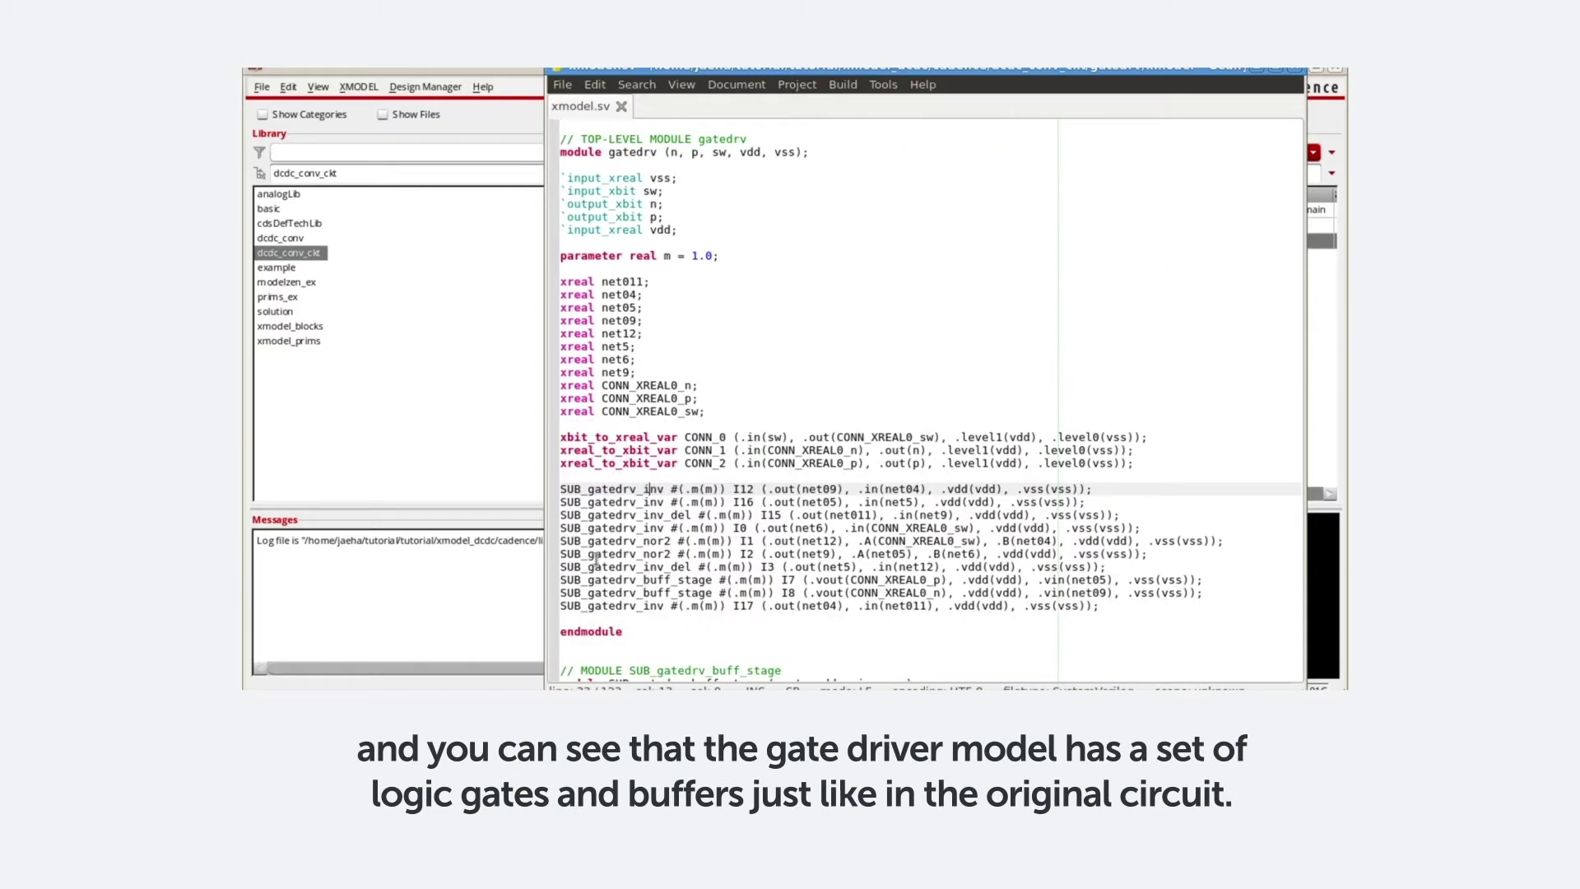
Examine the gate and buffer instances in the gatedrv model and the MOSFET primitives inside its SUB_gatedrv_buff_stage submodule.
{"action": "left_click_drag", "start_coordinate": [563, 489], "coordinate": [541, 623]}
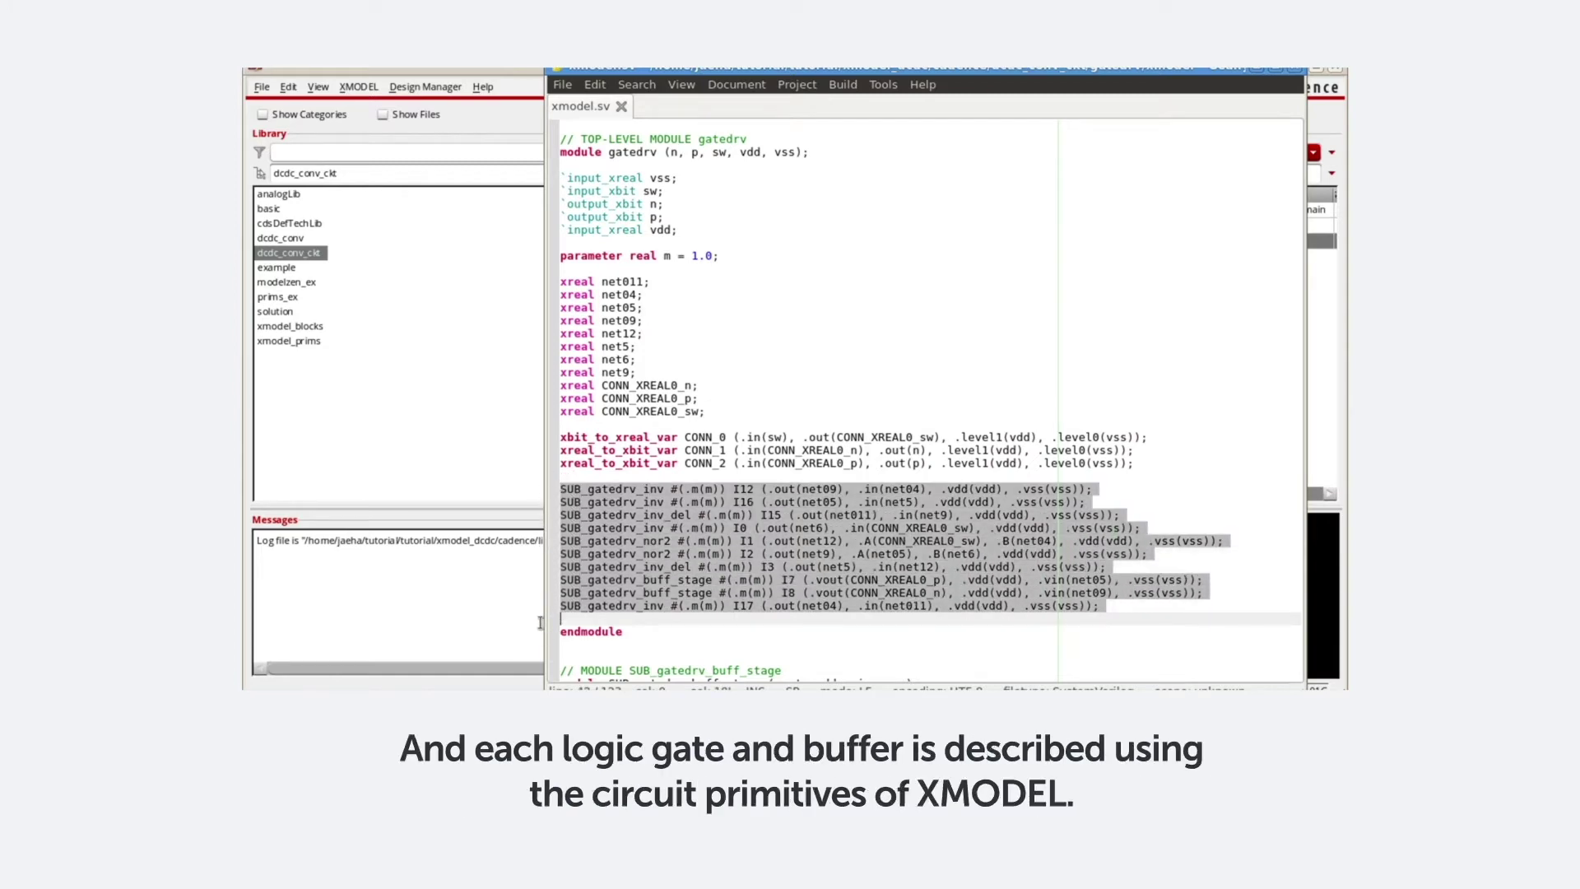
{"action": "scroll", "coordinate": [650, 568], "scroll_direction": "down", "scroll_amount": 10}
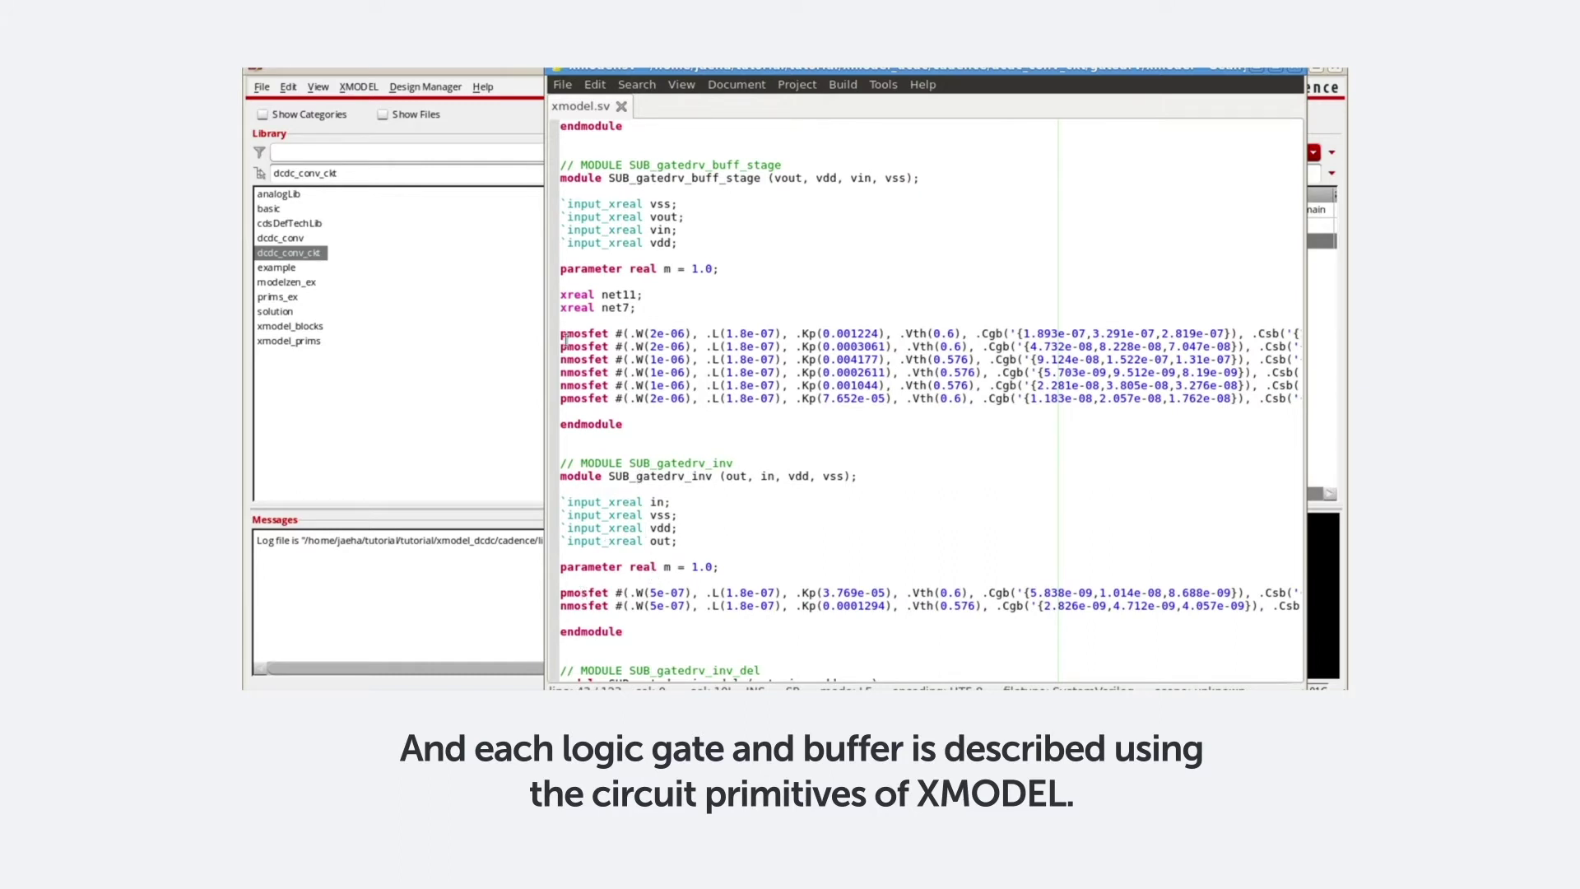
{"action": "left_click_drag", "start_coordinate": [563, 333], "coordinate": [657, 415]}
Check the port types of sw, n and p in the gatedrv module and the connect primitives converting them to xreal.
{"action": "scroll", "coordinate": [658, 415], "scroll_direction": "up", "scroll_amount": 12}
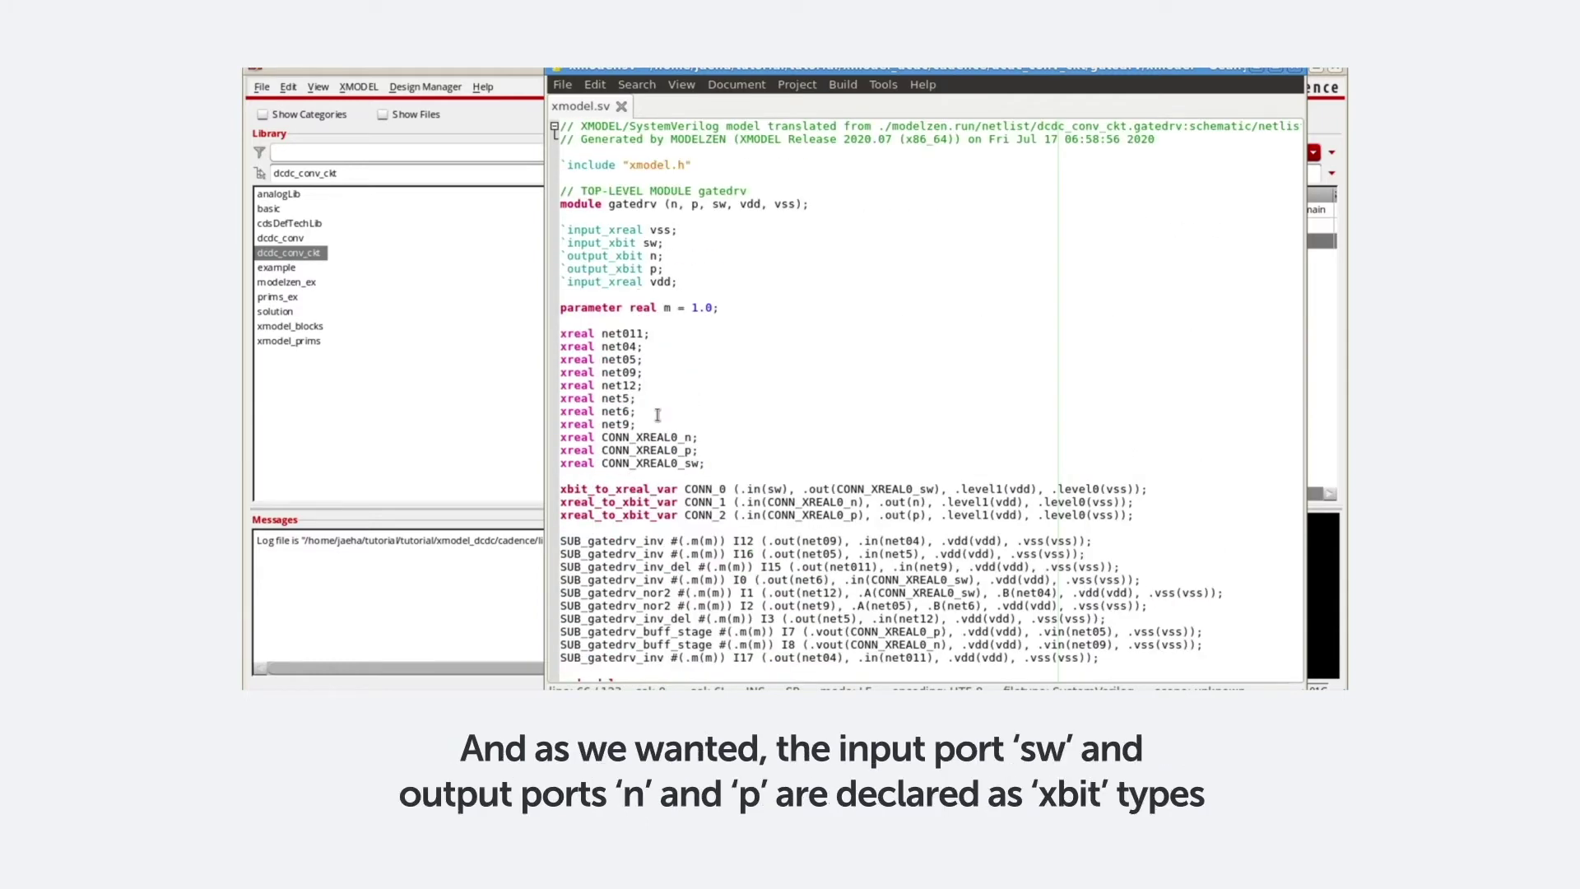
{"action": "left_click_drag", "start_coordinate": [567, 243], "coordinate": [635, 241]}
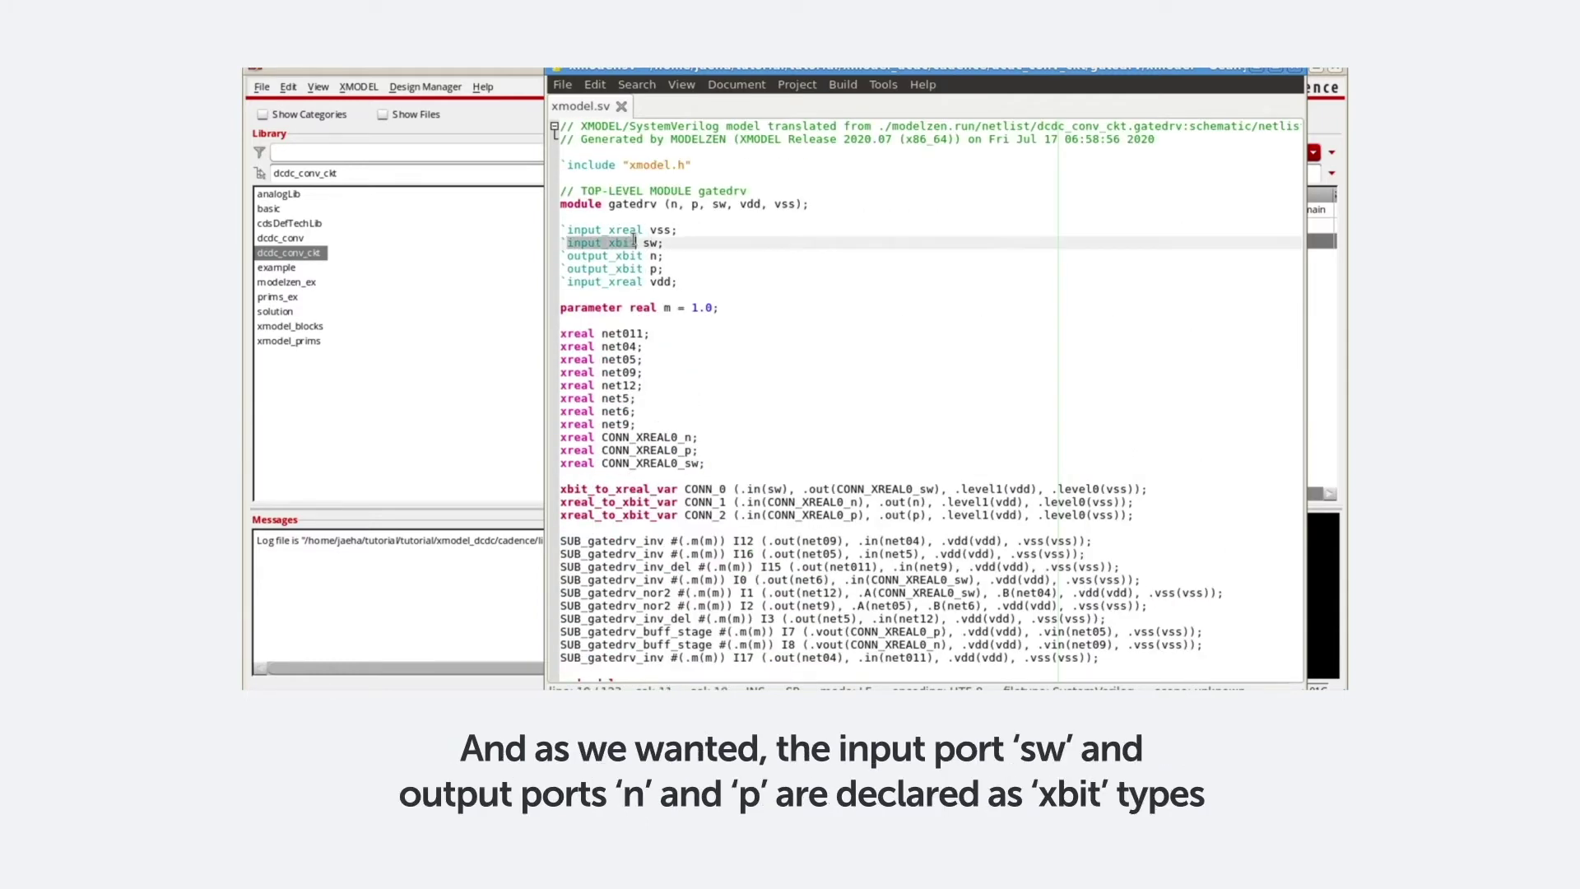
{"action": "left_click", "coordinate": [565, 257]}
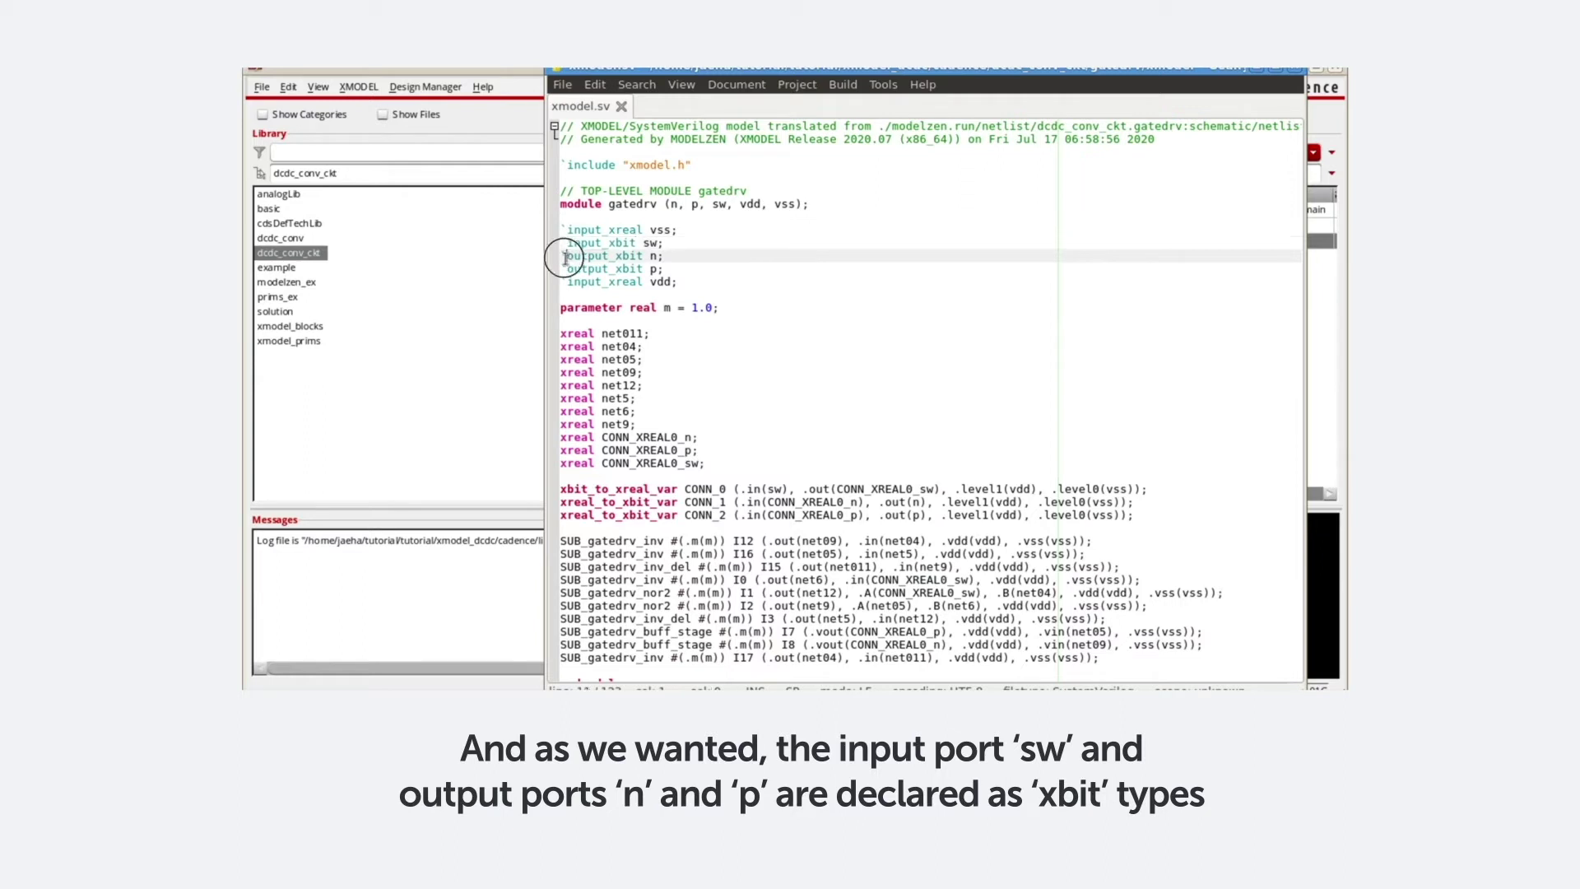
{"action": "left_click_drag", "start_coordinate": [566, 257], "coordinate": [561, 282]}
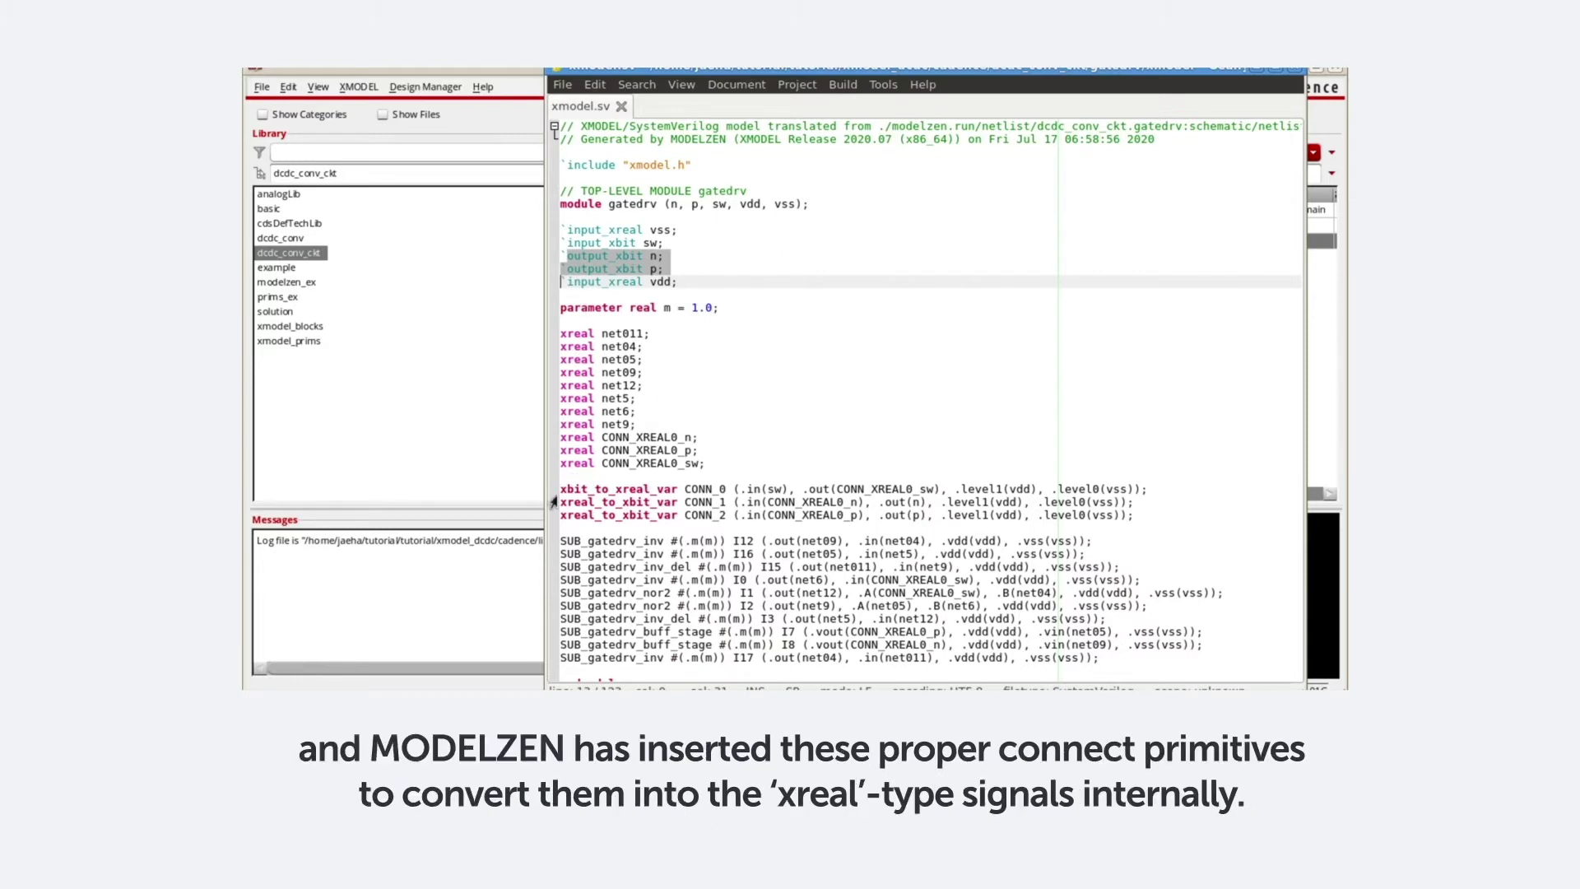
{"action": "left_click_drag", "start_coordinate": [556, 489], "coordinate": [551, 535]}
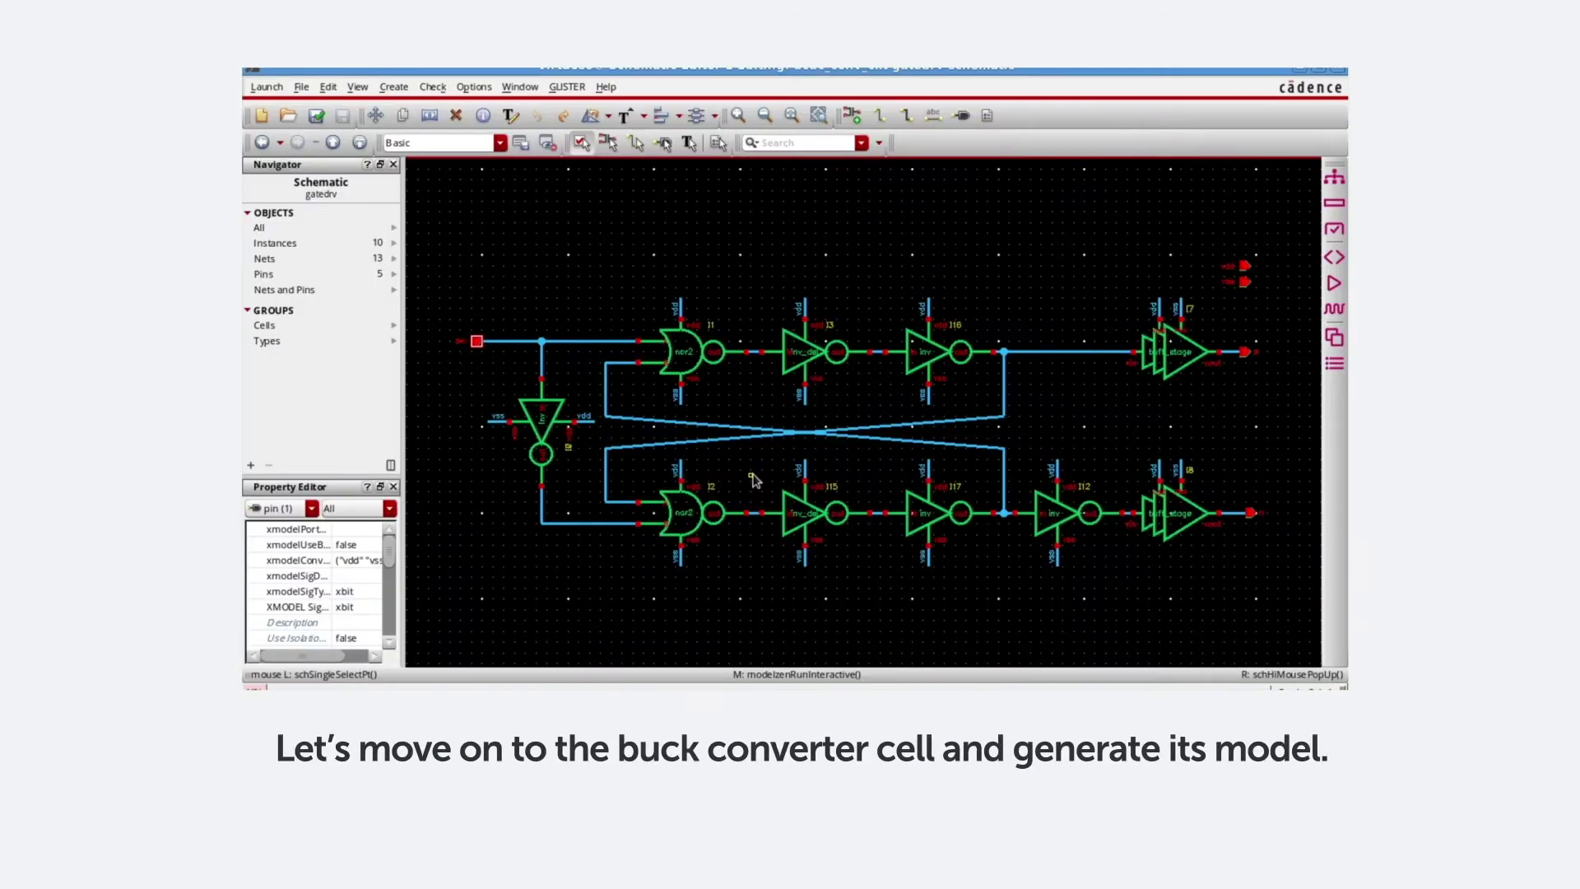
Return to the buck_gatedrv schematic and run MODELZEN on it with the proposed input, output, configuration and design information files.
{"action": "key", "text": "ctrl+e"}
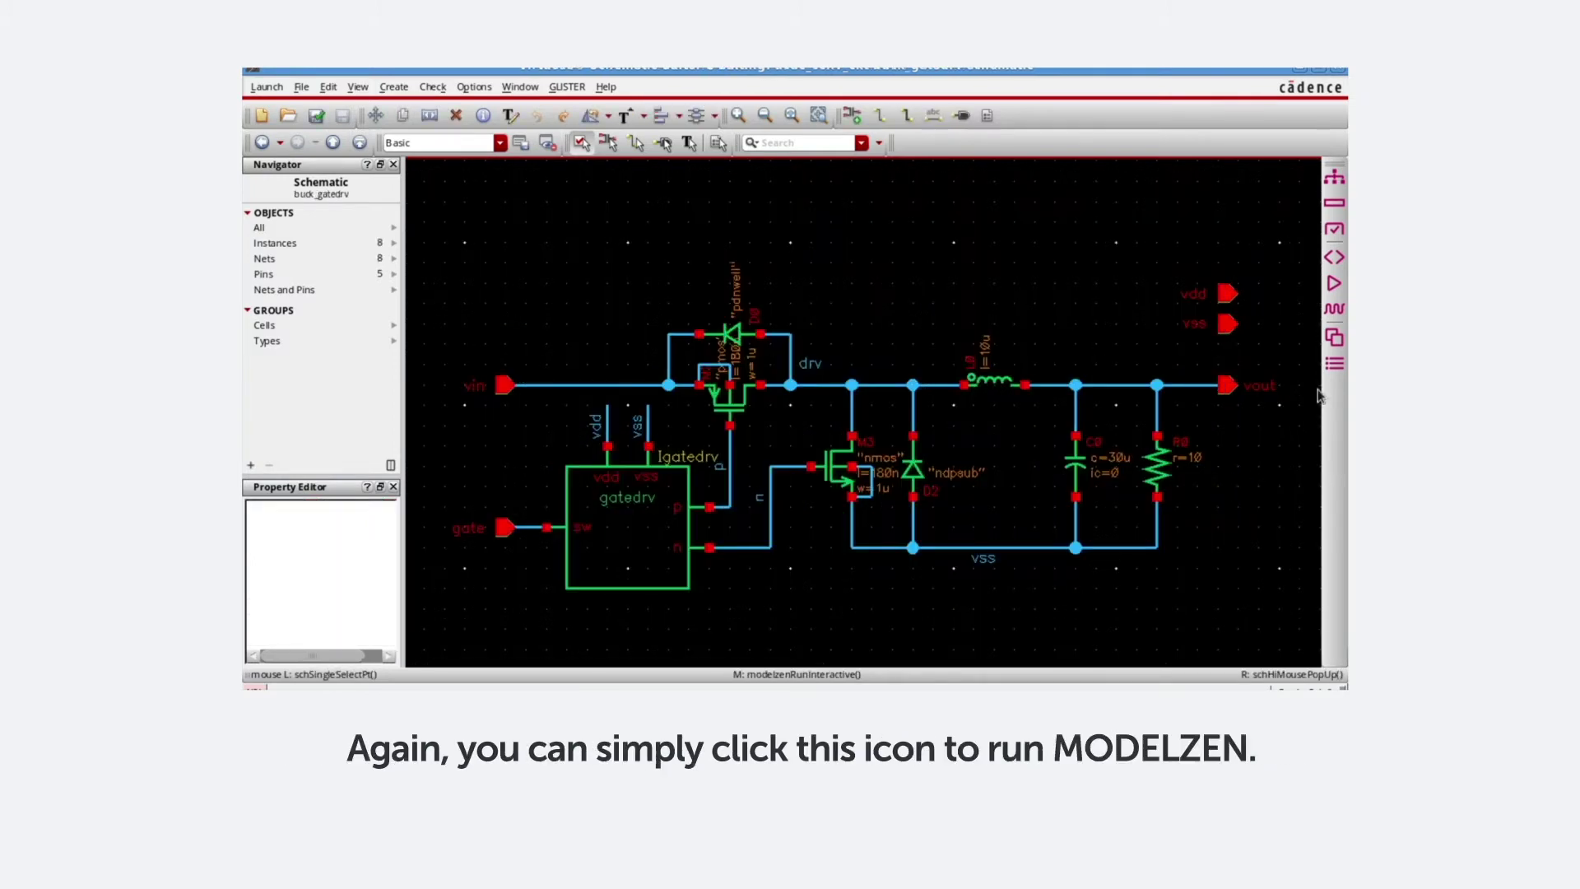
{"action": "left_click", "coordinate": [1334, 338]}
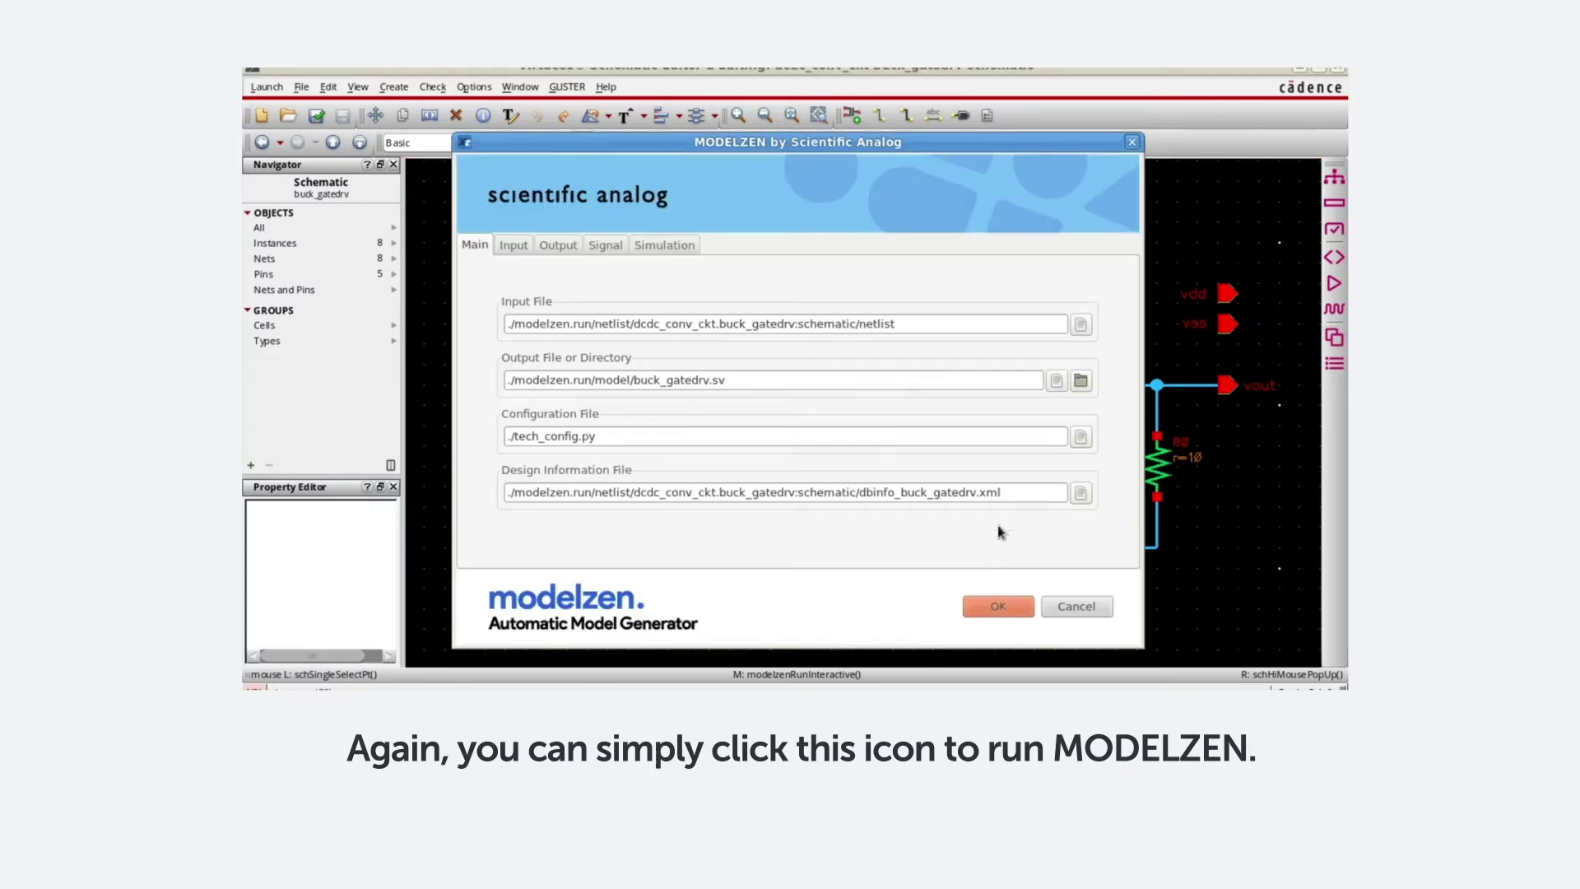
{"action": "left_click", "coordinate": [996, 605]}
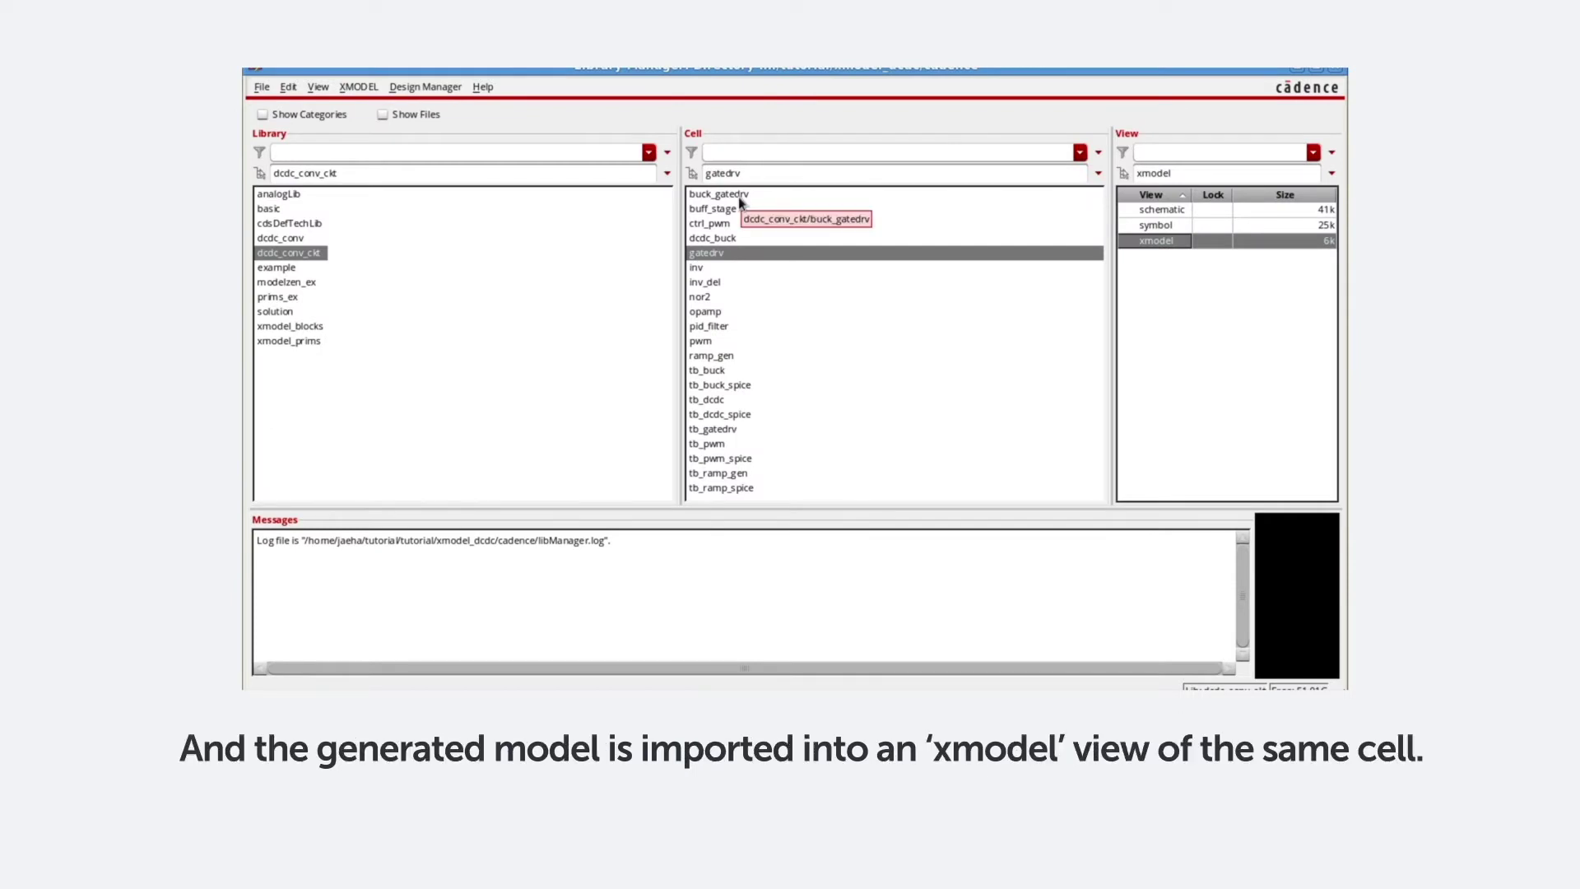
Open the xmodel view of the buck_gatedrv cell from the dcdc_conv_ckt library and review its generated code.
{"action": "left_click", "coordinate": [725, 195]}
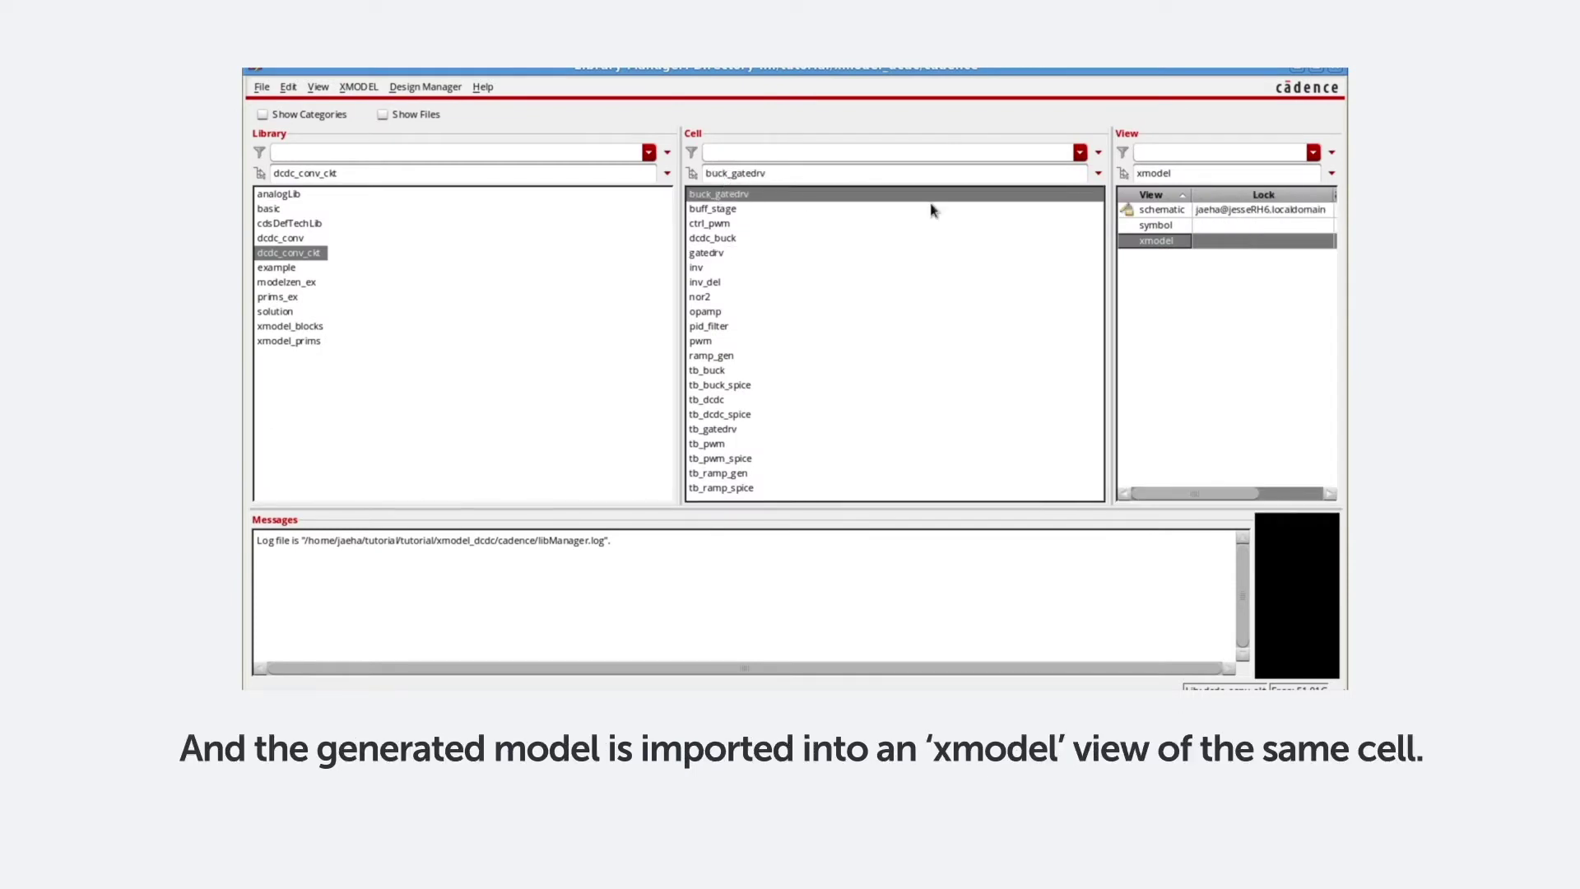
{"action": "double_click", "coordinate": [1169, 242]}
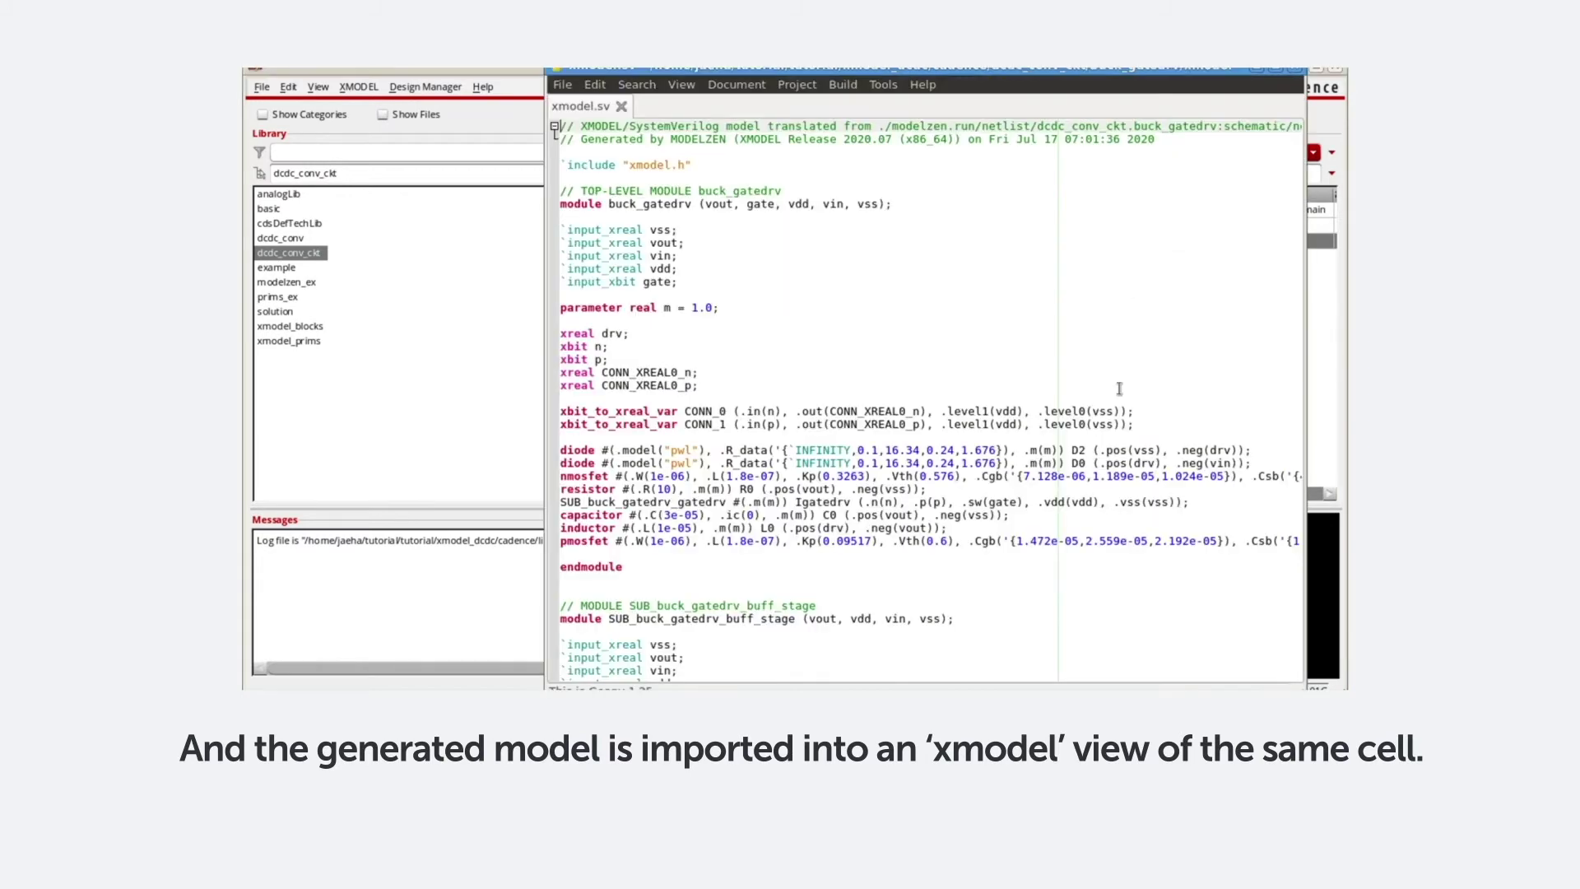
{"action": "scroll", "coordinate": [1119, 398], "scroll_direction": "down", "scroll_amount": 15}
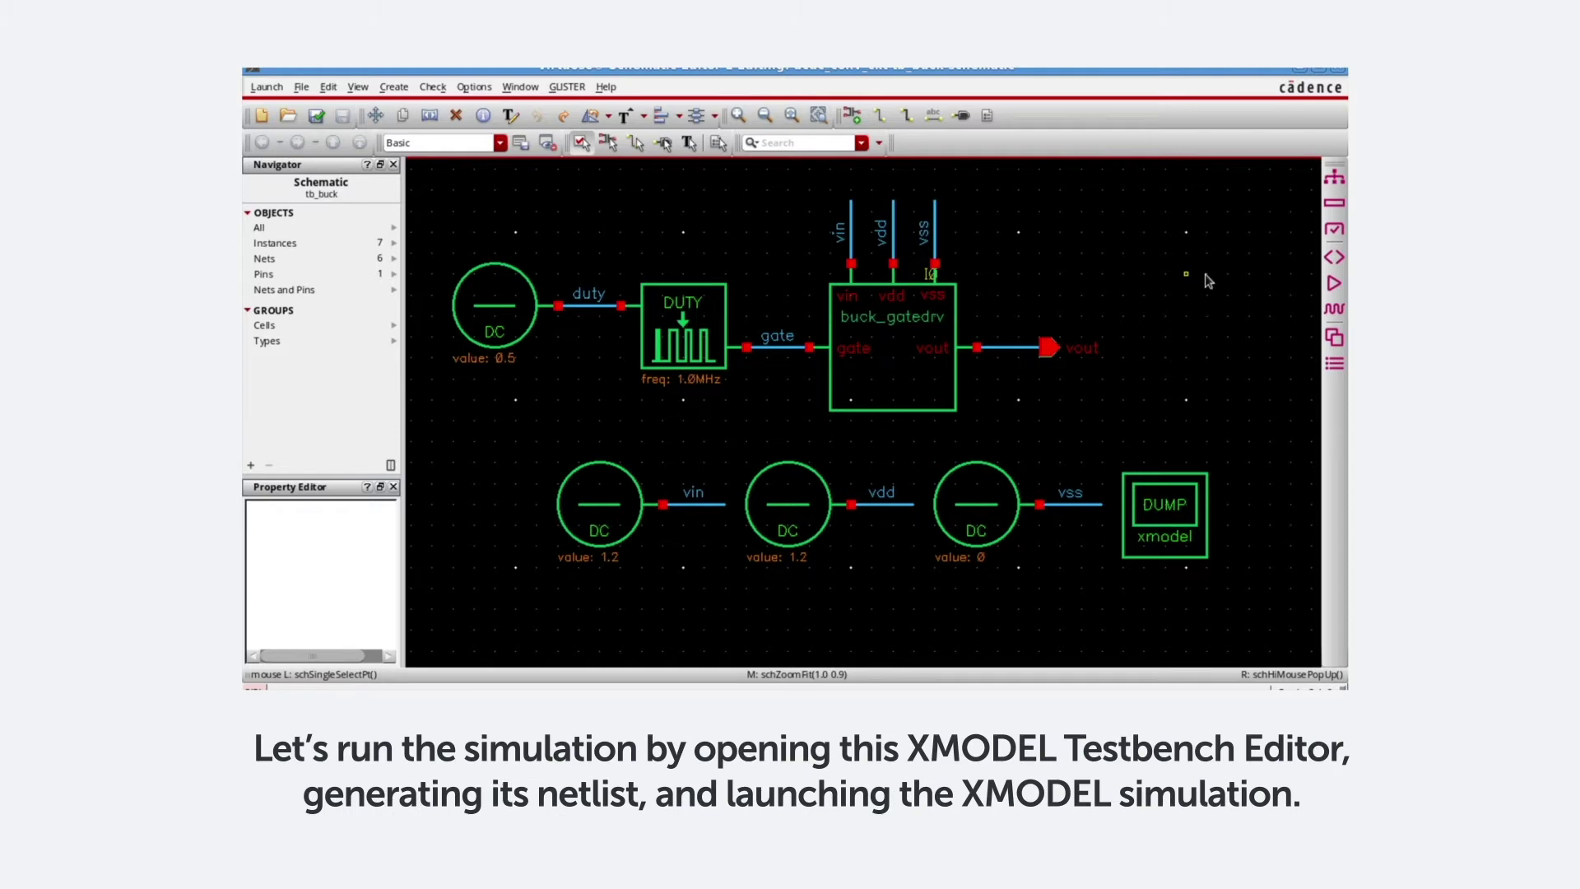
Generate the netlist of the tb_buck testbench in the XMODEL Testbench Editor and run its simulation.
{"action": "left_click", "coordinate": [1333, 231]}
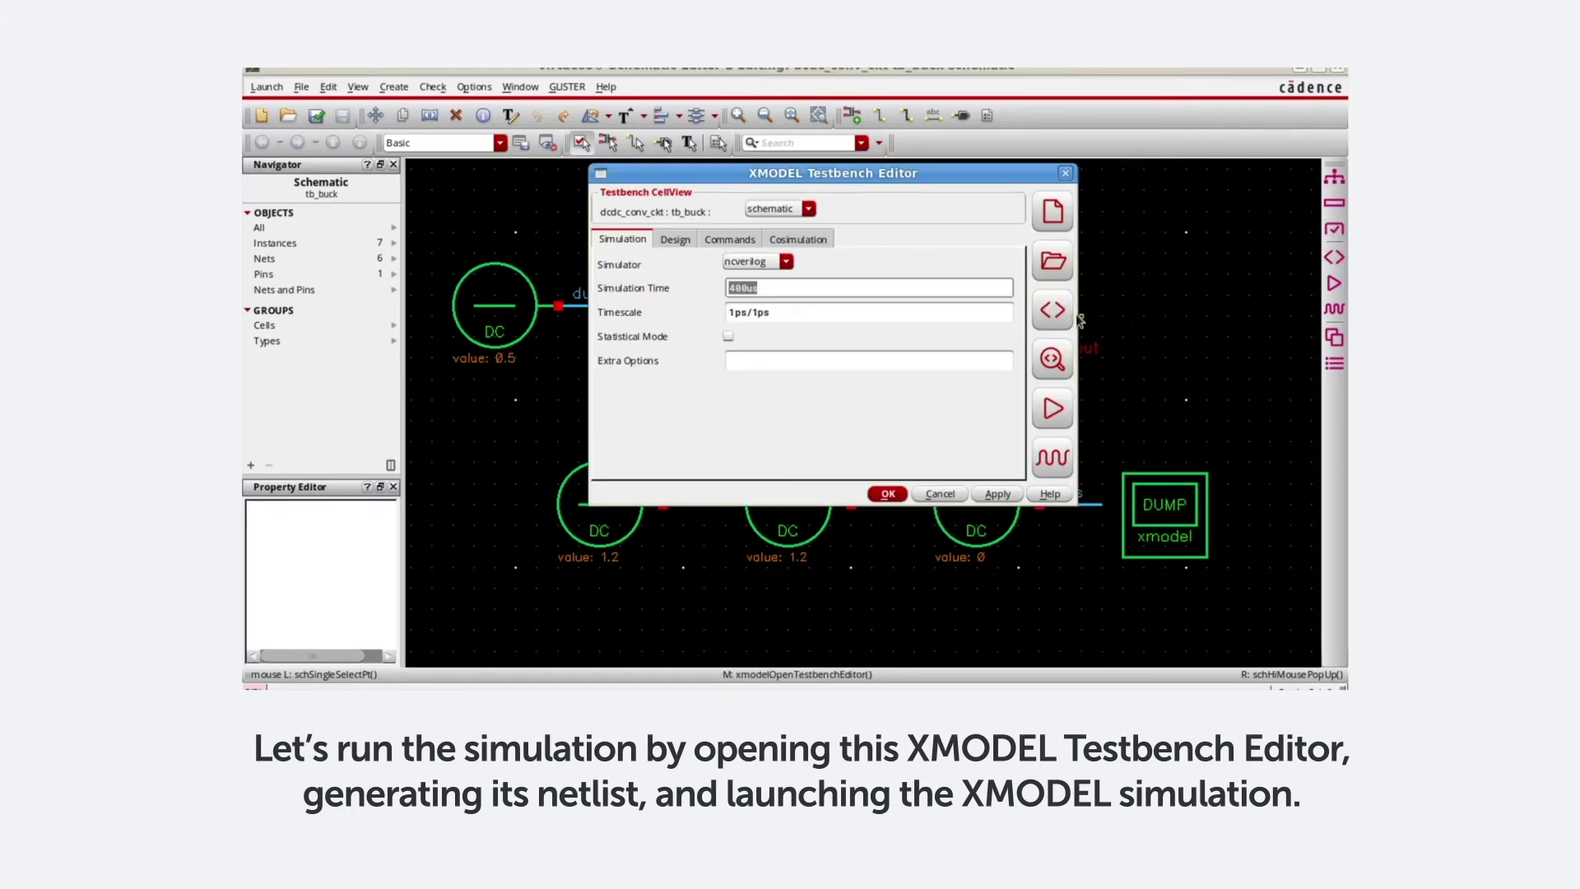
{"action": "left_click", "coordinate": [1067, 317]}
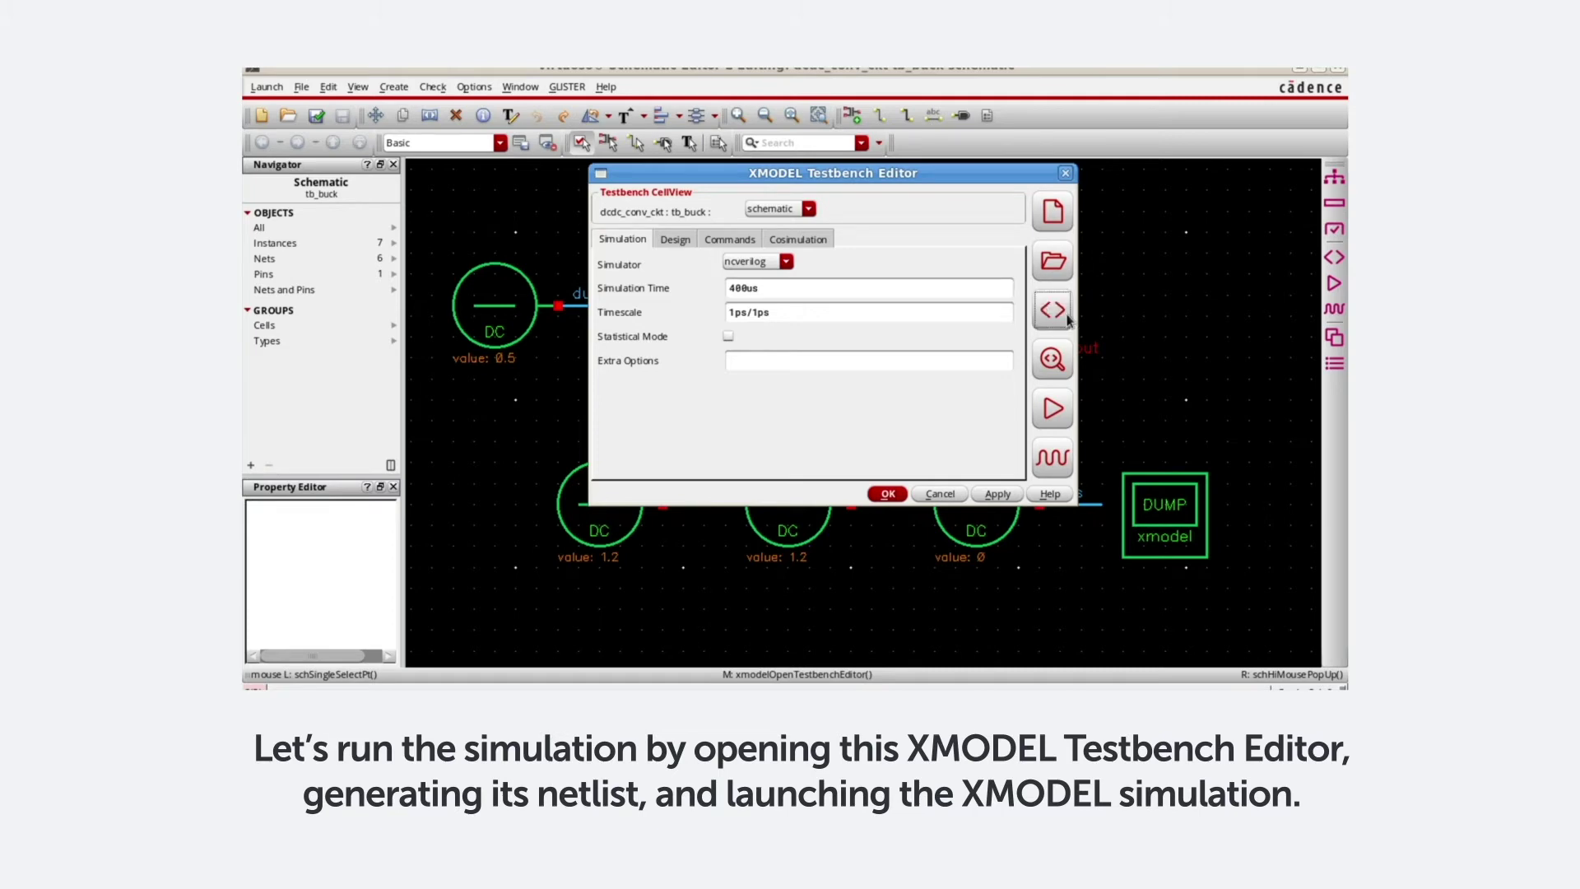
{"action": "left_click", "coordinate": [1063, 410]}
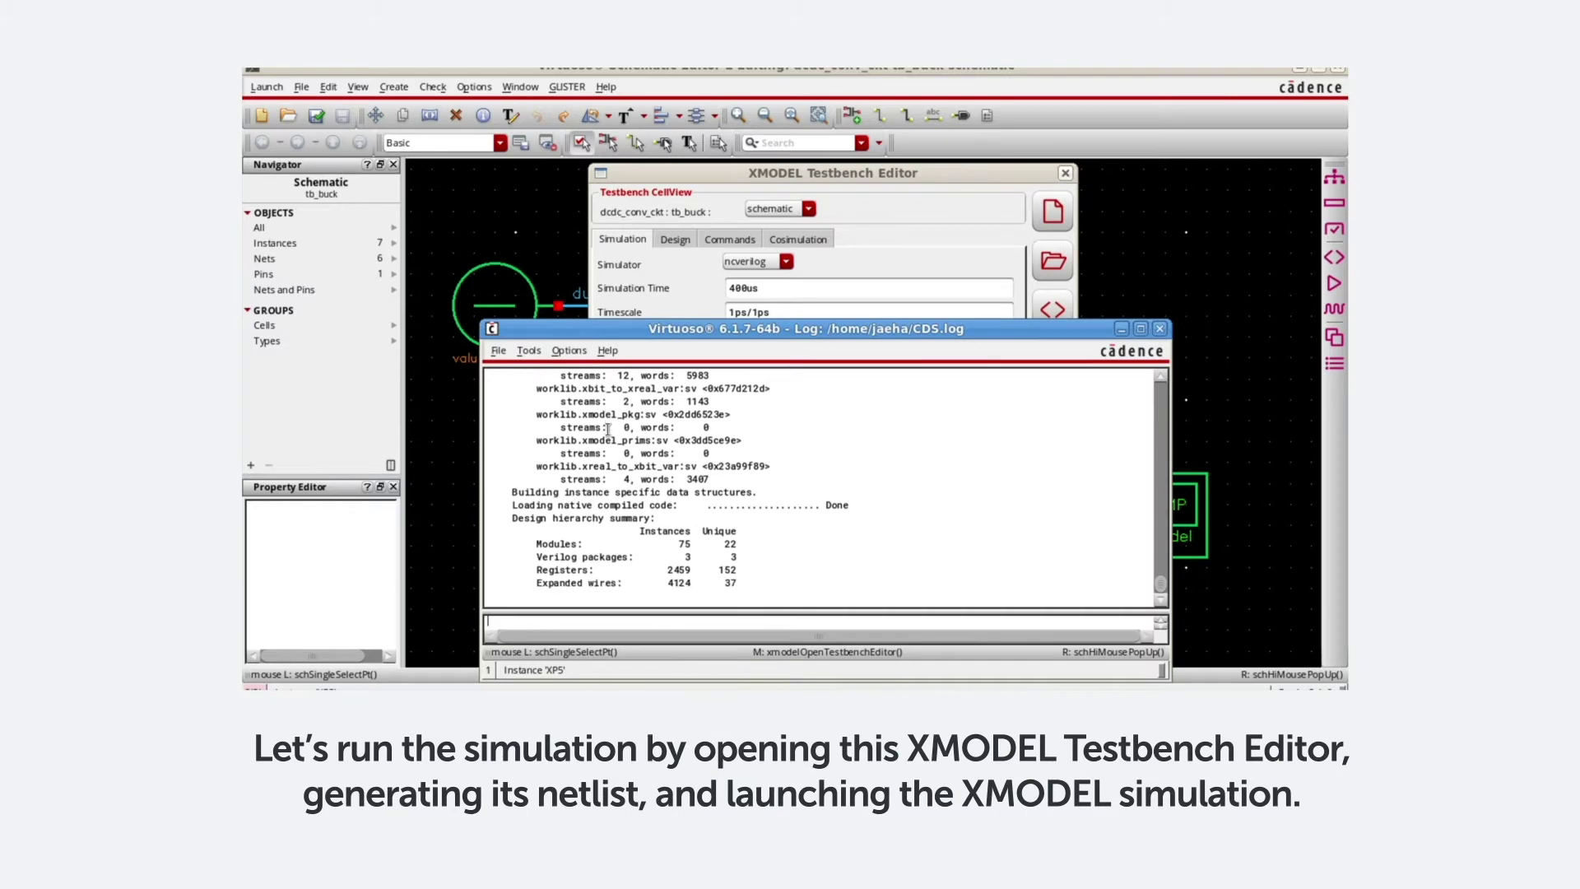
Open the XWave waveform viewer and plot the tb_buck signals vin, gate and vout.
{"action": "left_click", "coordinate": [1053, 457]}
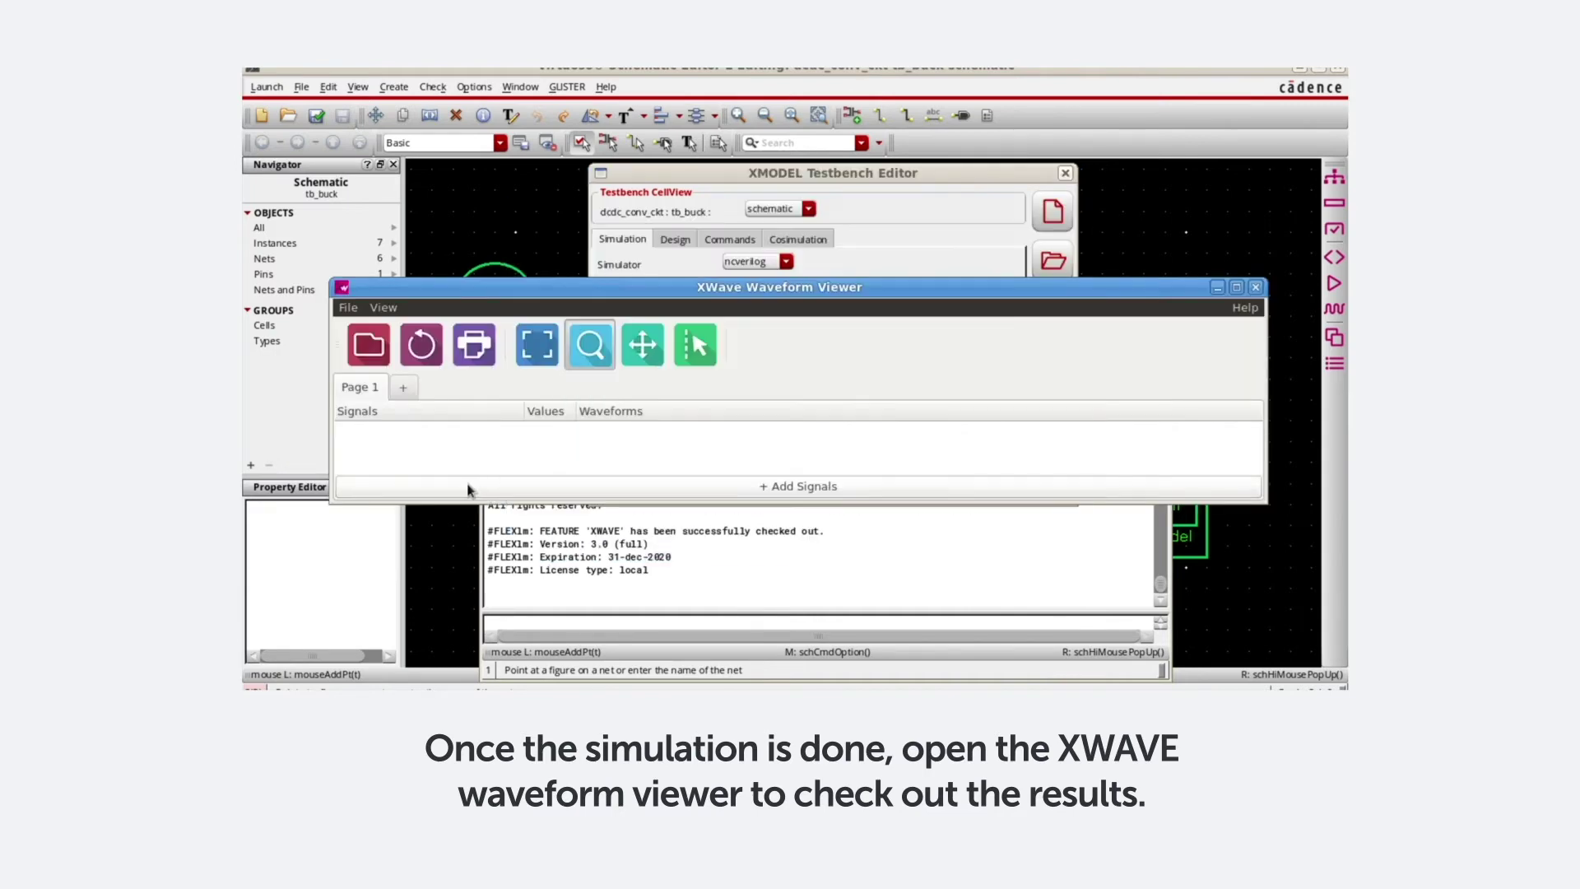
{"action": "left_click", "coordinate": [466, 488]}
{"action": "left_click", "coordinate": [677, 311]}
{"action": "double_click", "coordinate": [801, 364]}
{"action": "double_click", "coordinate": [807, 331]}
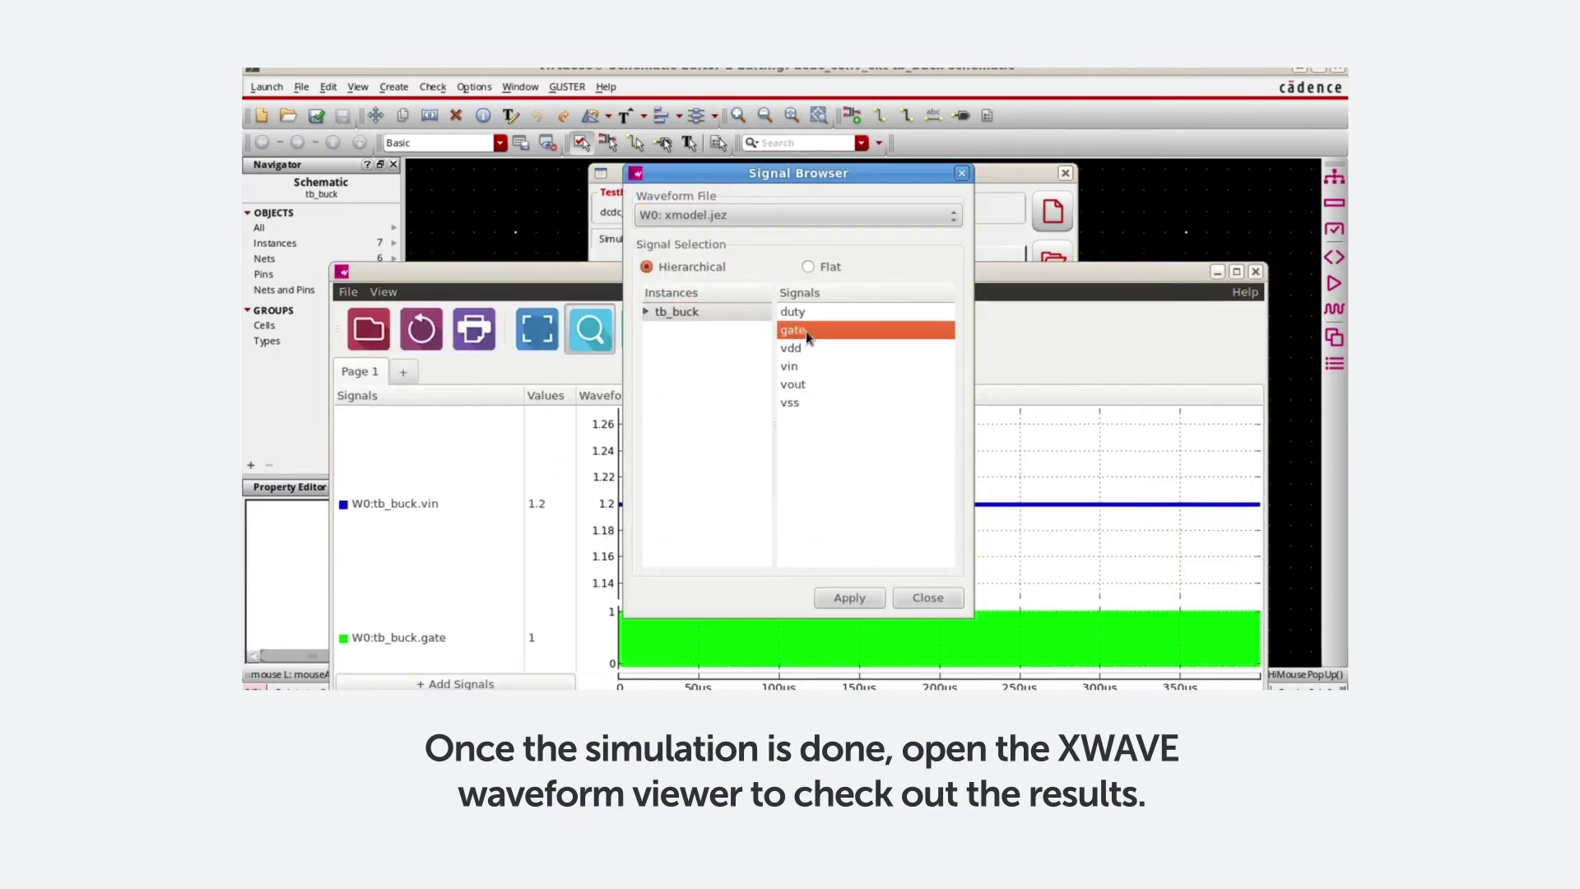
{"action": "double_click", "coordinate": [793, 385]}
{"action": "left_click", "coordinate": [927, 597]}
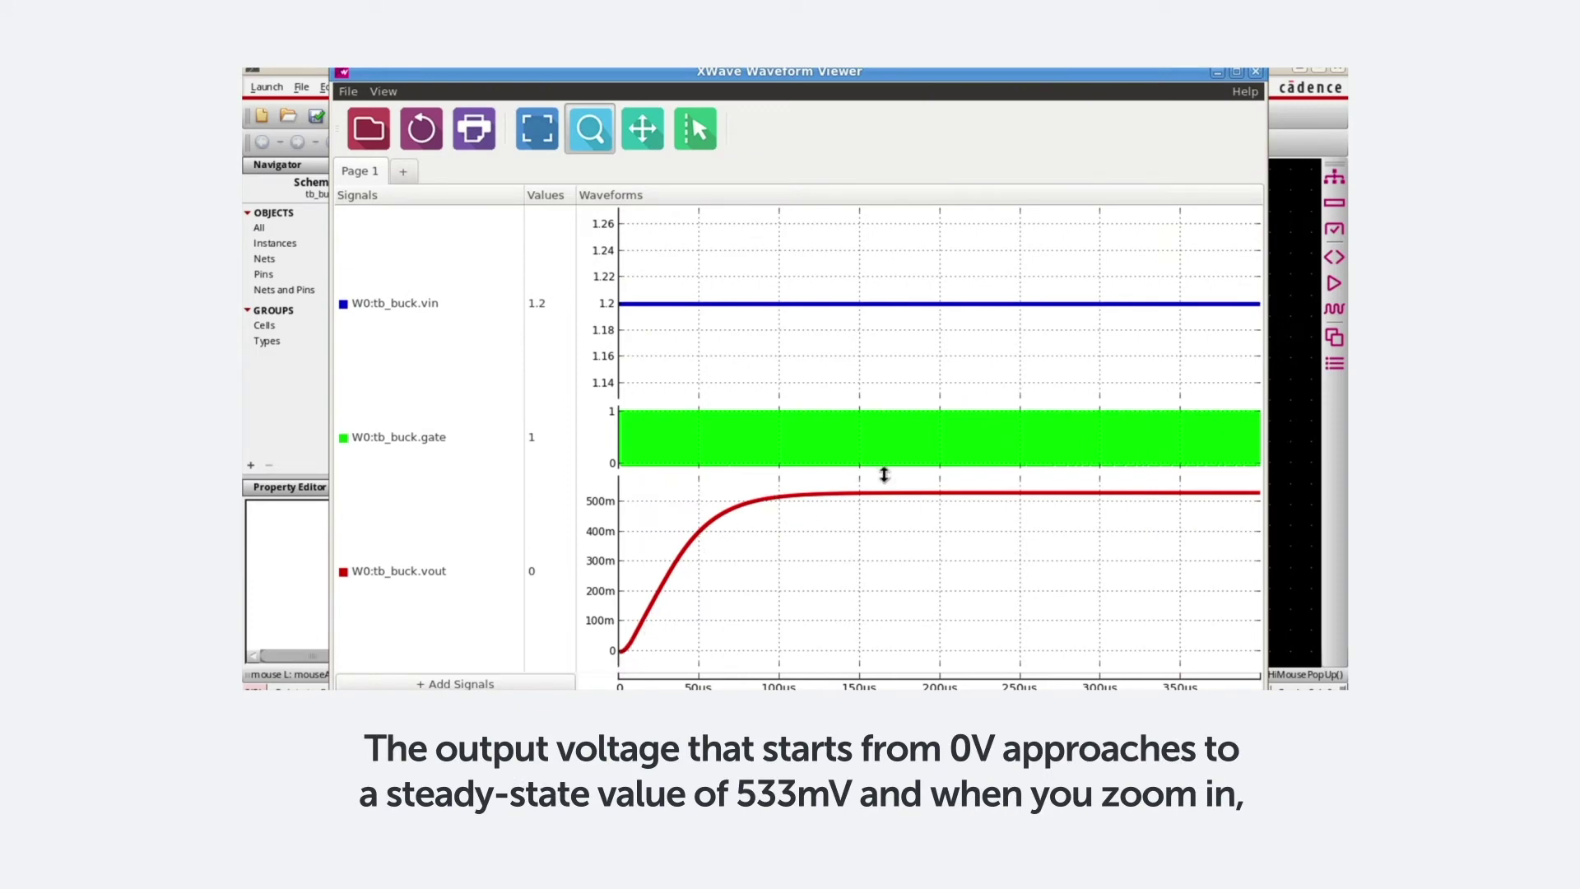
Read vout with a cursor at about 279 µs, zoom in on its steady-state ripple, and close the viewer and testbench editor.
{"action": "left_click", "coordinate": [698, 130]}
{"action": "left_click", "coordinate": [1066, 520]}
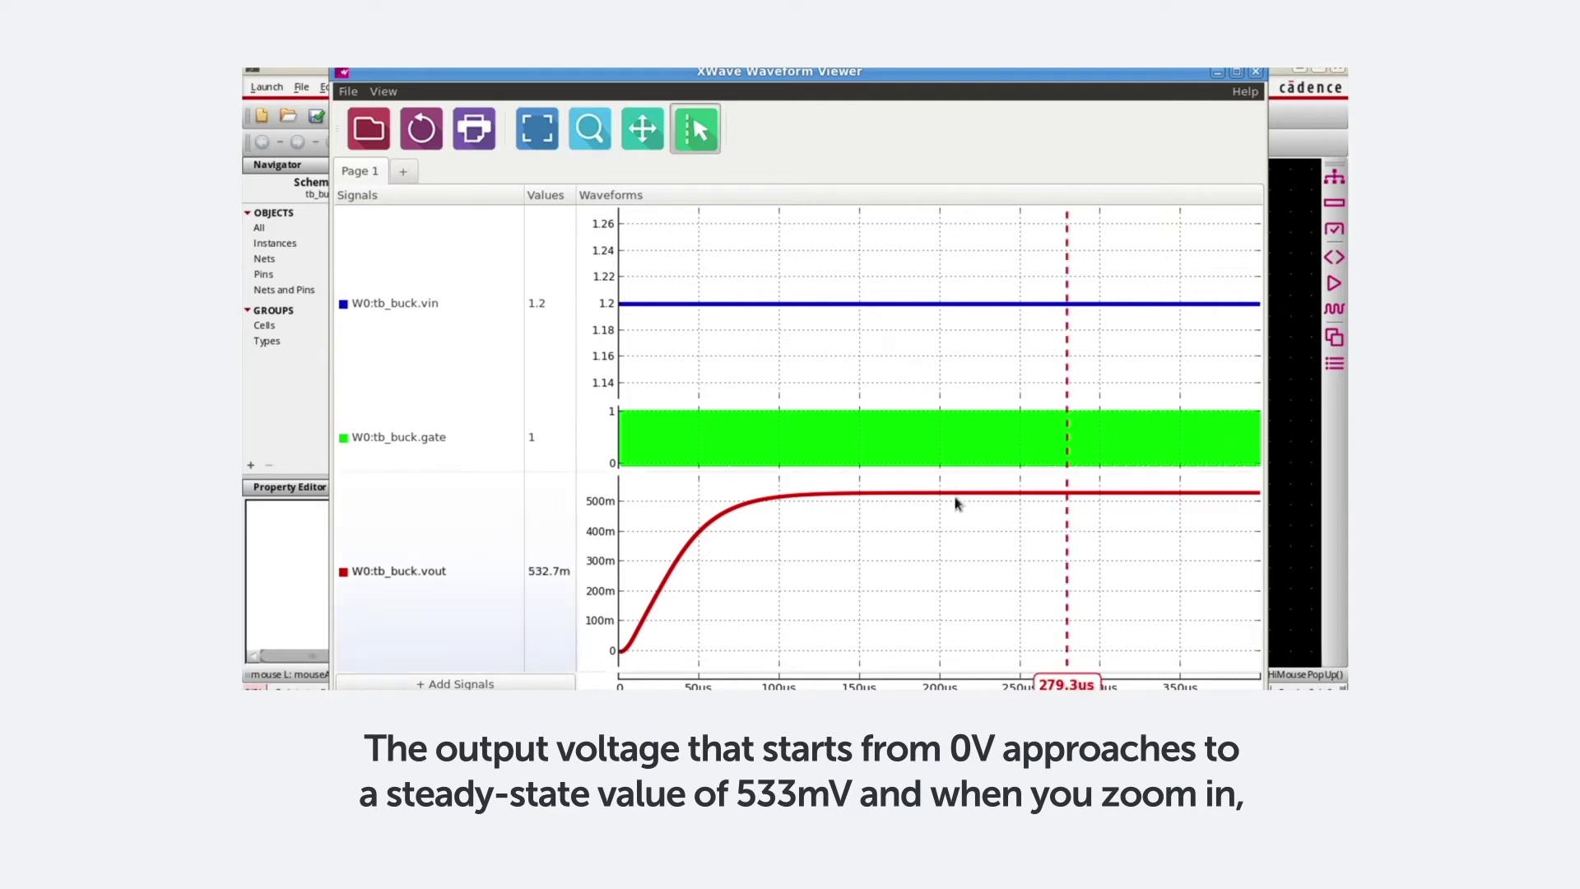
{"action": "left_click", "coordinate": [592, 148]}
{"action": "left_click", "coordinate": [1083, 511]}
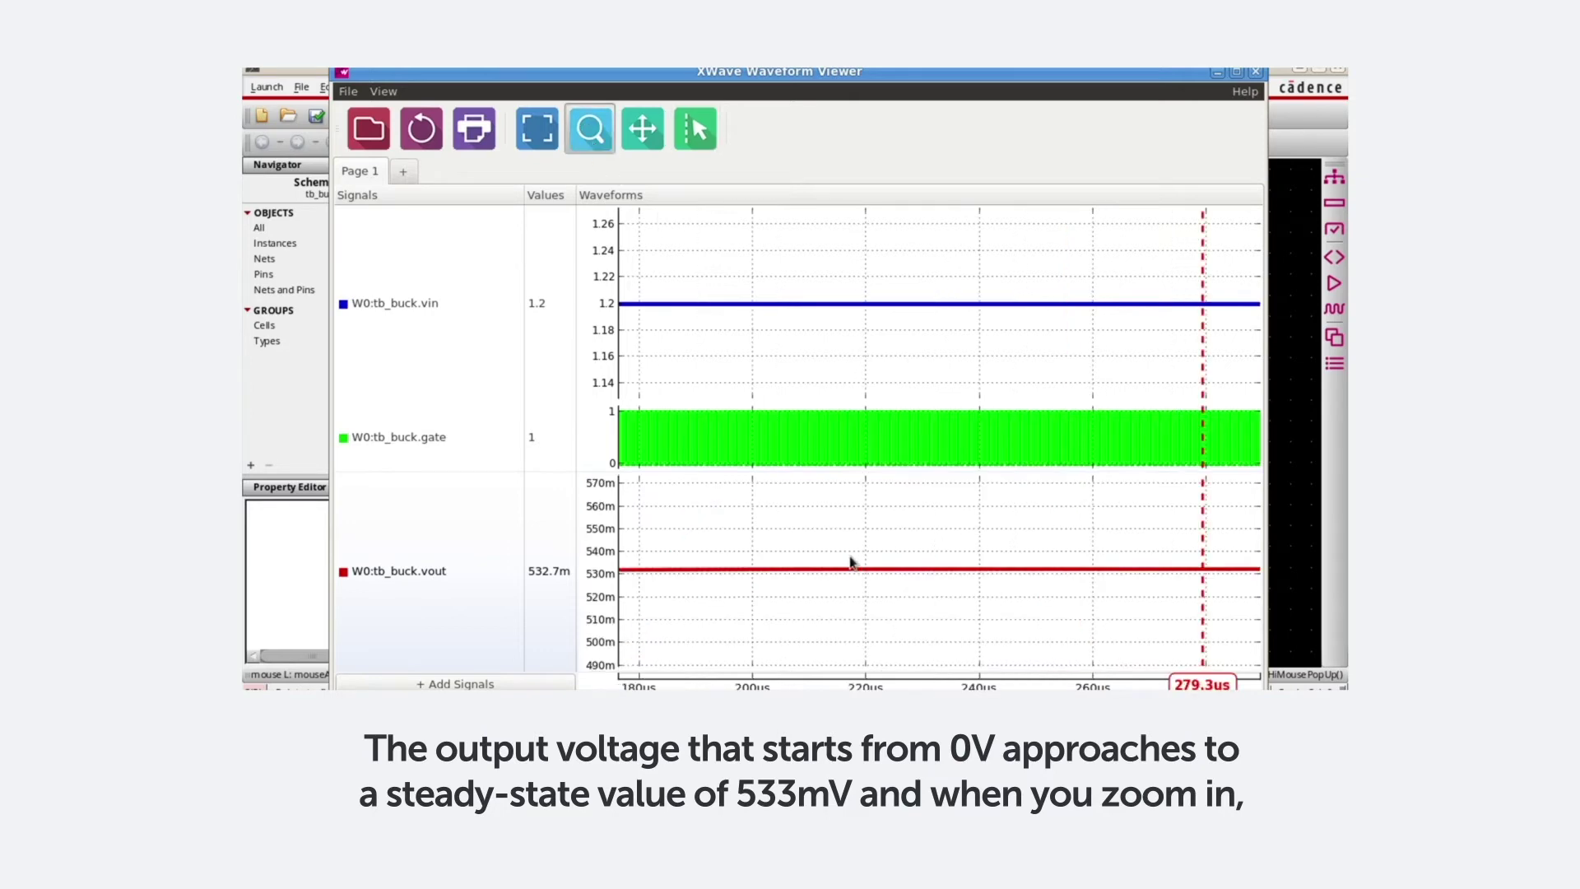
{"action": "left_click_drag", "start_coordinate": [850, 558], "coordinate": [1125, 589]}
{"action": "left_click_drag", "start_coordinate": [753, 541], "coordinate": [1158, 576]}
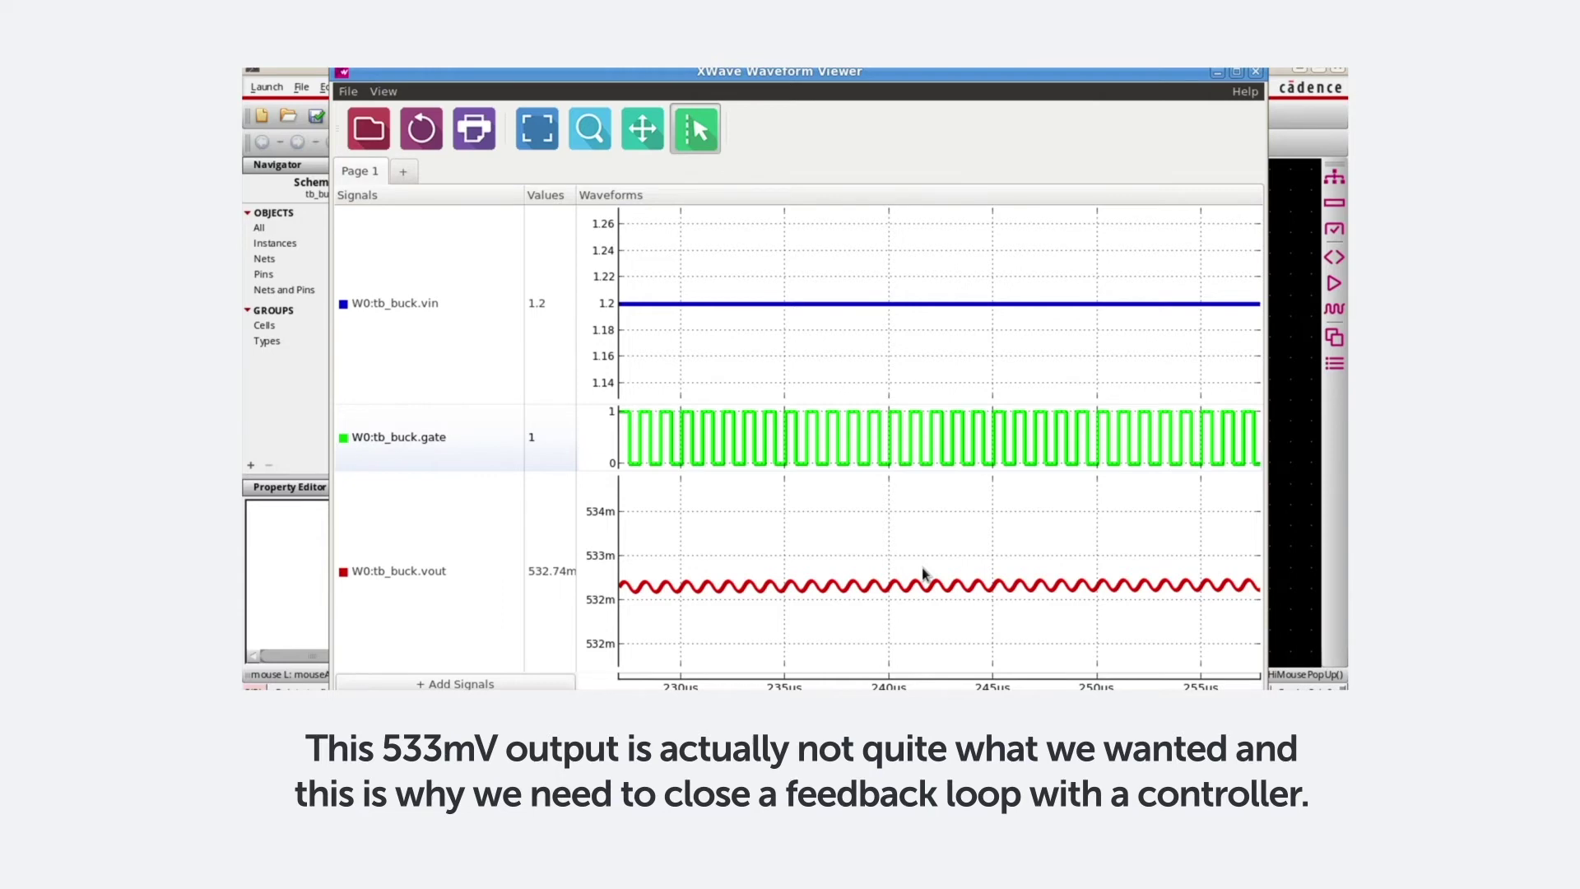
{"action": "left_click", "coordinate": [1257, 71]}
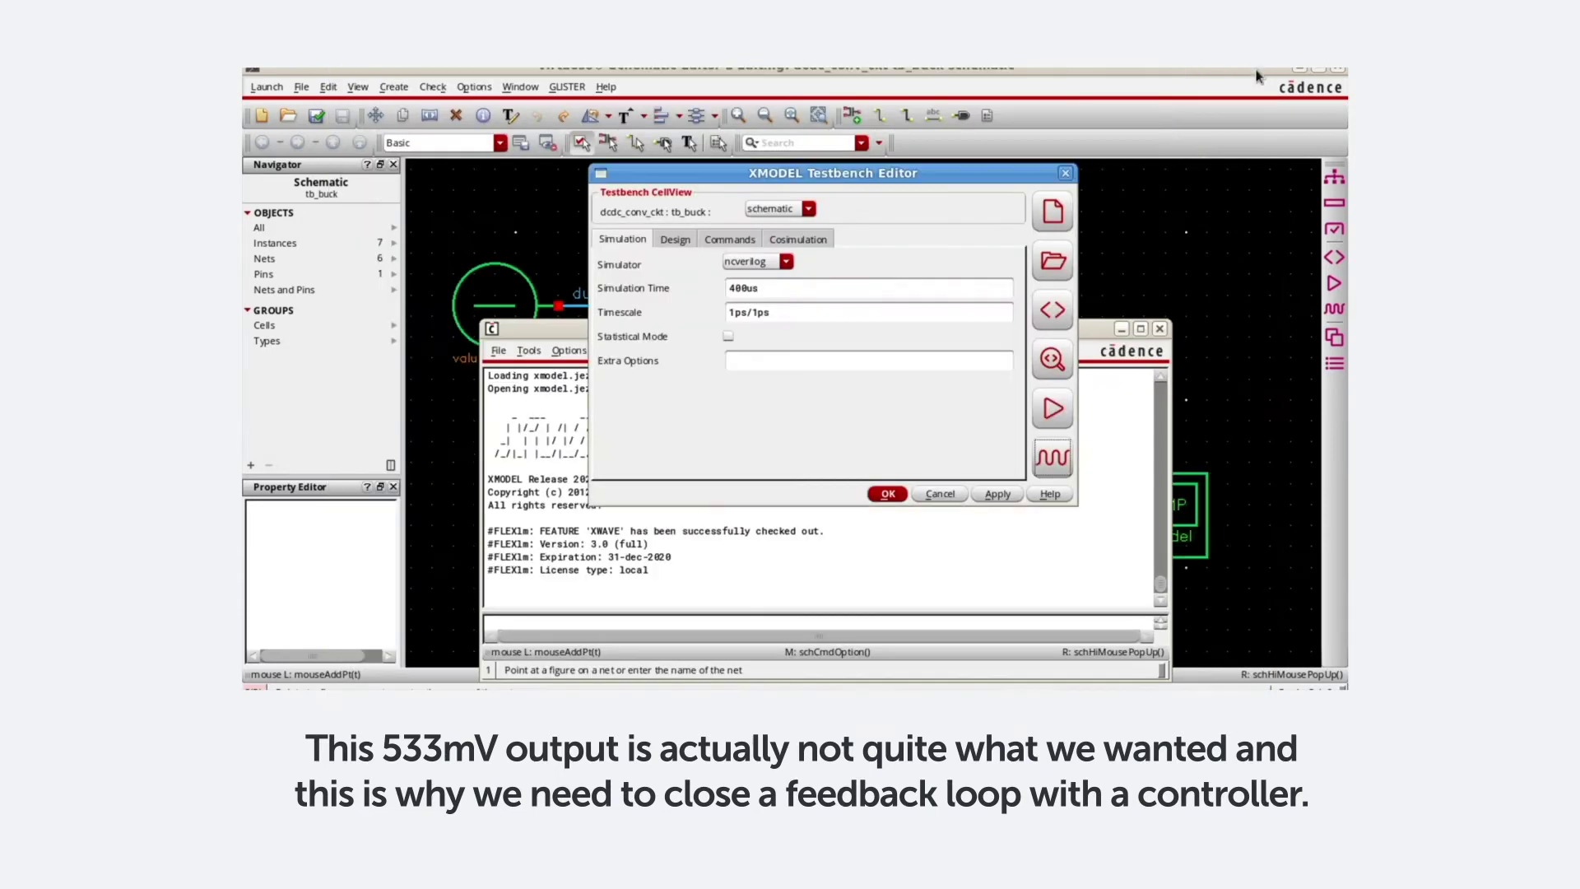
{"action": "left_click", "coordinate": [951, 498]}
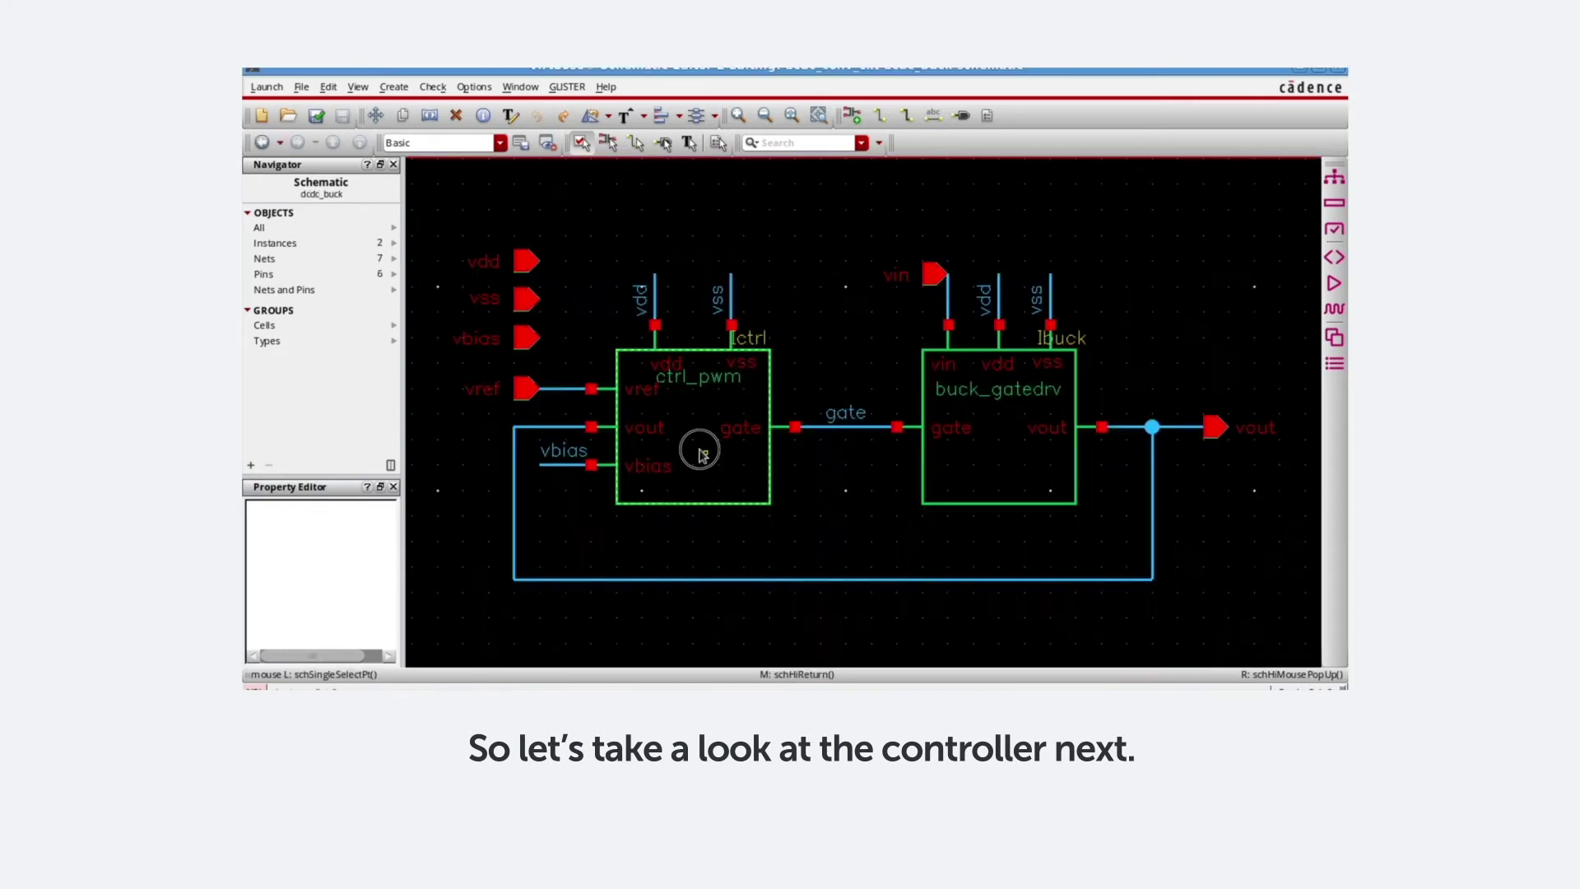
Descend into the ctrl_pwm block of the dcdc_buck schematic and examine its pid_filter and pwm instances.
{"action": "left_click", "coordinate": [701, 450]}
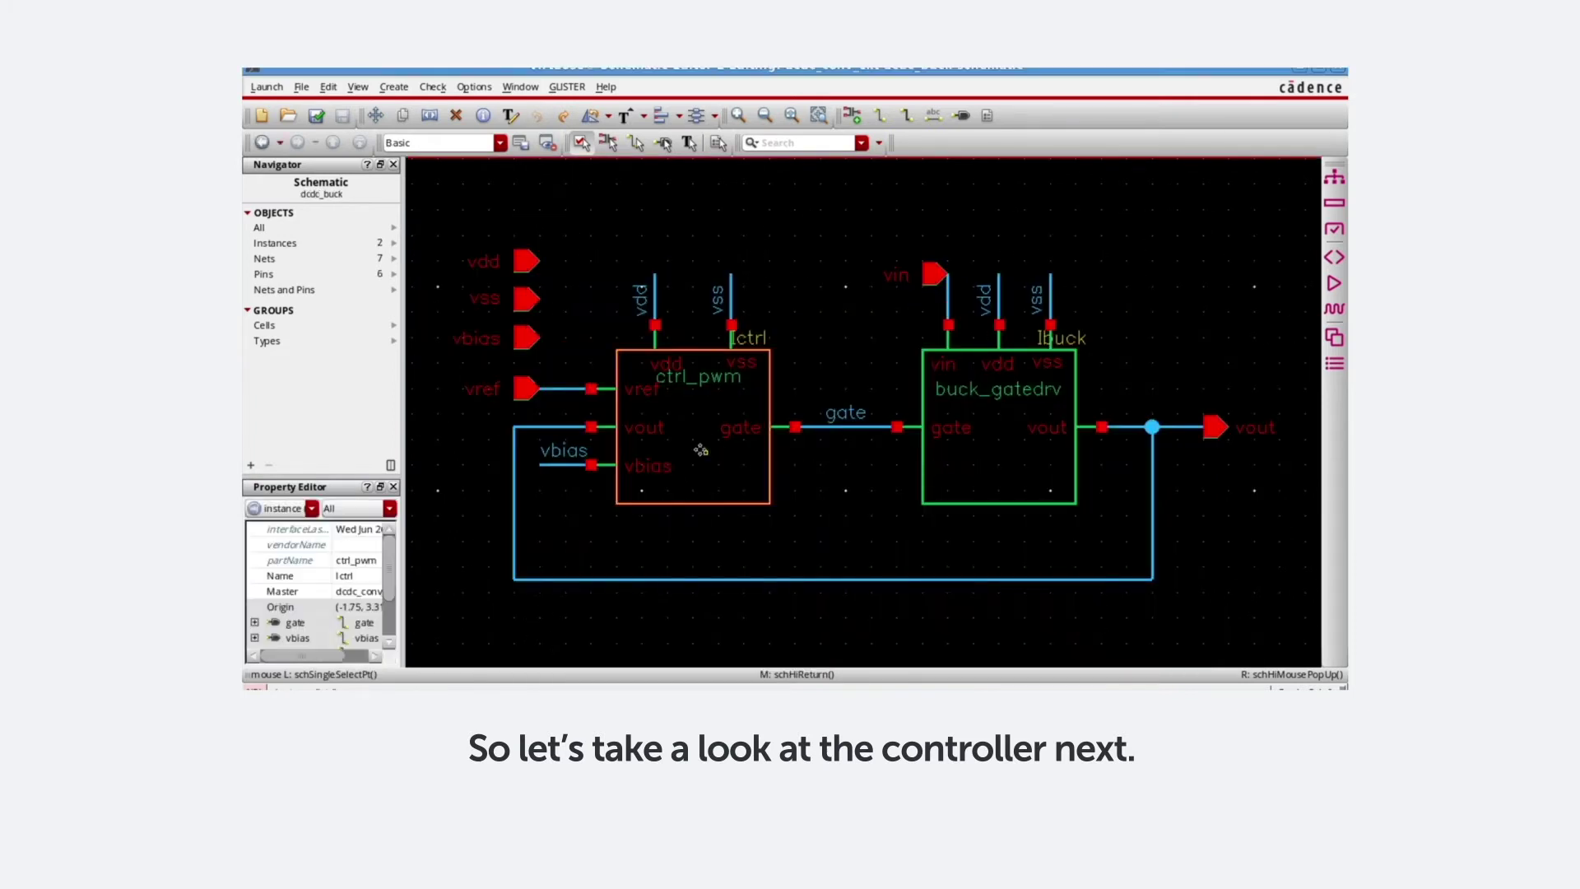
{"action": "key", "text": "e"}
{"action": "left_click", "coordinate": [847, 284]}
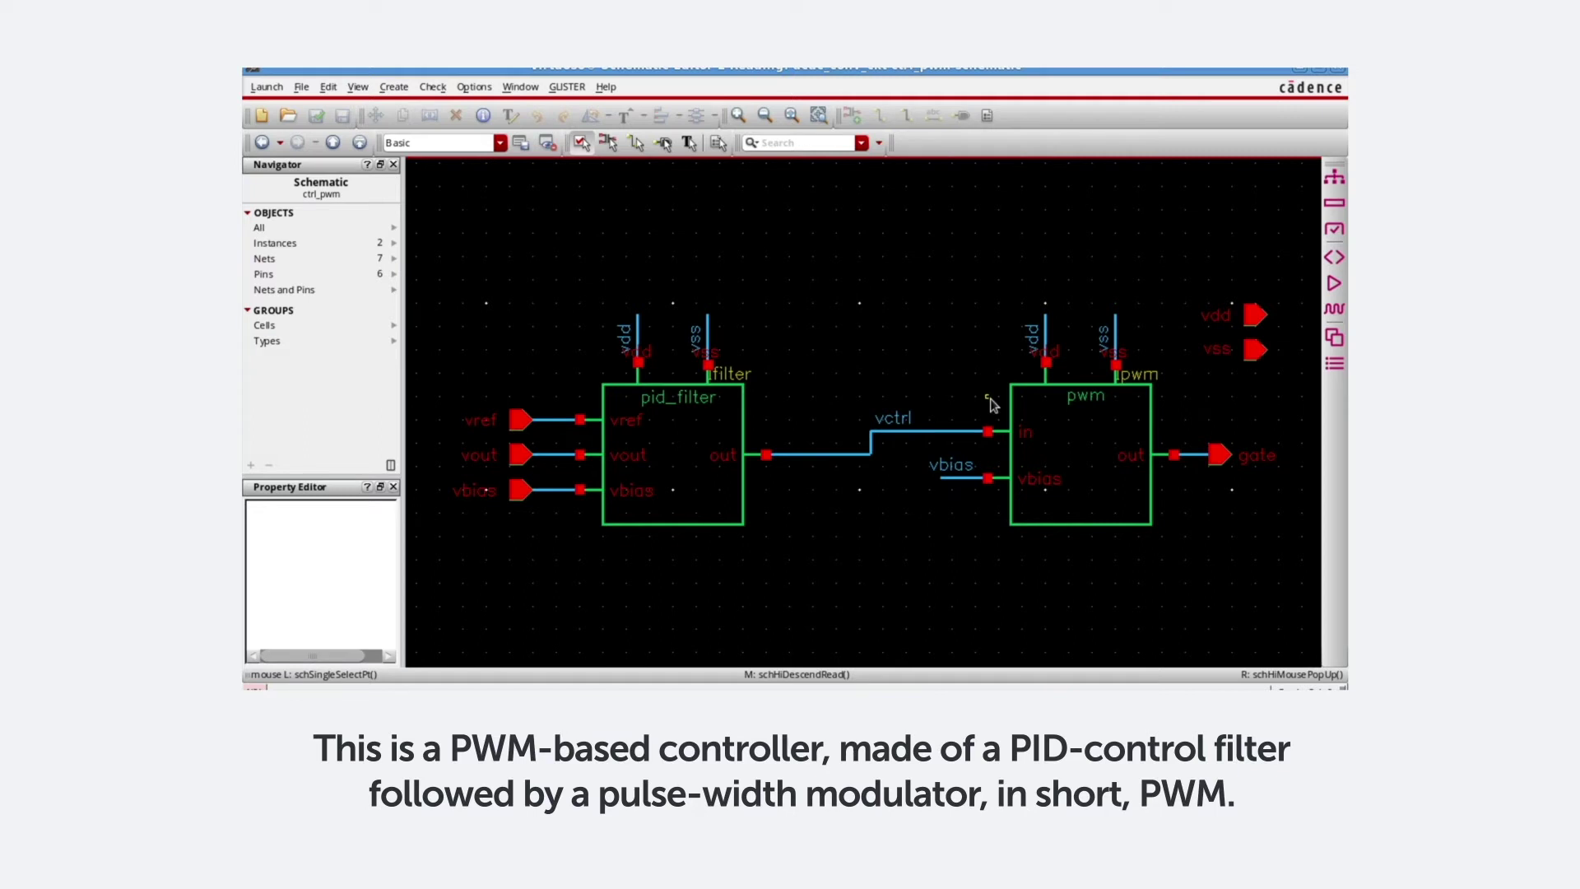
{"action": "left_click", "coordinate": [659, 492]}
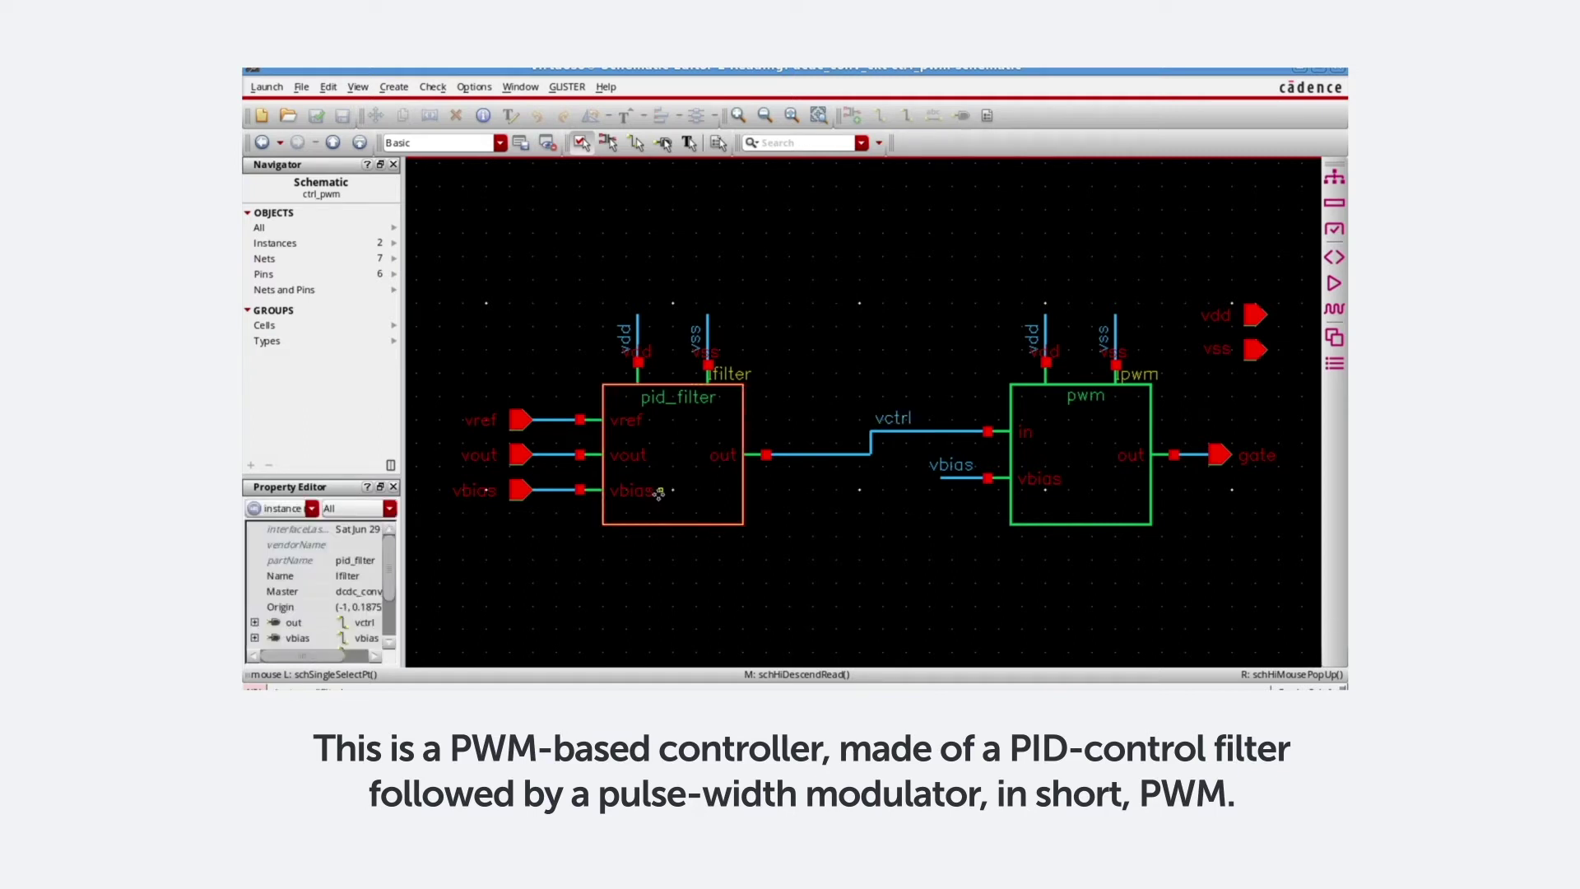
{"action": "left_click", "coordinate": [1111, 465]}
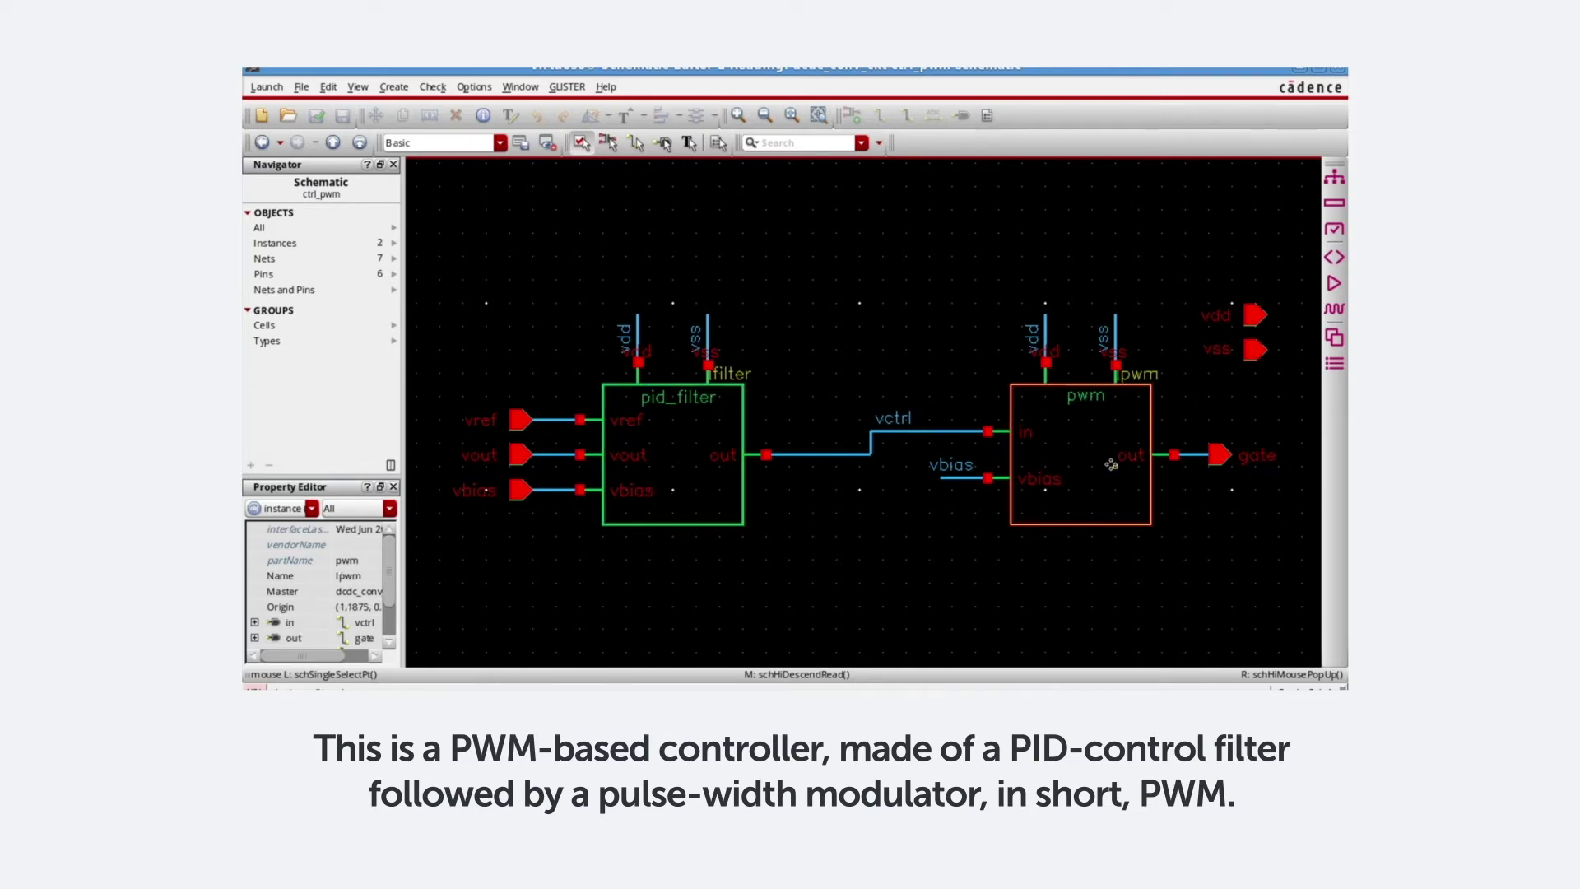
{"action": "left_click", "coordinate": [628, 455]}
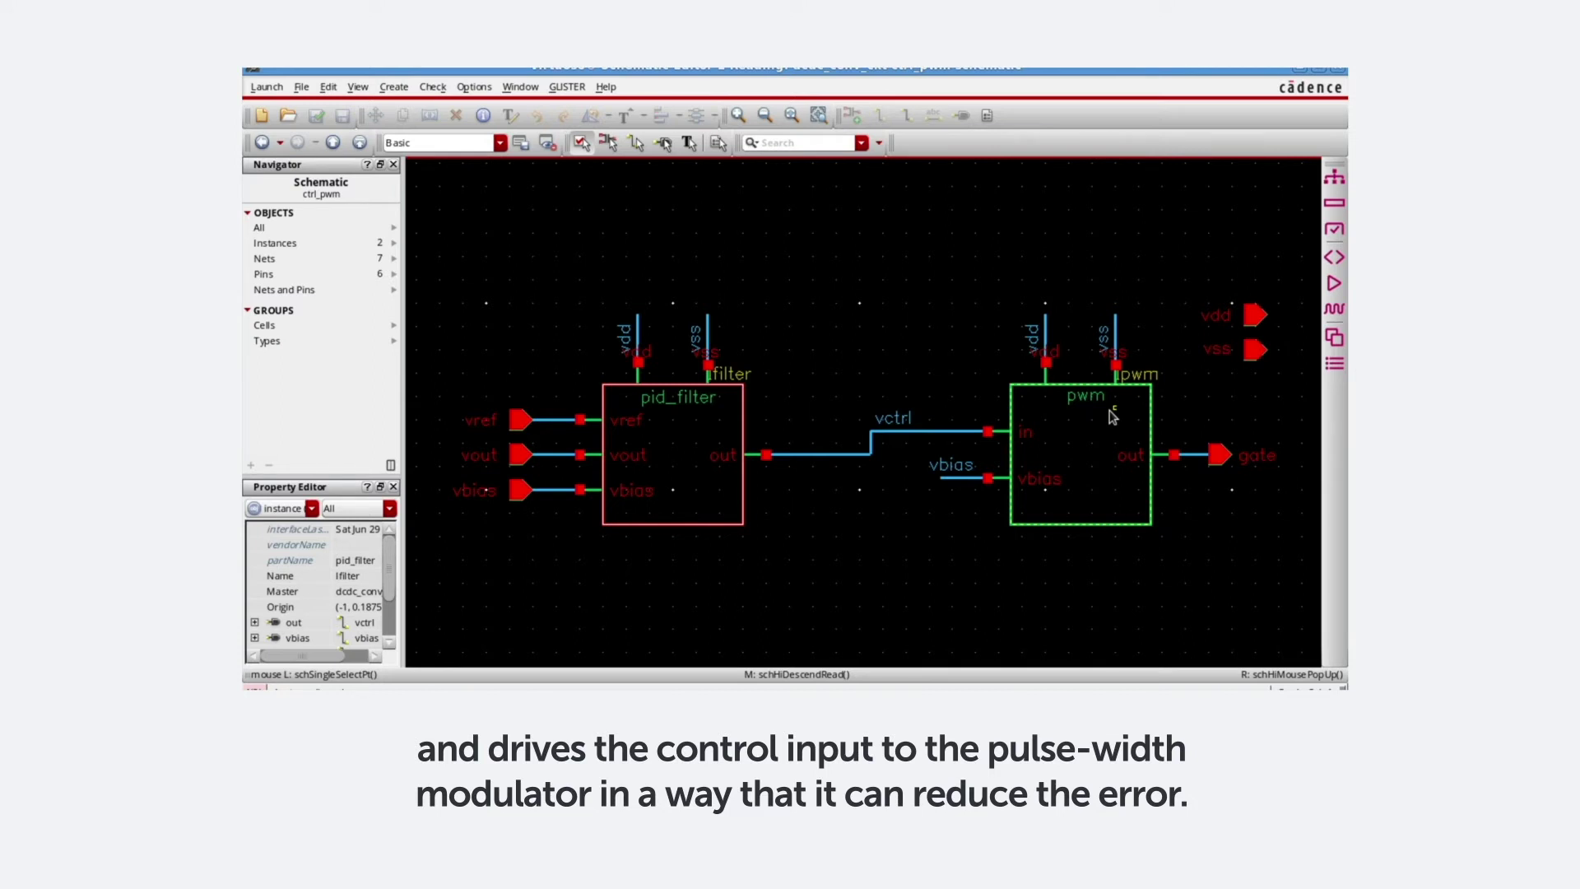
Inspect the pid_filter schematic and the opamp inside it, then return to the ctrl_pwm schematic.
{"action": "left_click", "coordinate": [703, 486]}
{"action": "key", "text": "Return"}
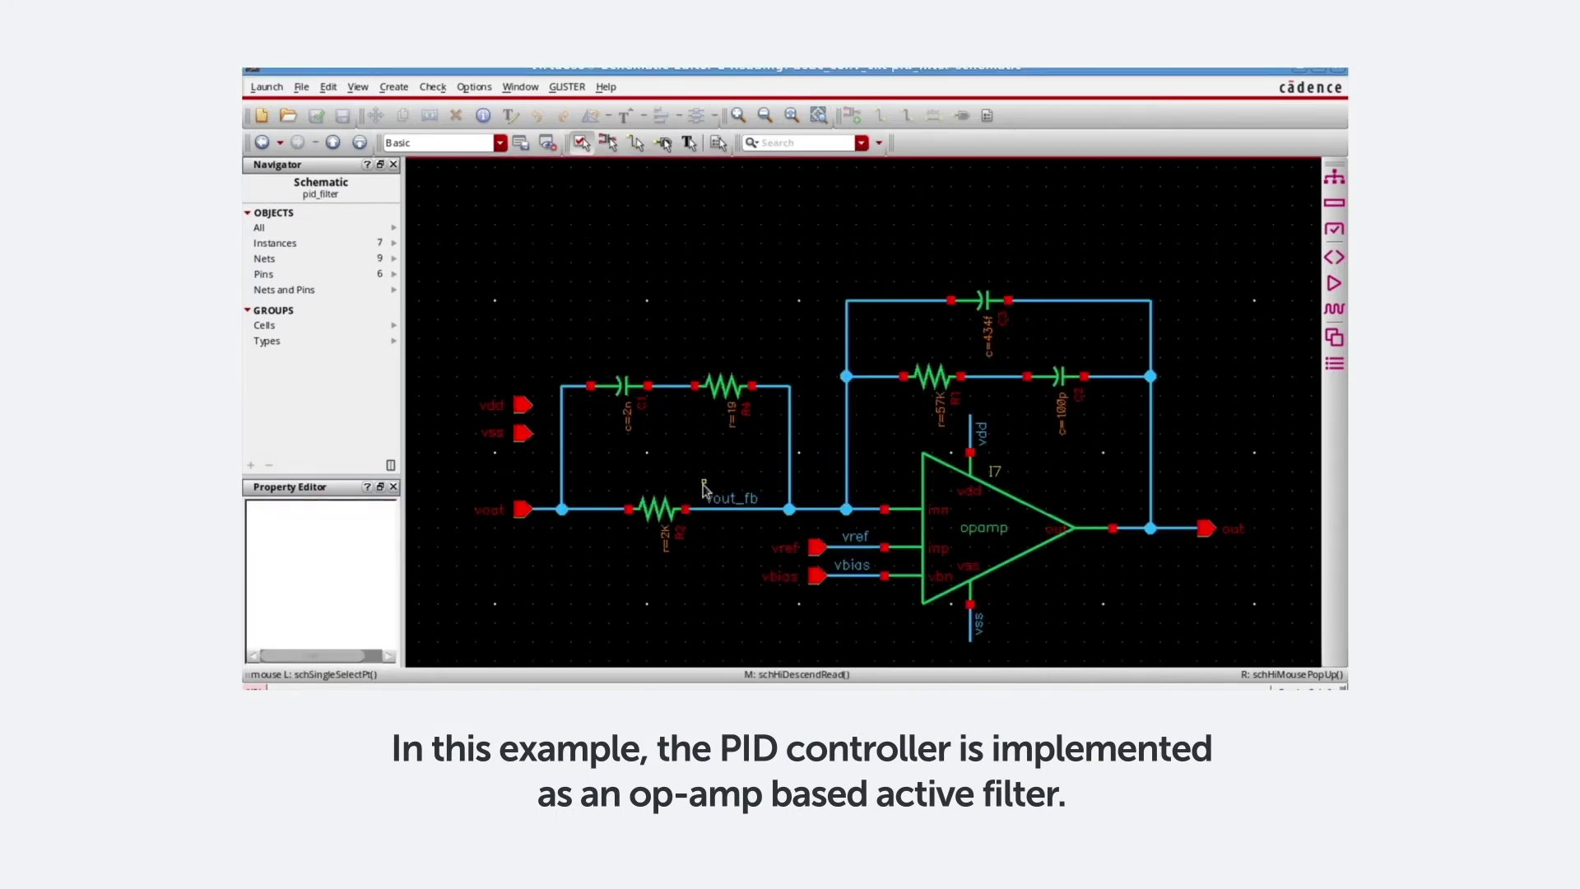
{"action": "middle_click", "coordinate": [1002, 536]}
{"action": "key", "text": "Return"}
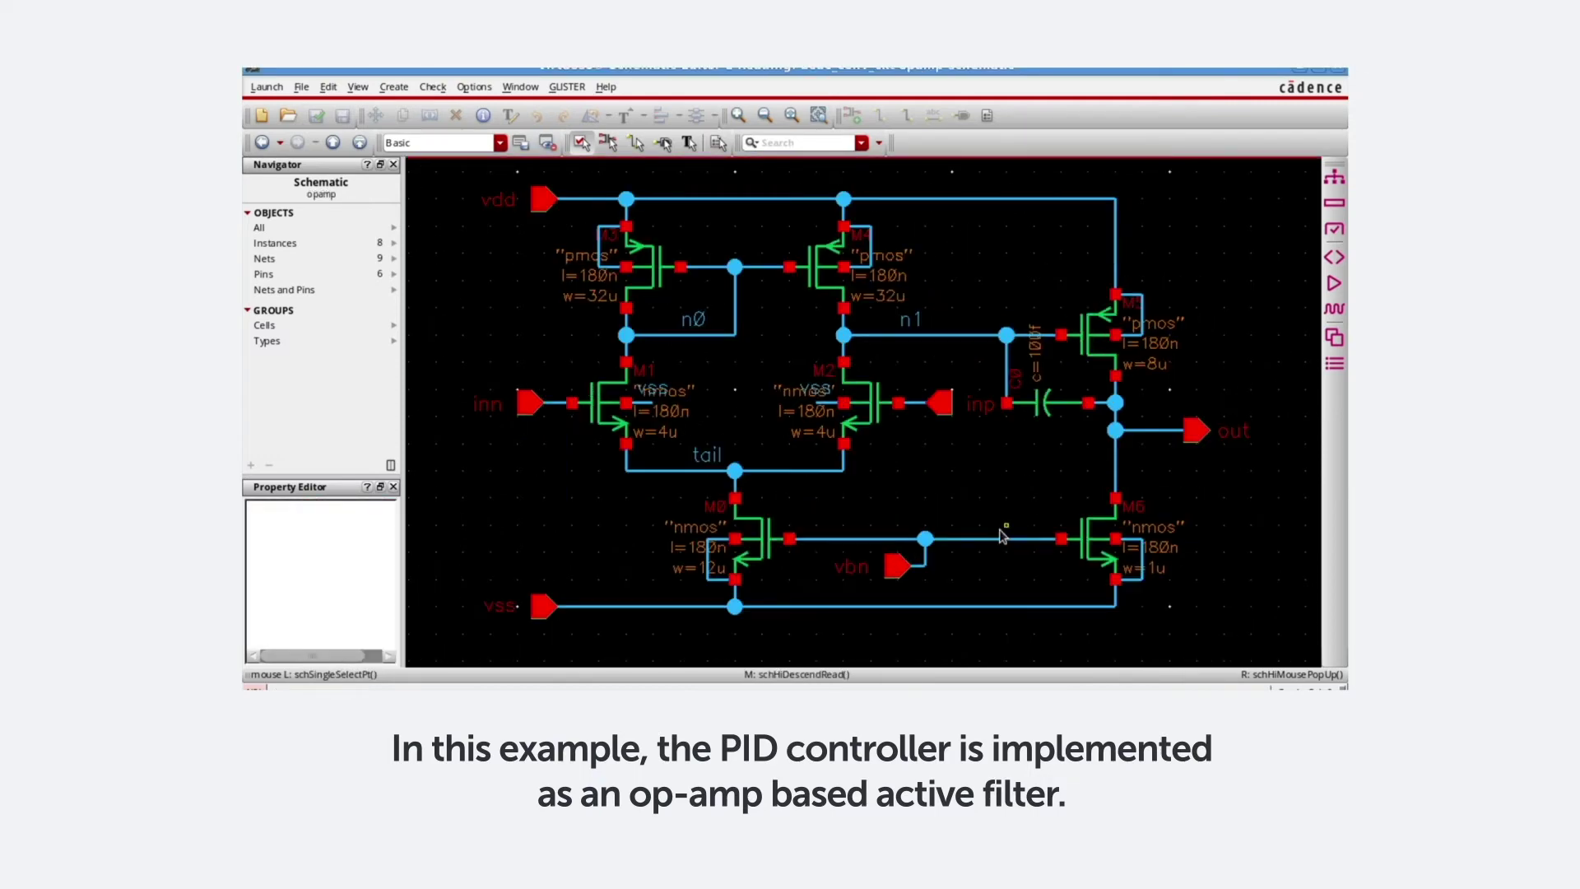
{"action": "key", "text": "b"}
{"action": "key", "text": "b"}
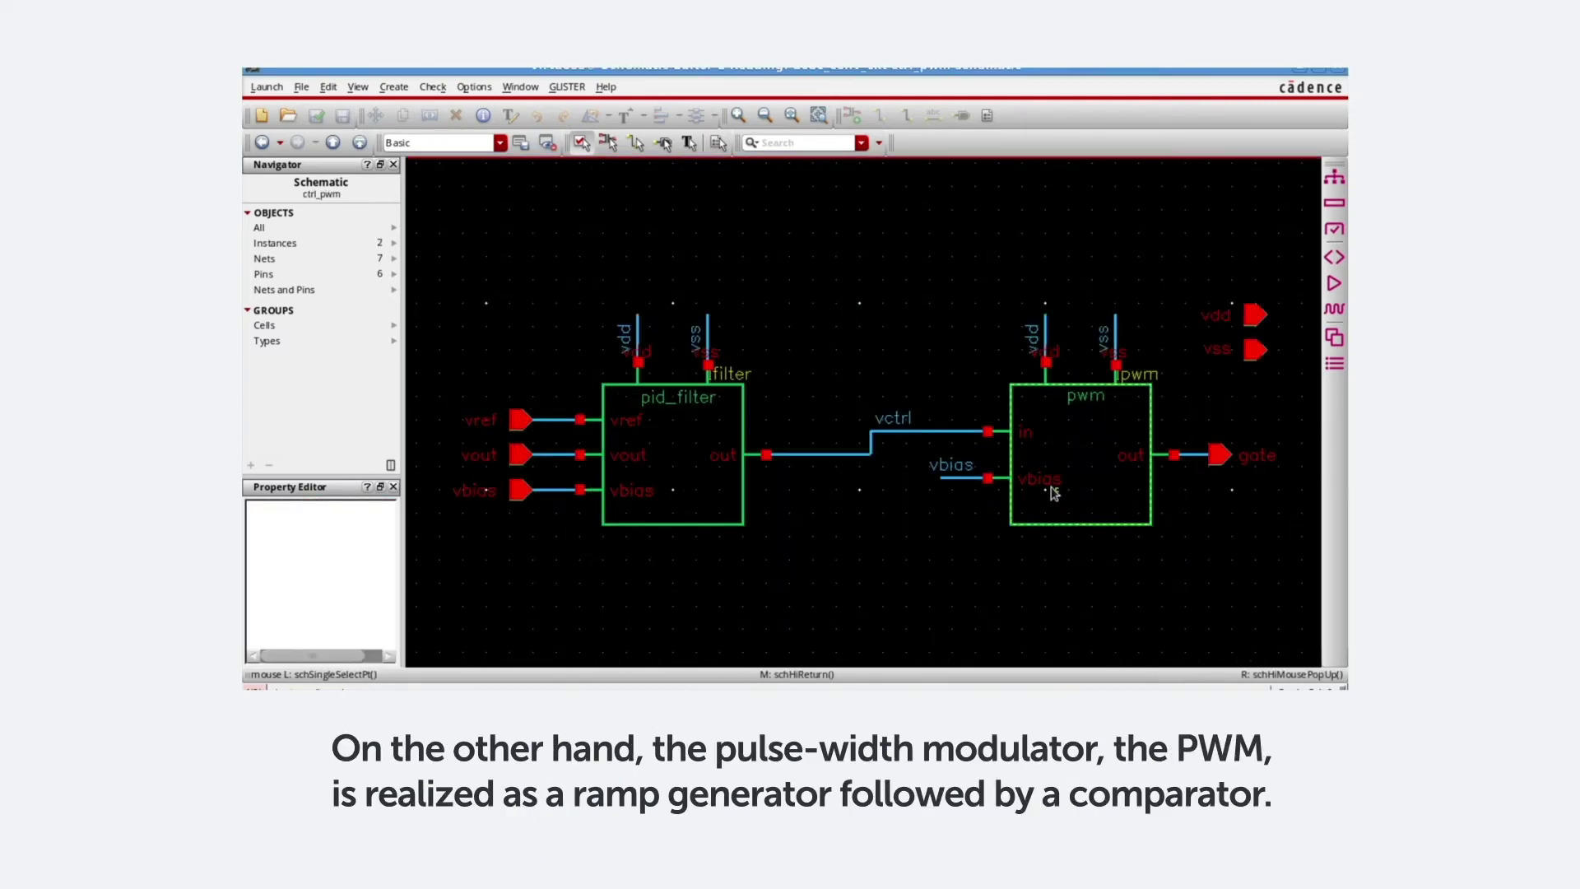
Descend into the schematic of the pwm block for editing in the current tab and select its ramp_gen instance.
{"action": "left_click", "coordinate": [1054, 492]}
{"action": "key", "text": "shift+e"}
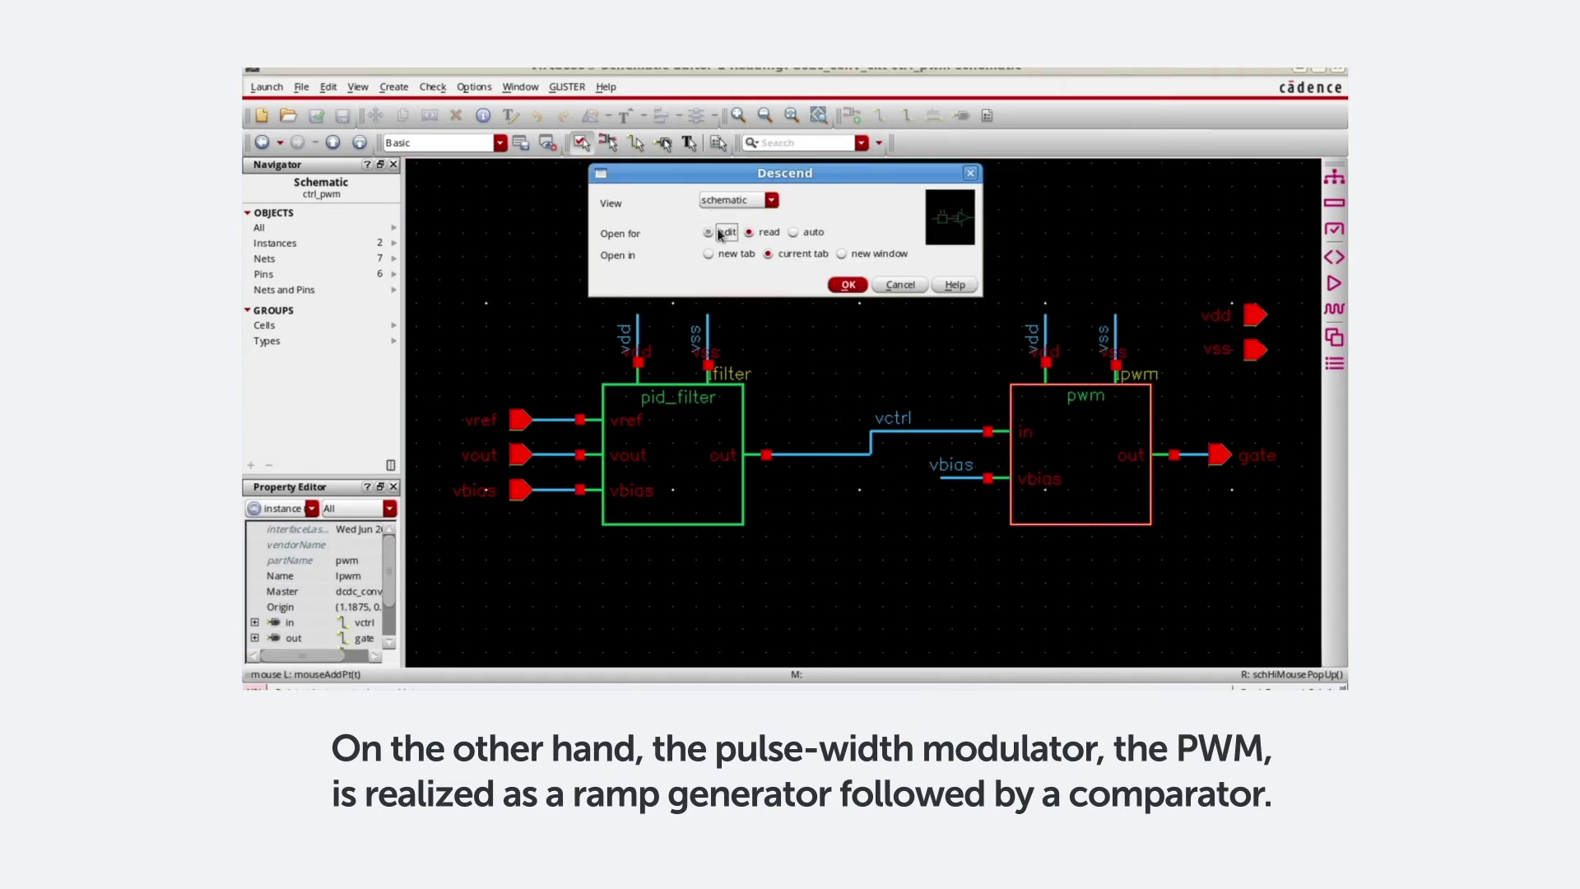
{"action": "left_click", "coordinate": [848, 285]}
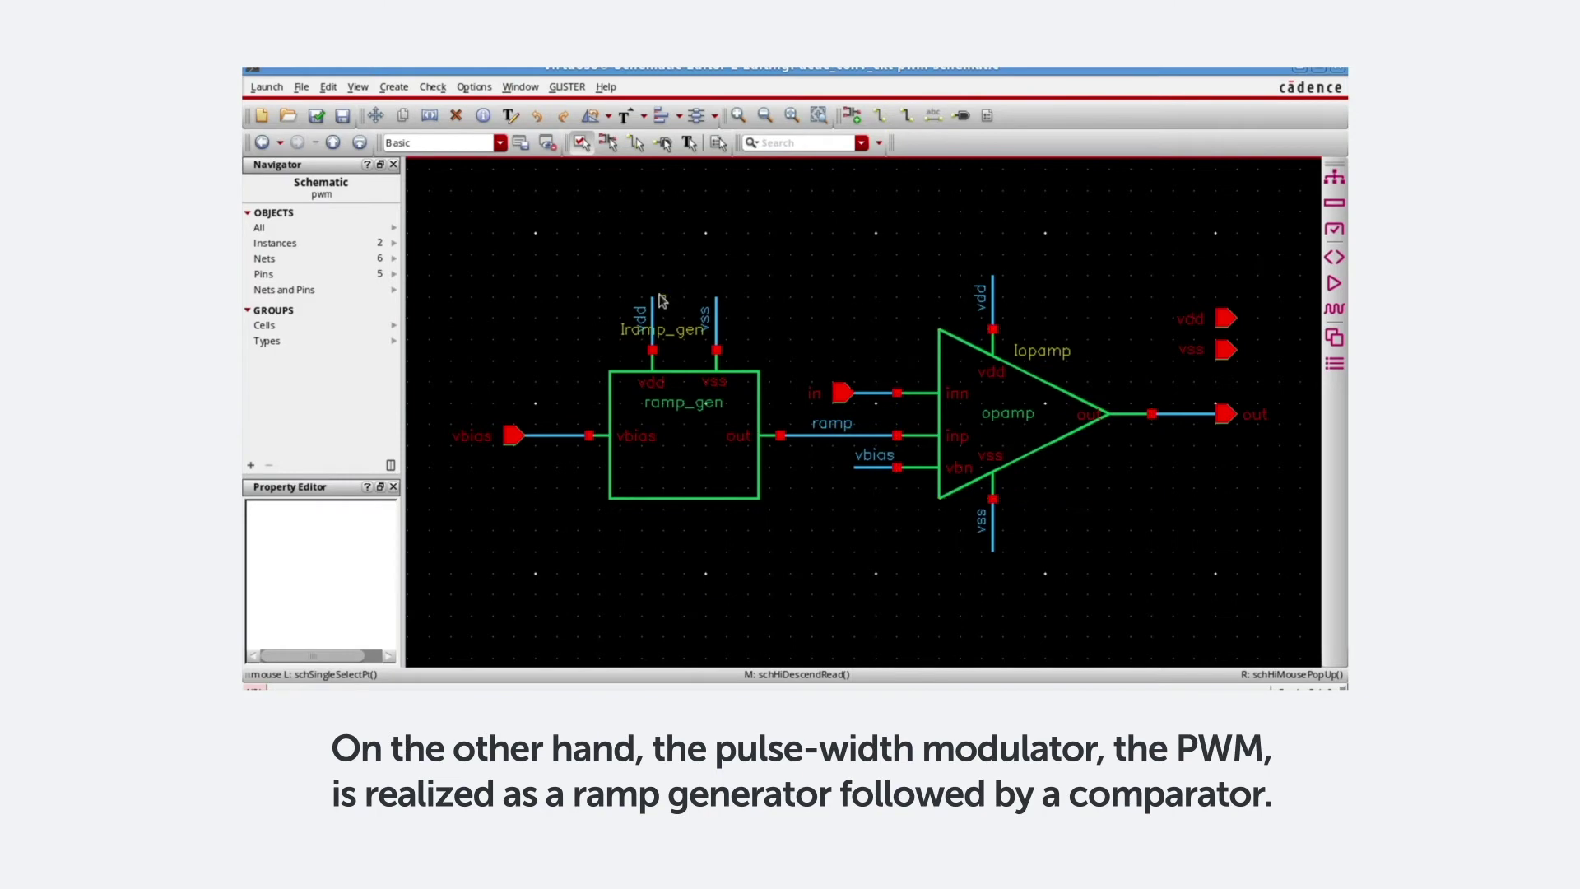
{"action": "left_click", "coordinate": [640, 430]}
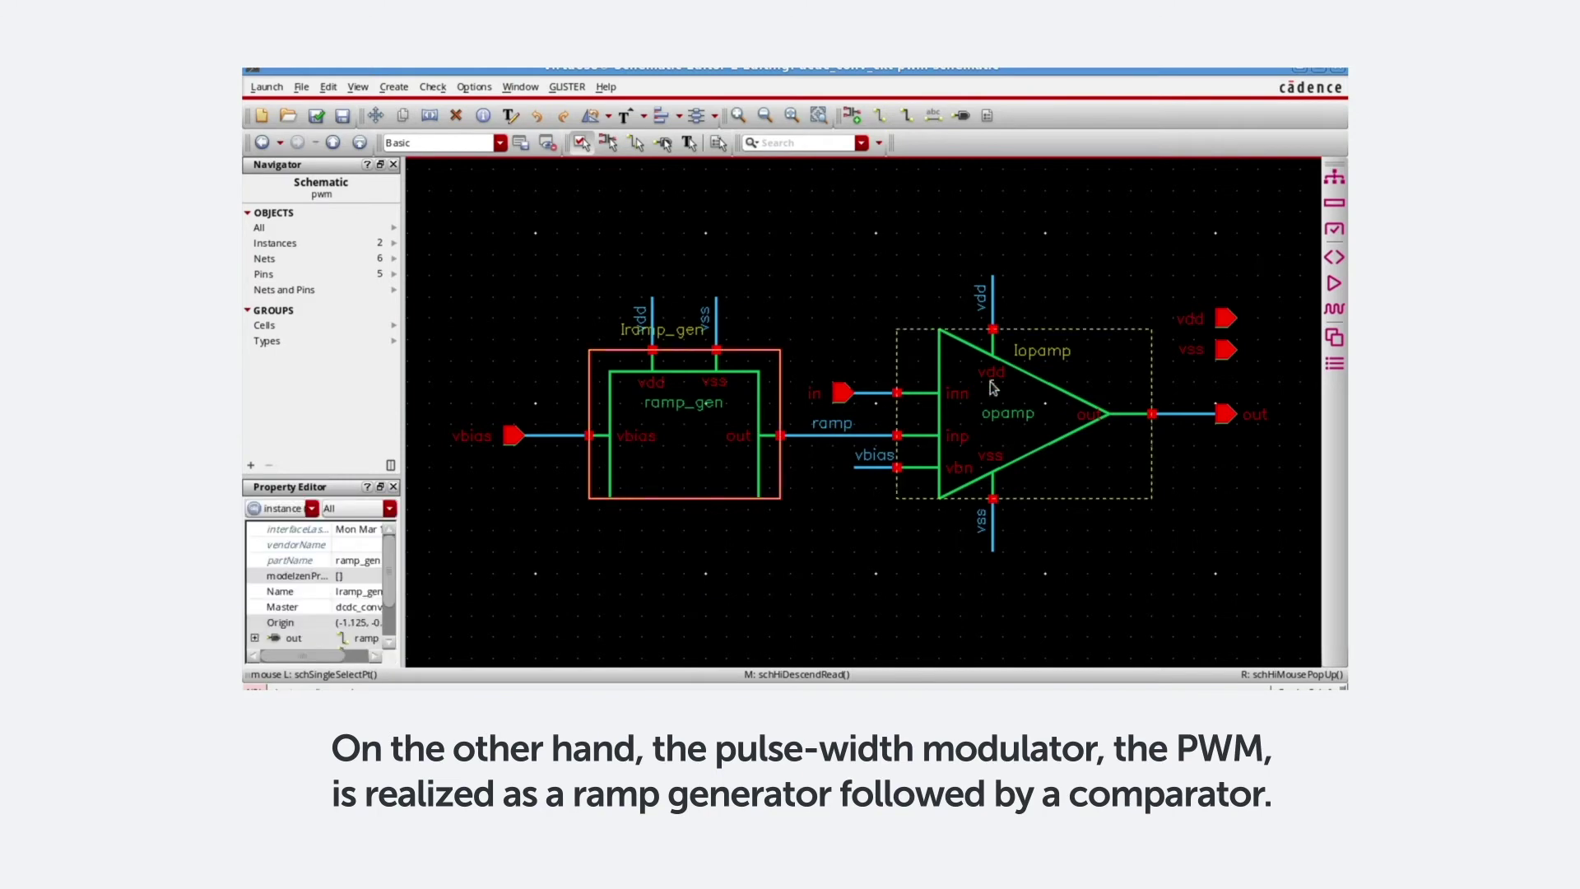
Inspect the ramp_gen schematic inside the pwm block, return to the pwm schematic and examine its in pin.
{"action": "middle_click", "coordinate": [739, 436]}
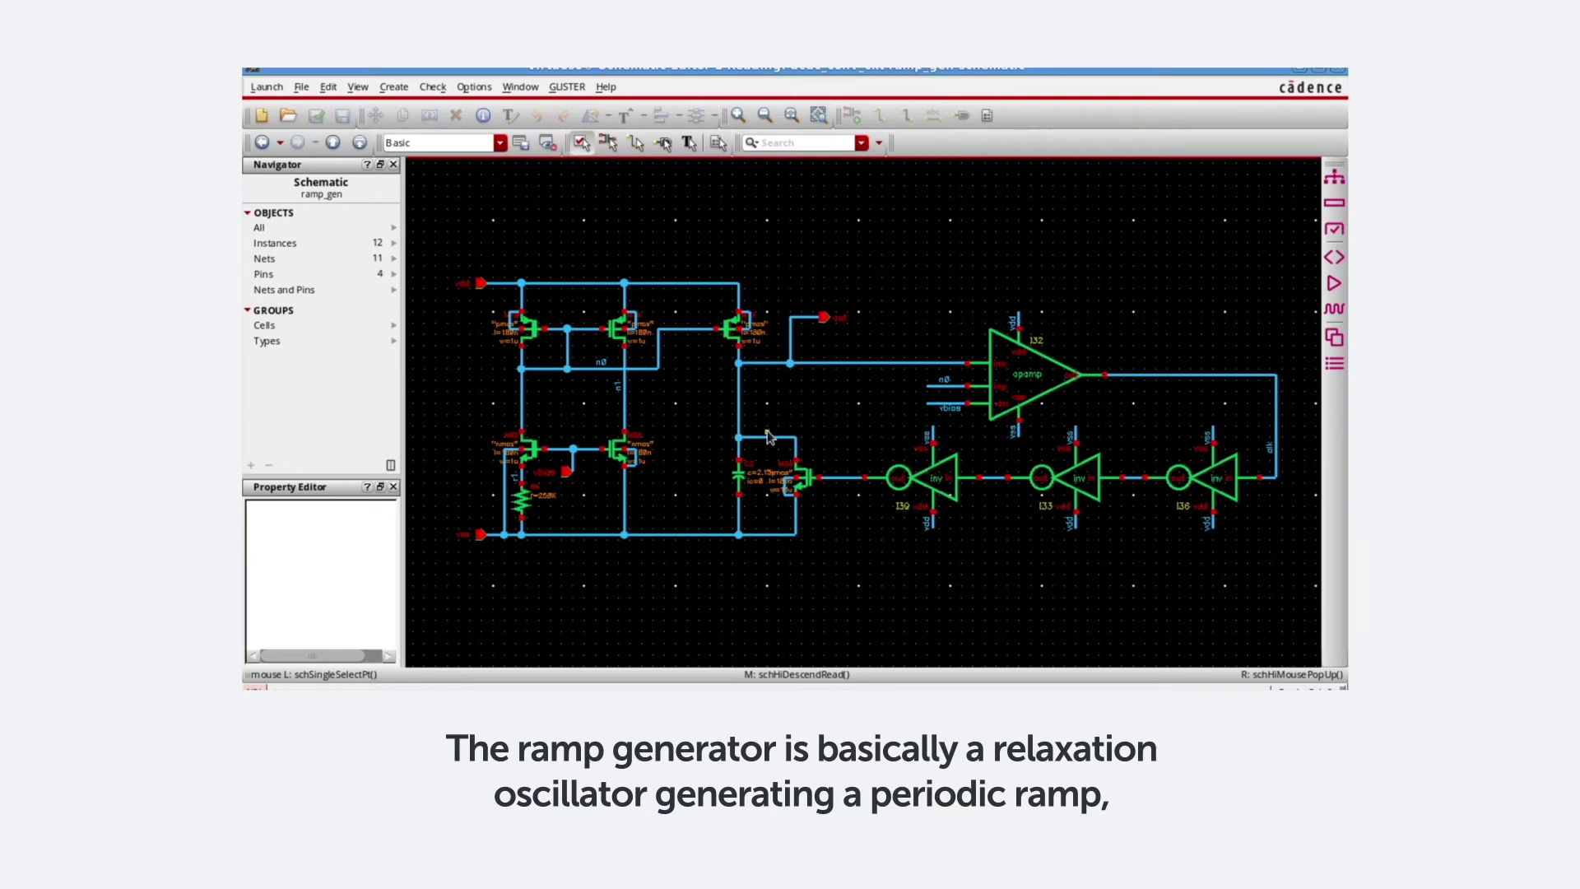
{"action": "middle_click", "coordinate": [769, 436]}
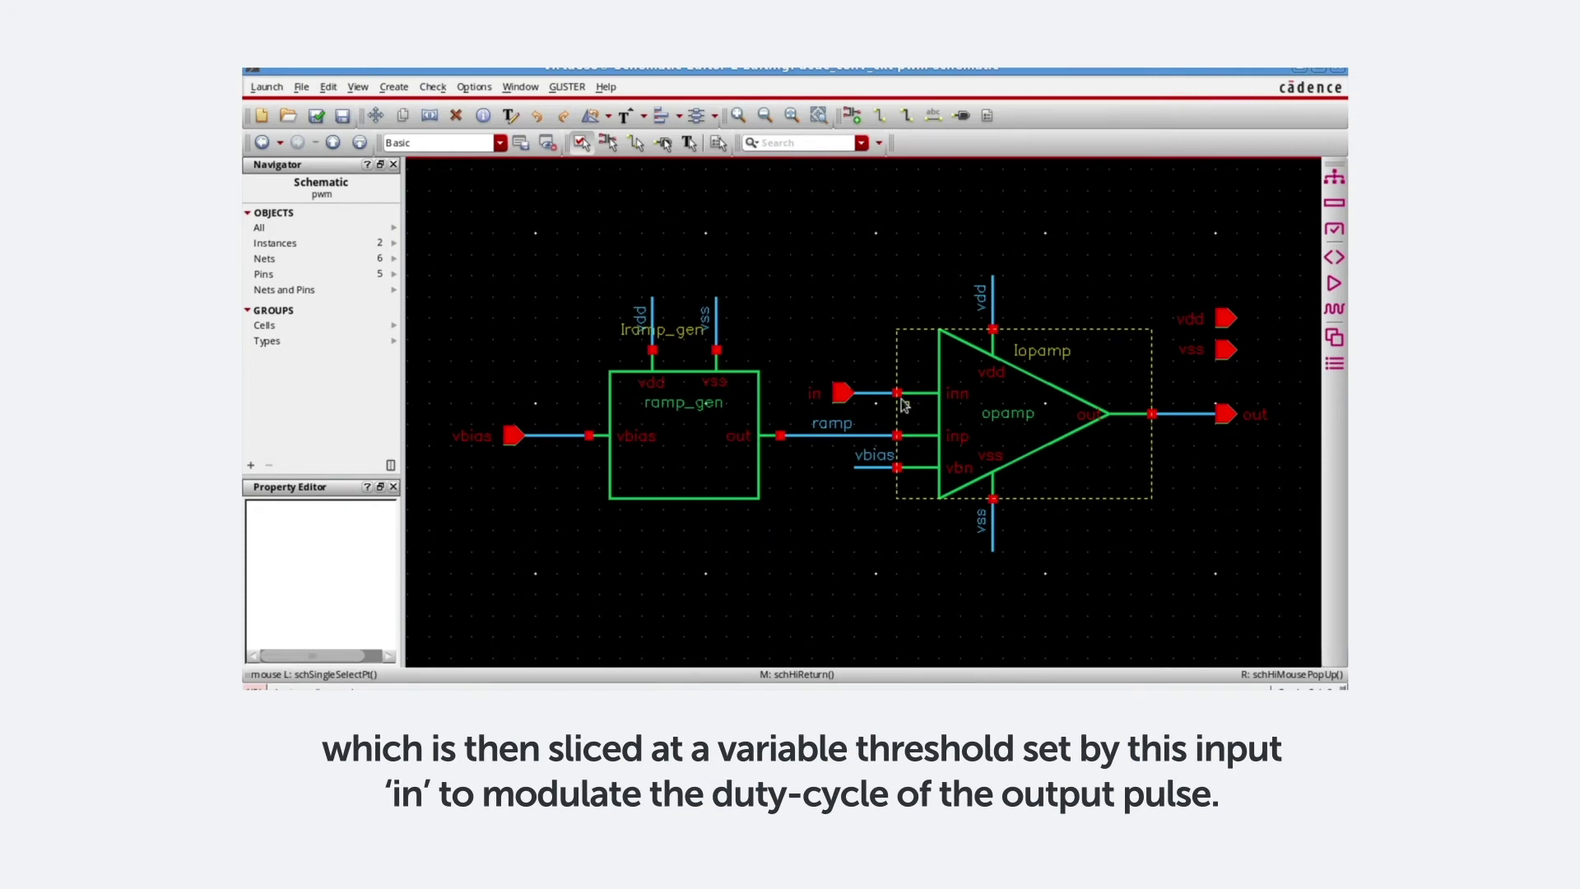
{"action": "left_click", "coordinate": [843, 390]}
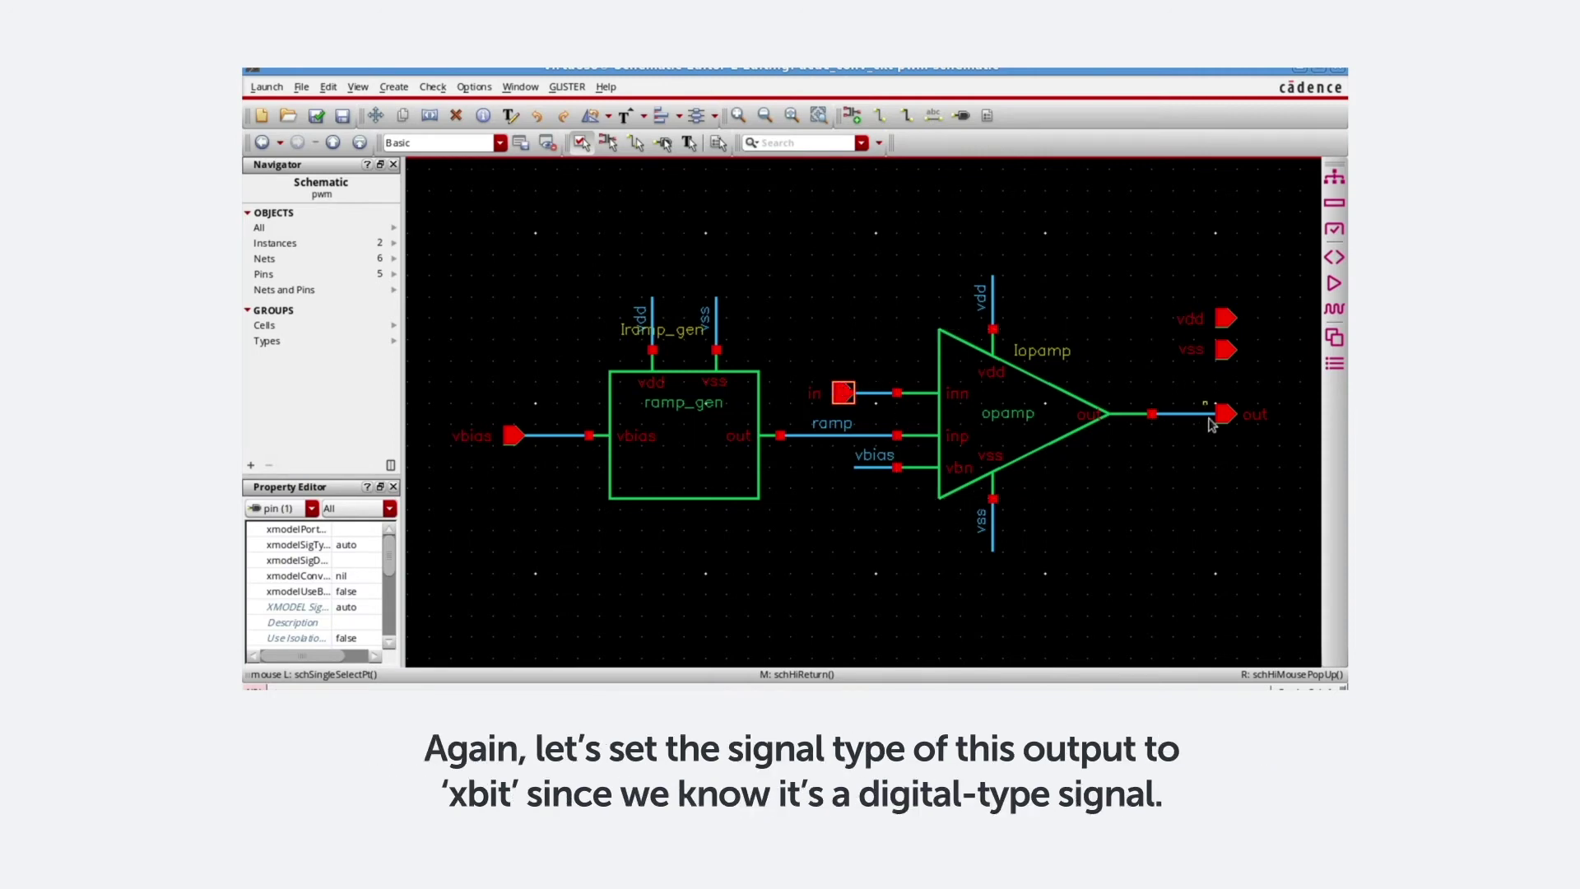
Set the XMODEL signal type of the pwm schematic's out pin to xbit.
{"action": "left_click", "coordinate": [1211, 475]}
{"action": "left_click", "coordinate": [1232, 415]}
{"action": "key", "text": "q"}
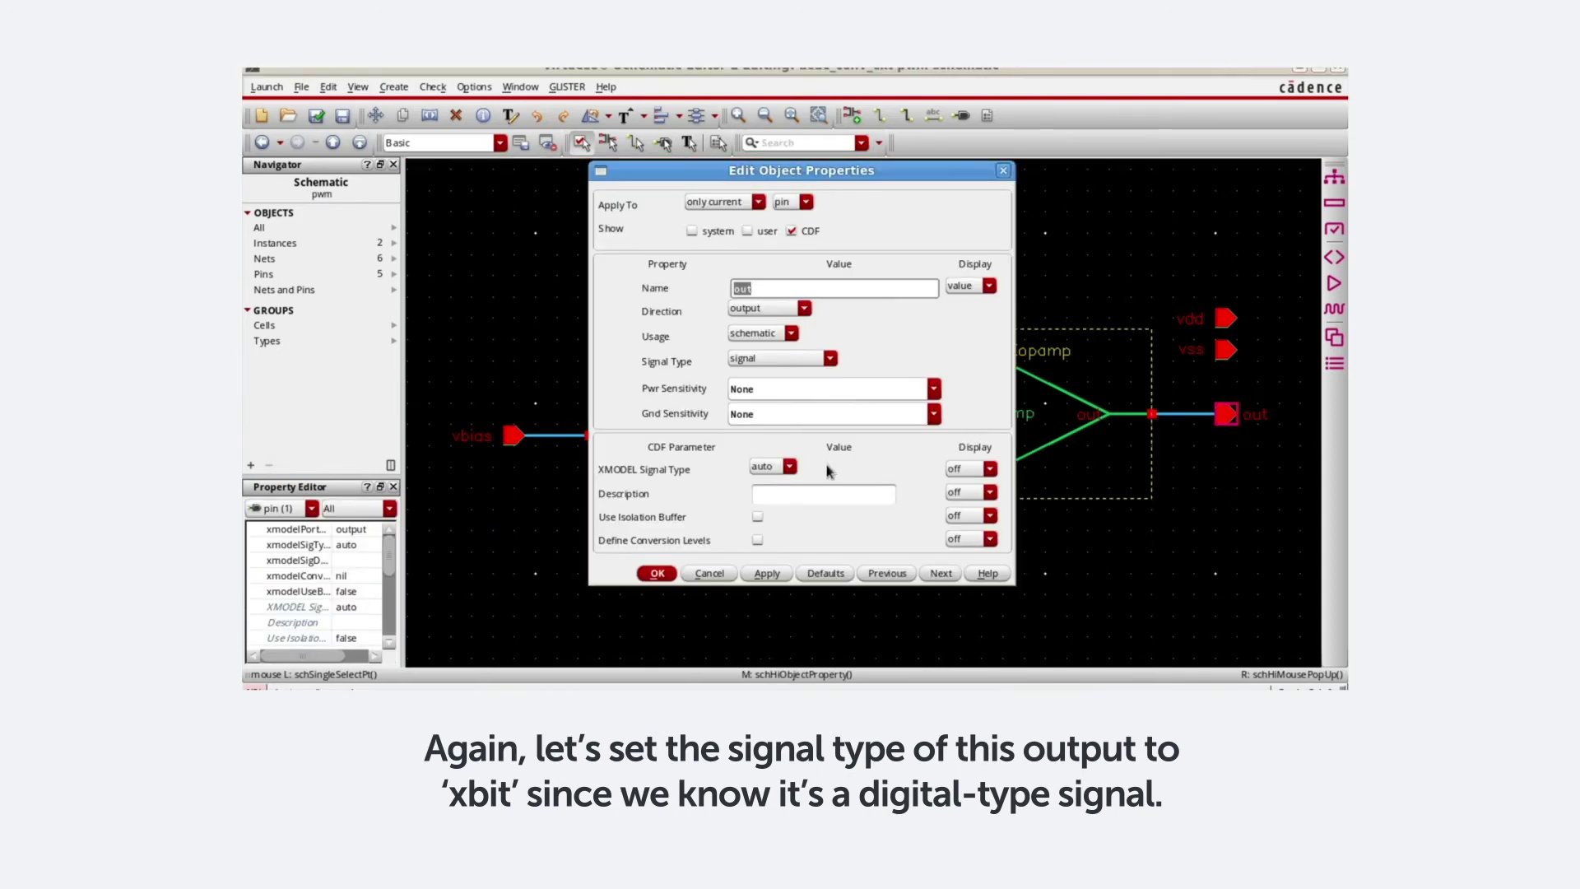
{"action": "left_click", "coordinate": [787, 469]}
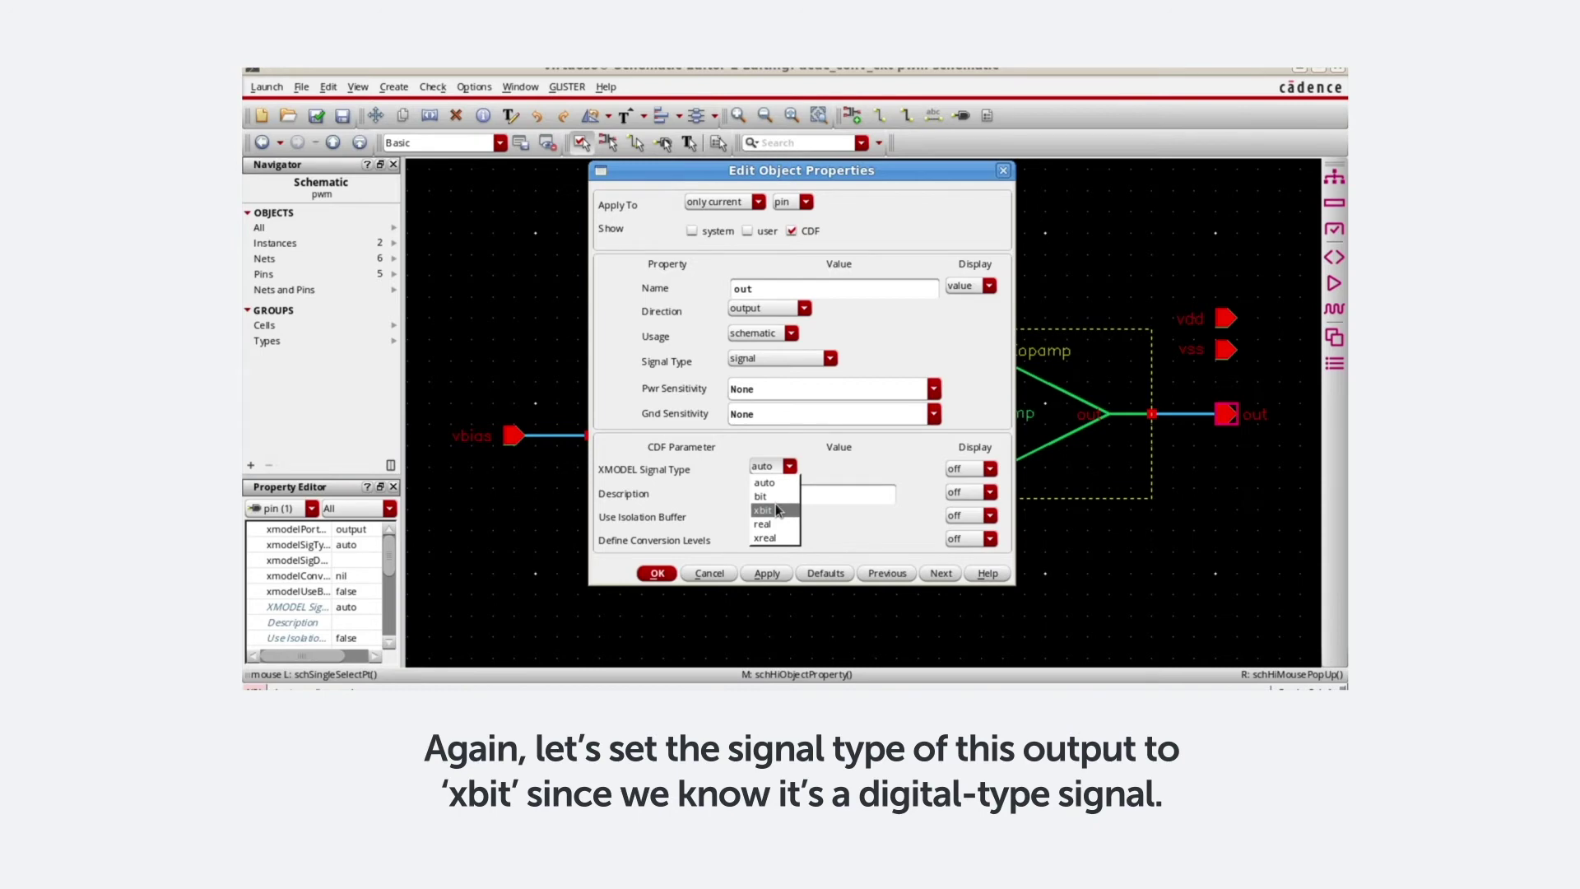
{"action": "left_click", "coordinate": [778, 511]}
Define conversion levels for the out pin, with vdd as the level for logic 1 and vss for logic 0.
{"action": "left_click", "coordinate": [757, 540]}
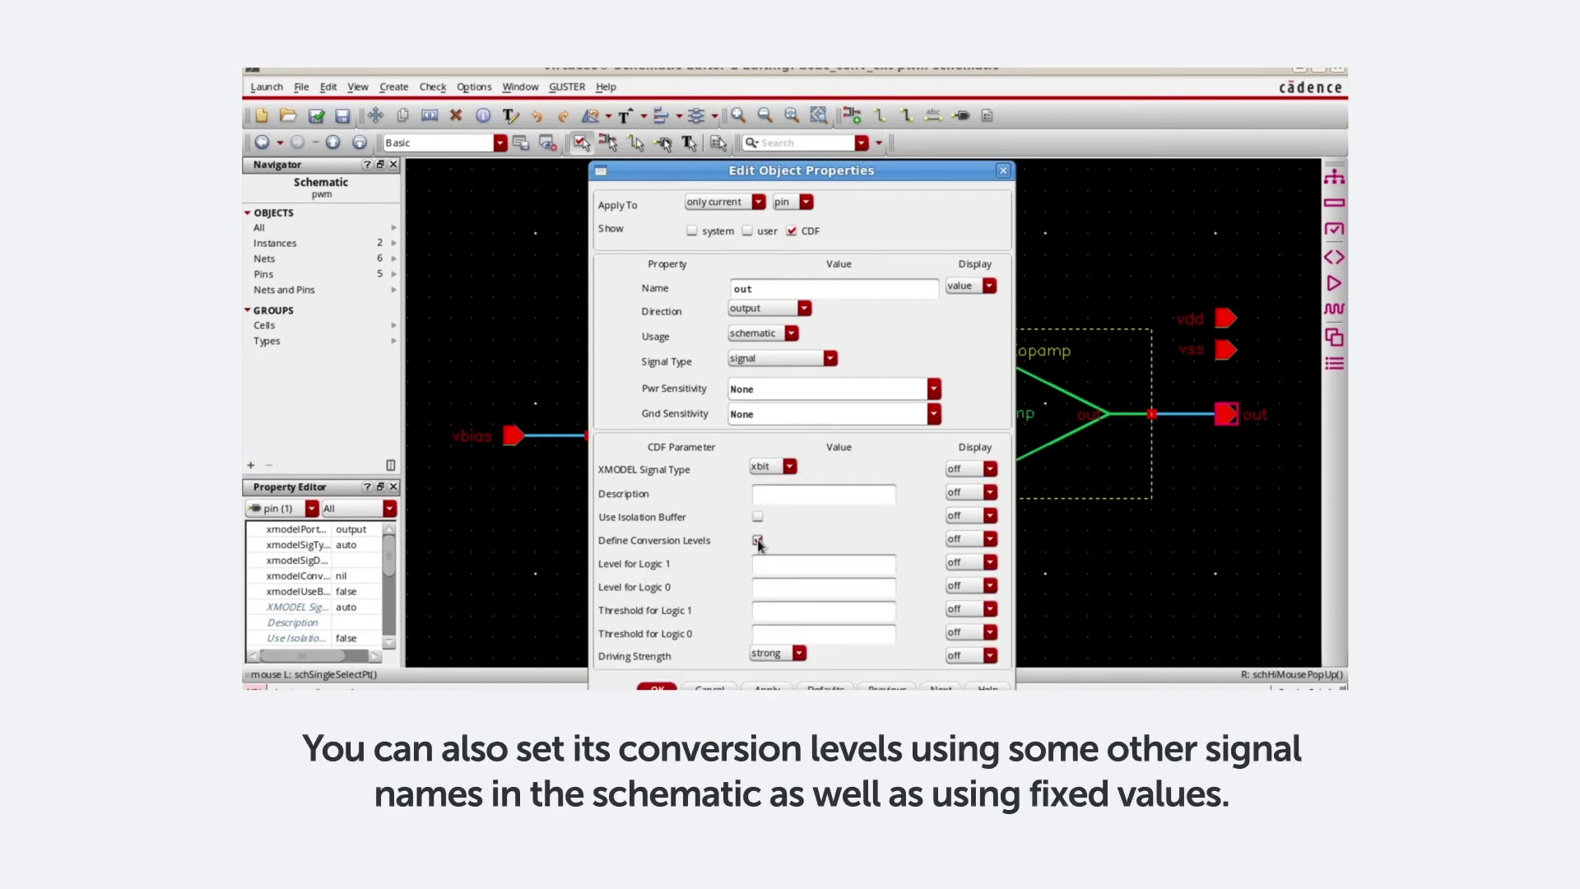
{"action": "left_click", "coordinate": [813, 567]}
{"action": "type", "text": "vdd"}
{"action": "left_click", "coordinate": [804, 590]}
{"action": "type", "text": "vss"}
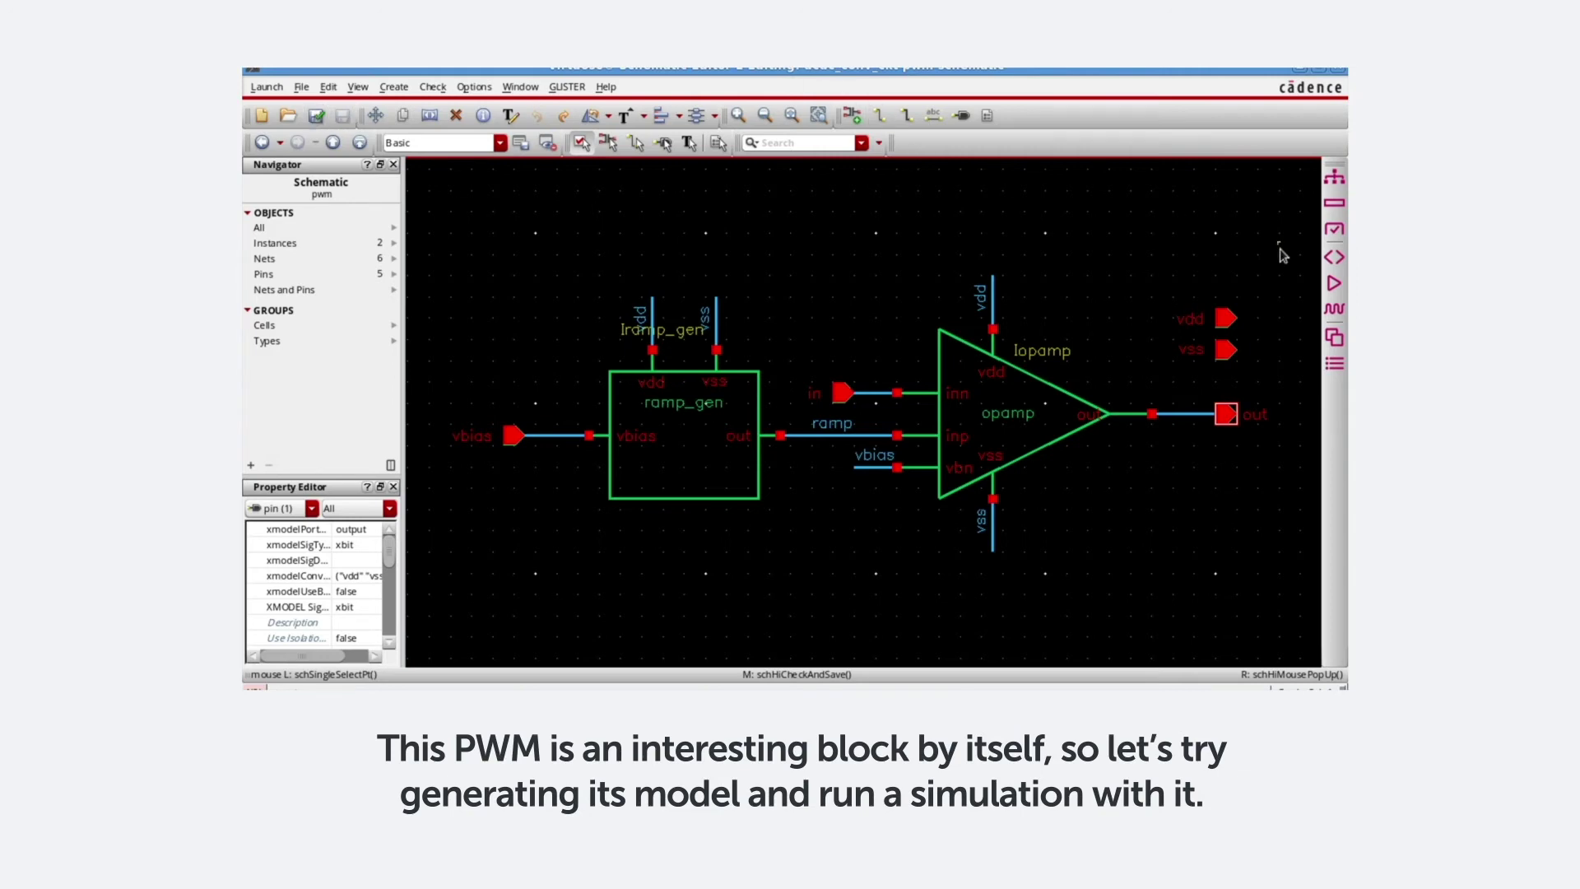
Generate the pwm block's model with MODELZEN, then open the tb_pwm testbench schematic and check its in and out nets.
{"action": "left_click", "coordinate": [1339, 339]}
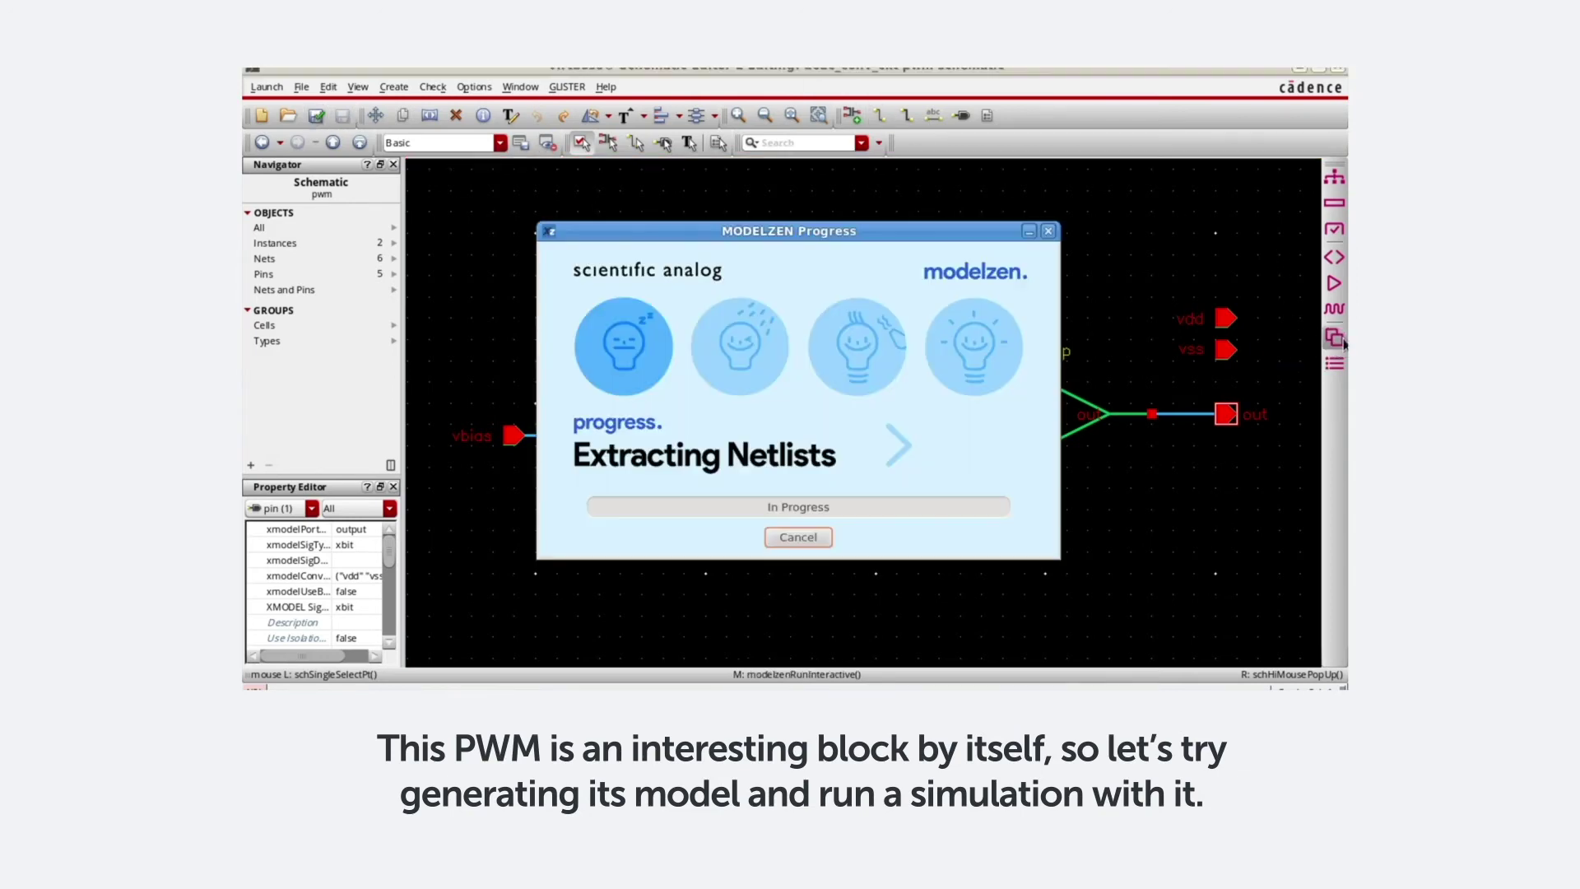
{"action": "left_click", "coordinate": [1012, 605]}
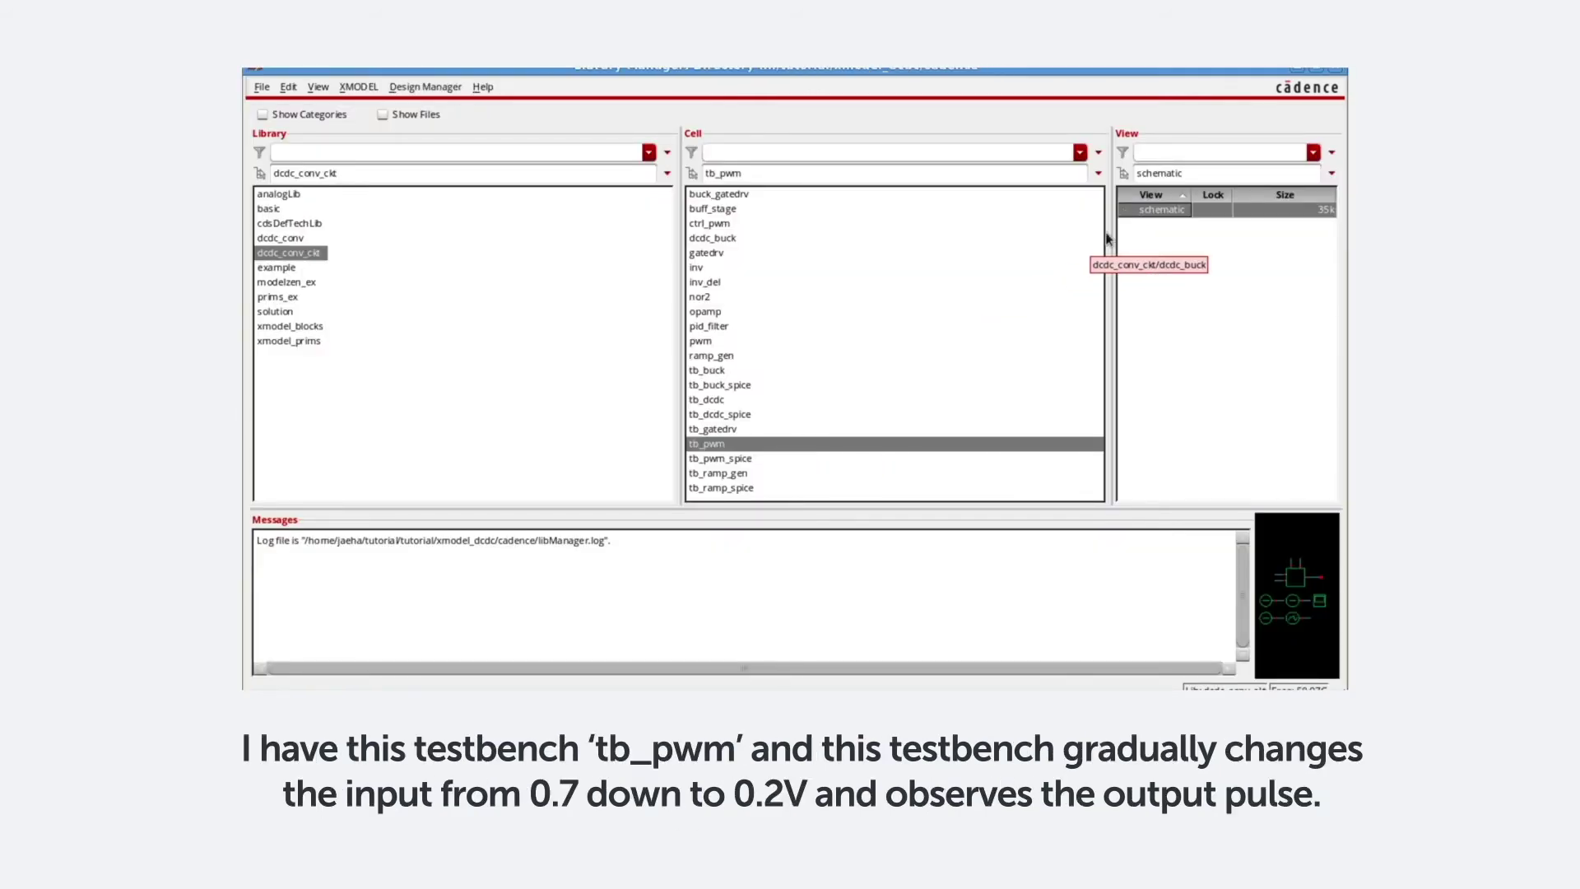
{"action": "double_click", "coordinate": [1144, 211]}
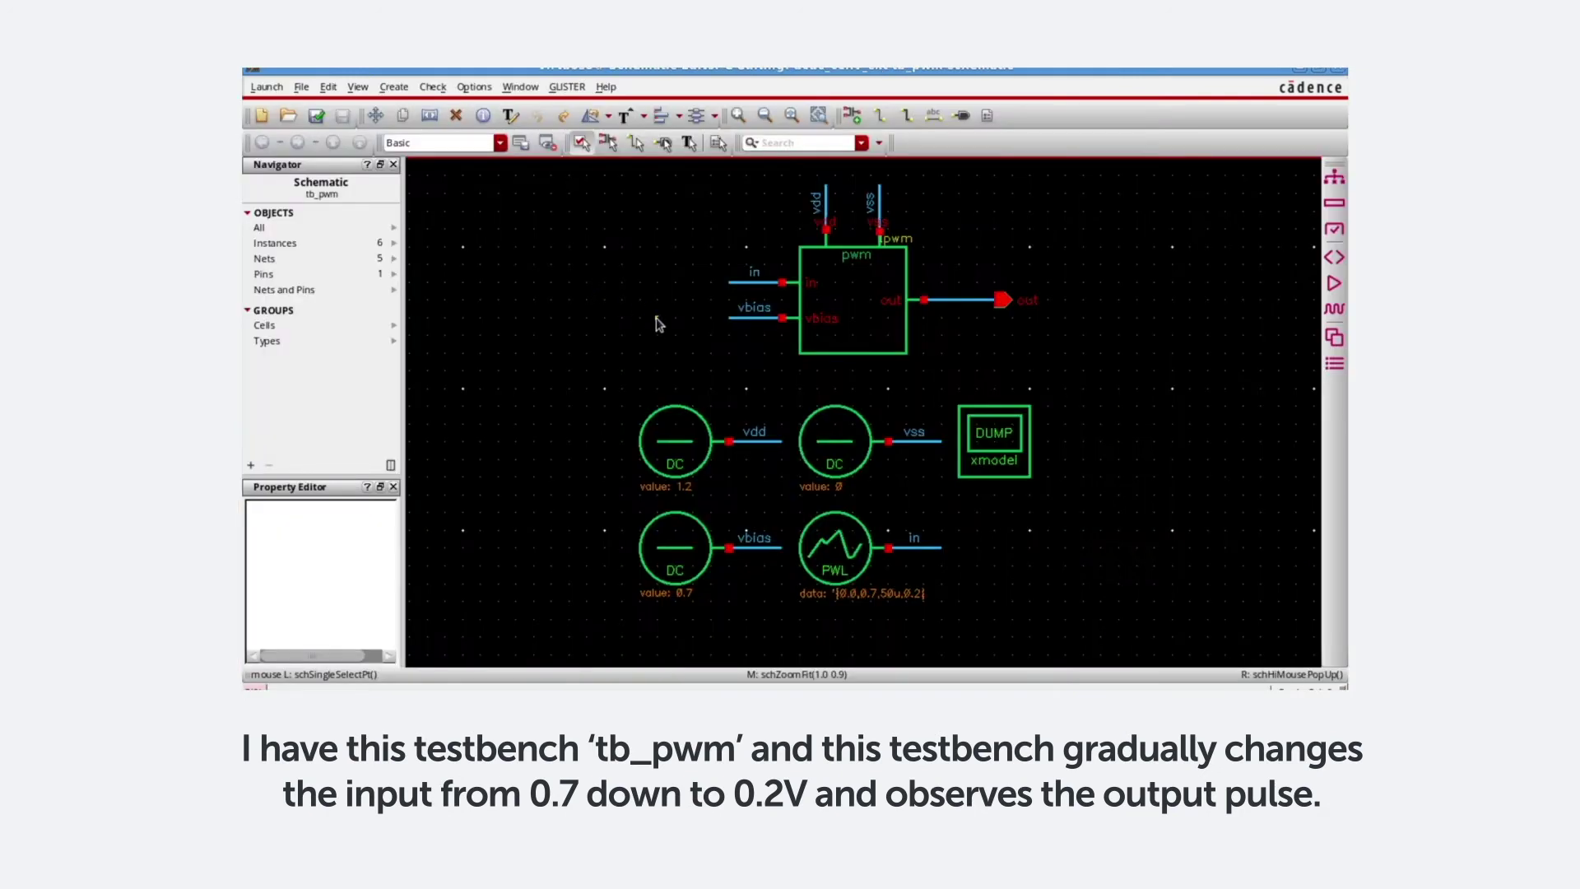
{"action": "left_click", "coordinate": [753, 282]}
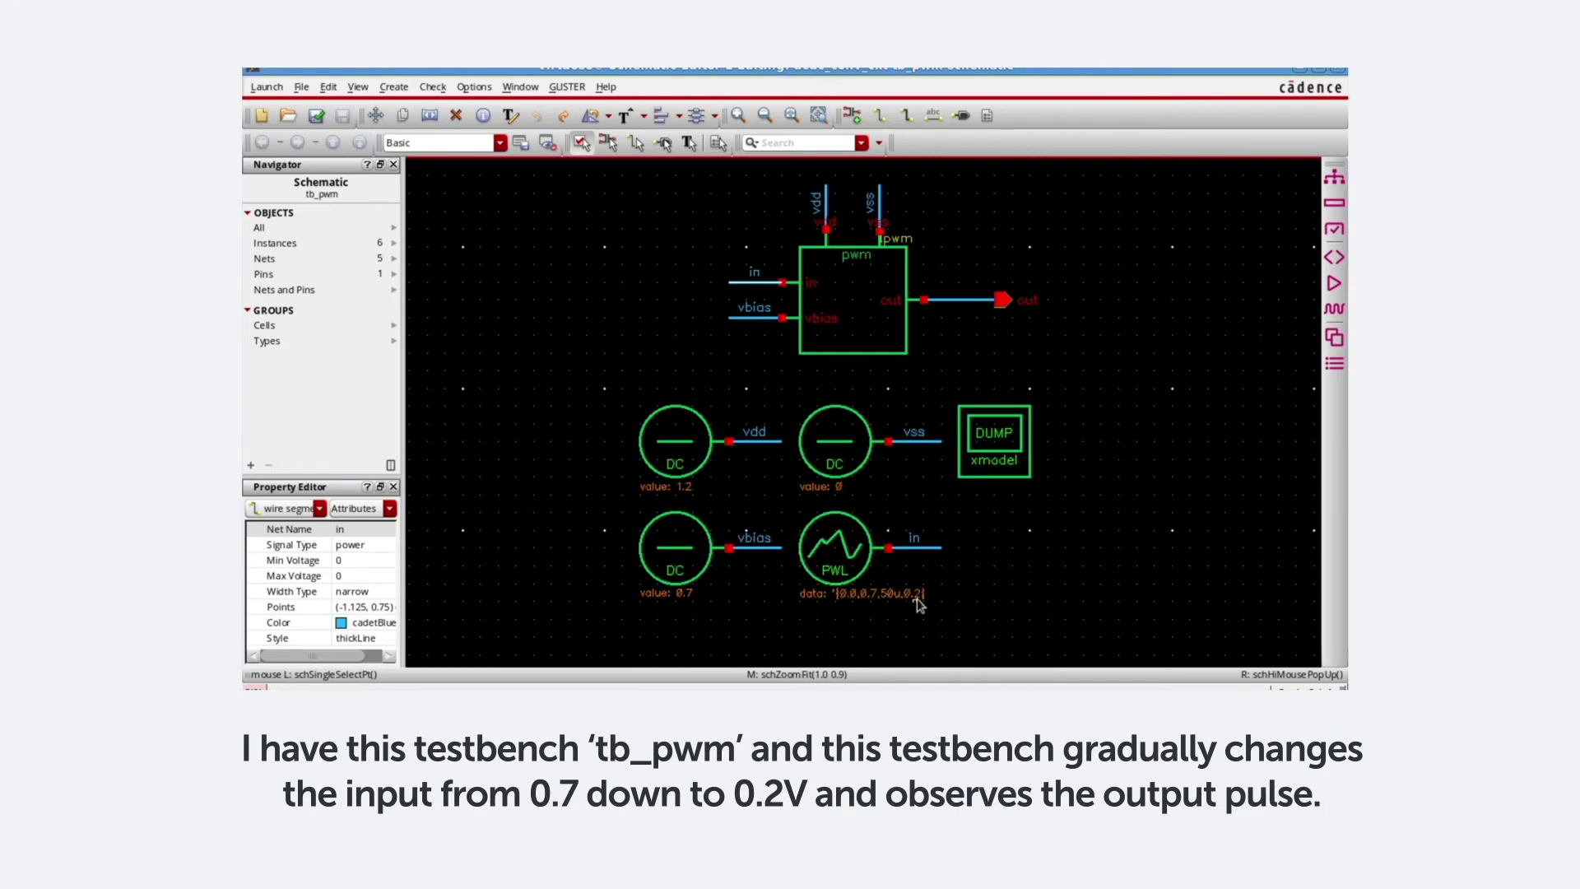
{"action": "left_click", "coordinate": [968, 299]}
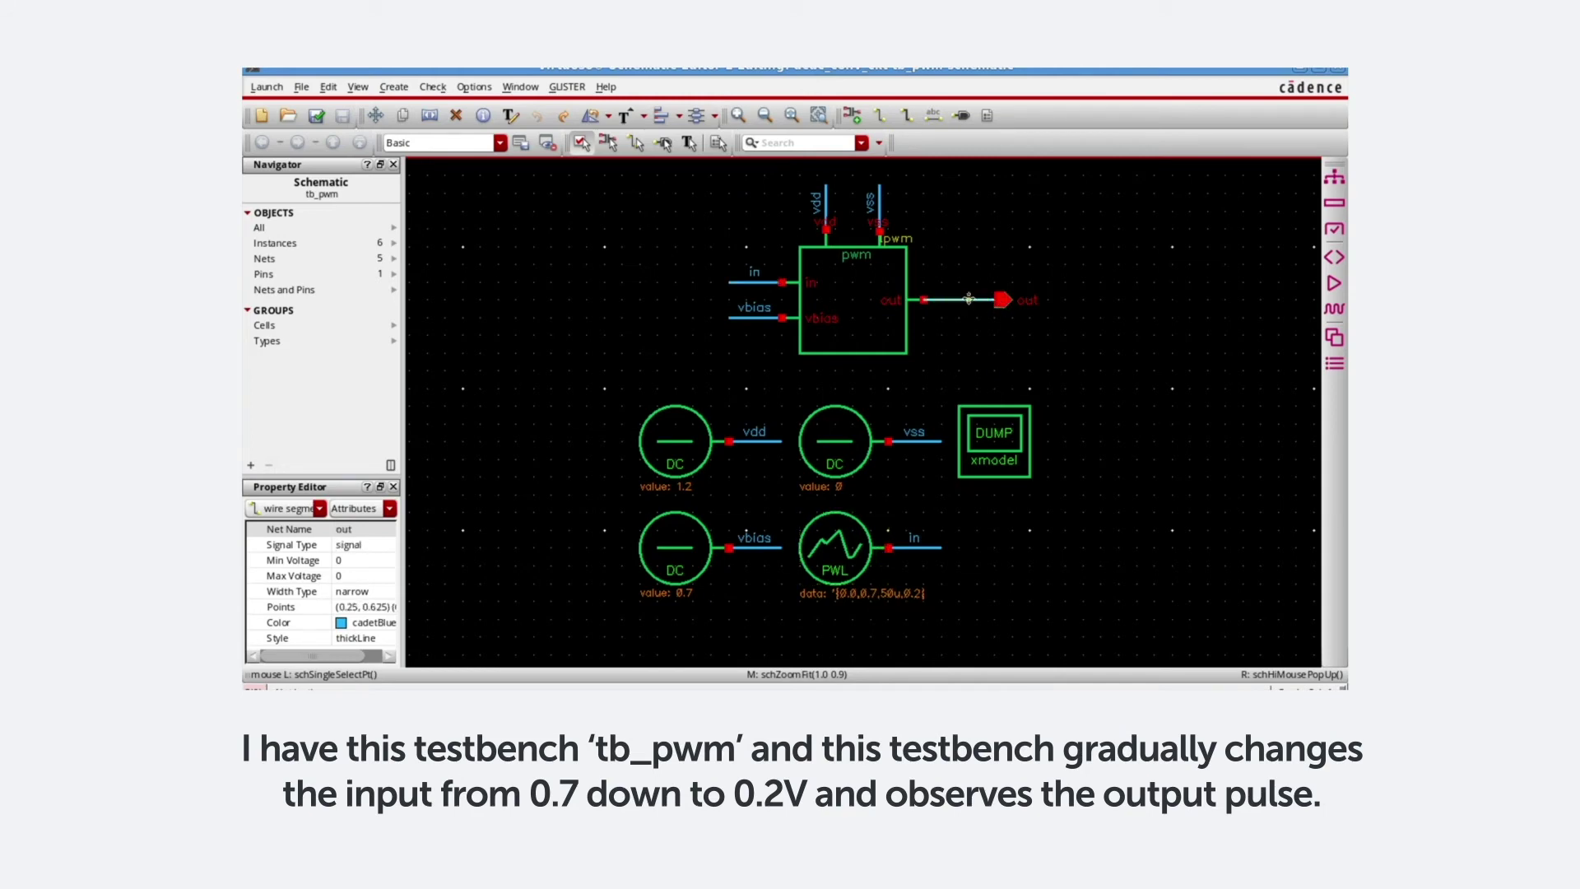
Generate the netlist for the tb_pwm testbench and run its XMODEL simulation with ncverilog.
{"action": "left_click", "coordinate": [1334, 228]}
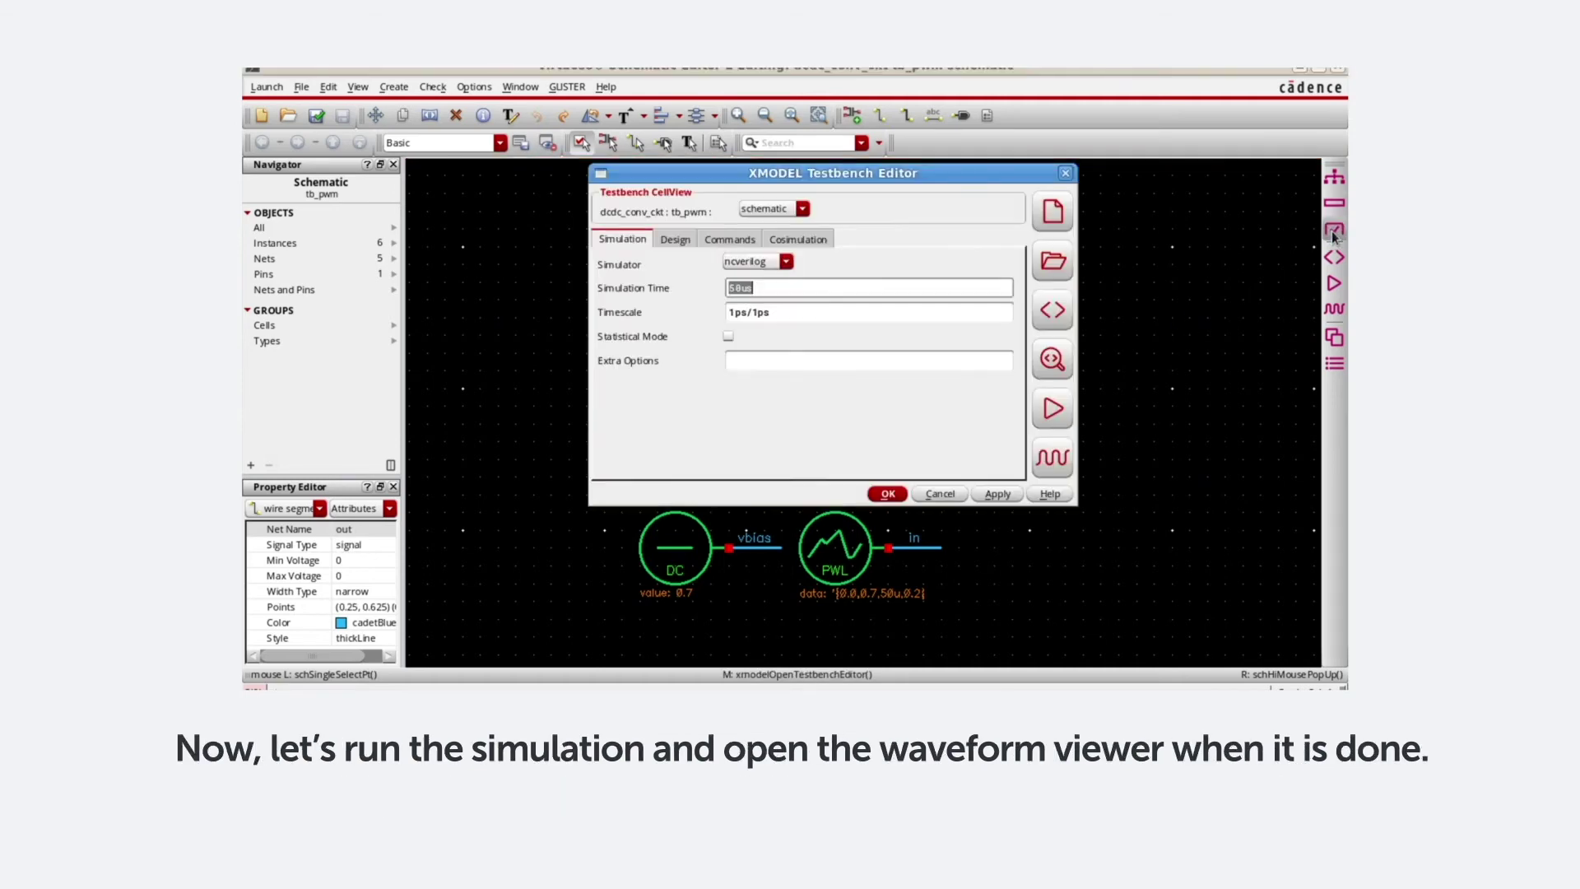
{"action": "left_click", "coordinate": [1053, 310]}
{"action": "left_click", "coordinate": [1052, 408]}
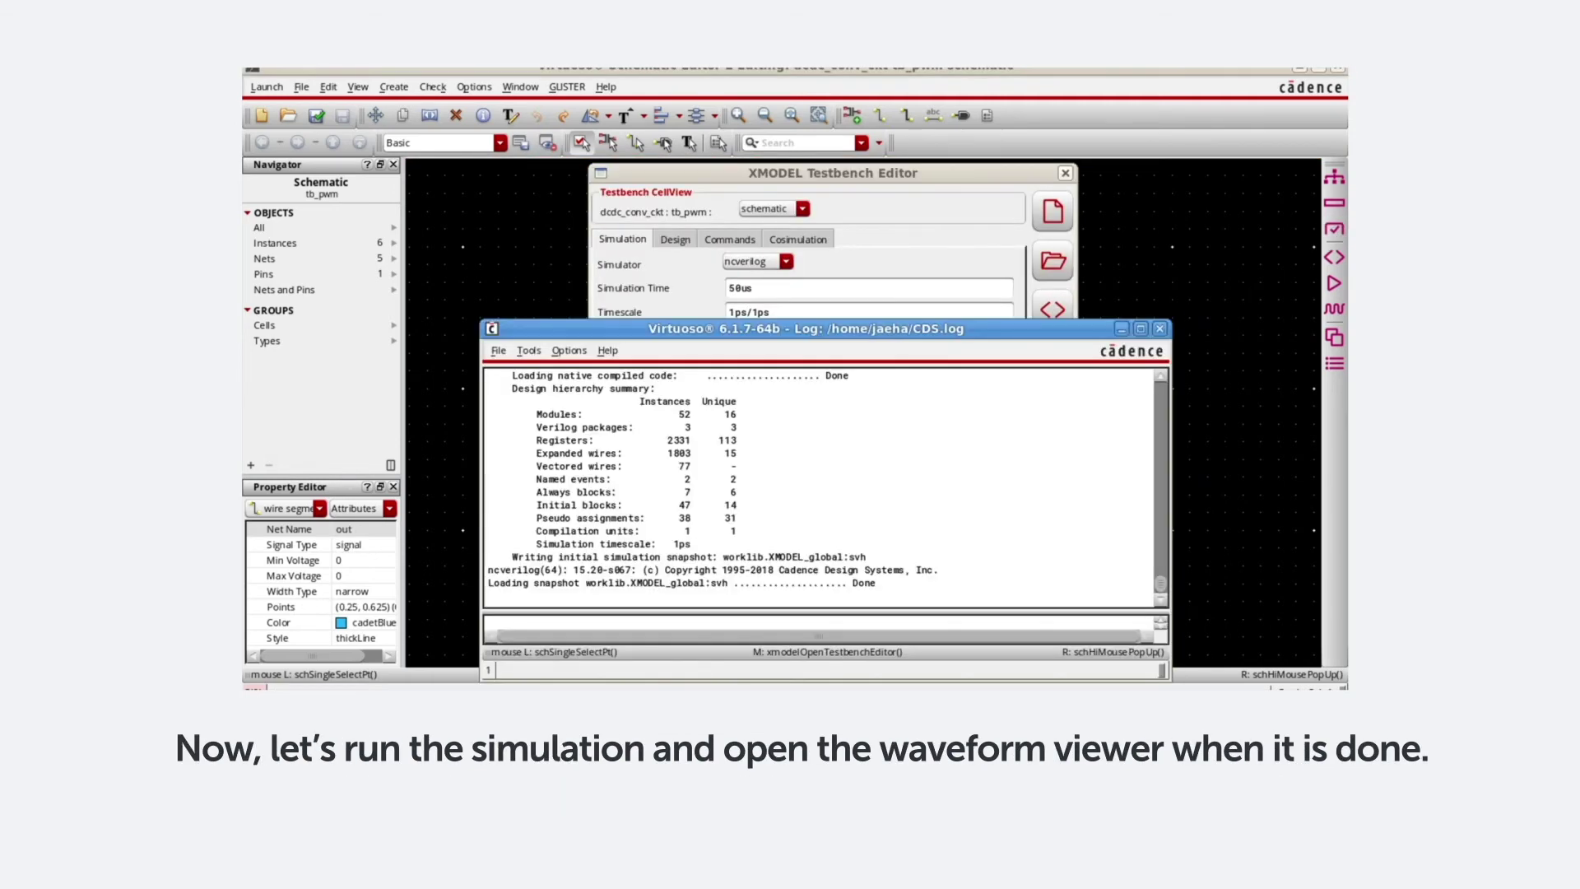
{"action": "left_click", "coordinate": [856, 174]}
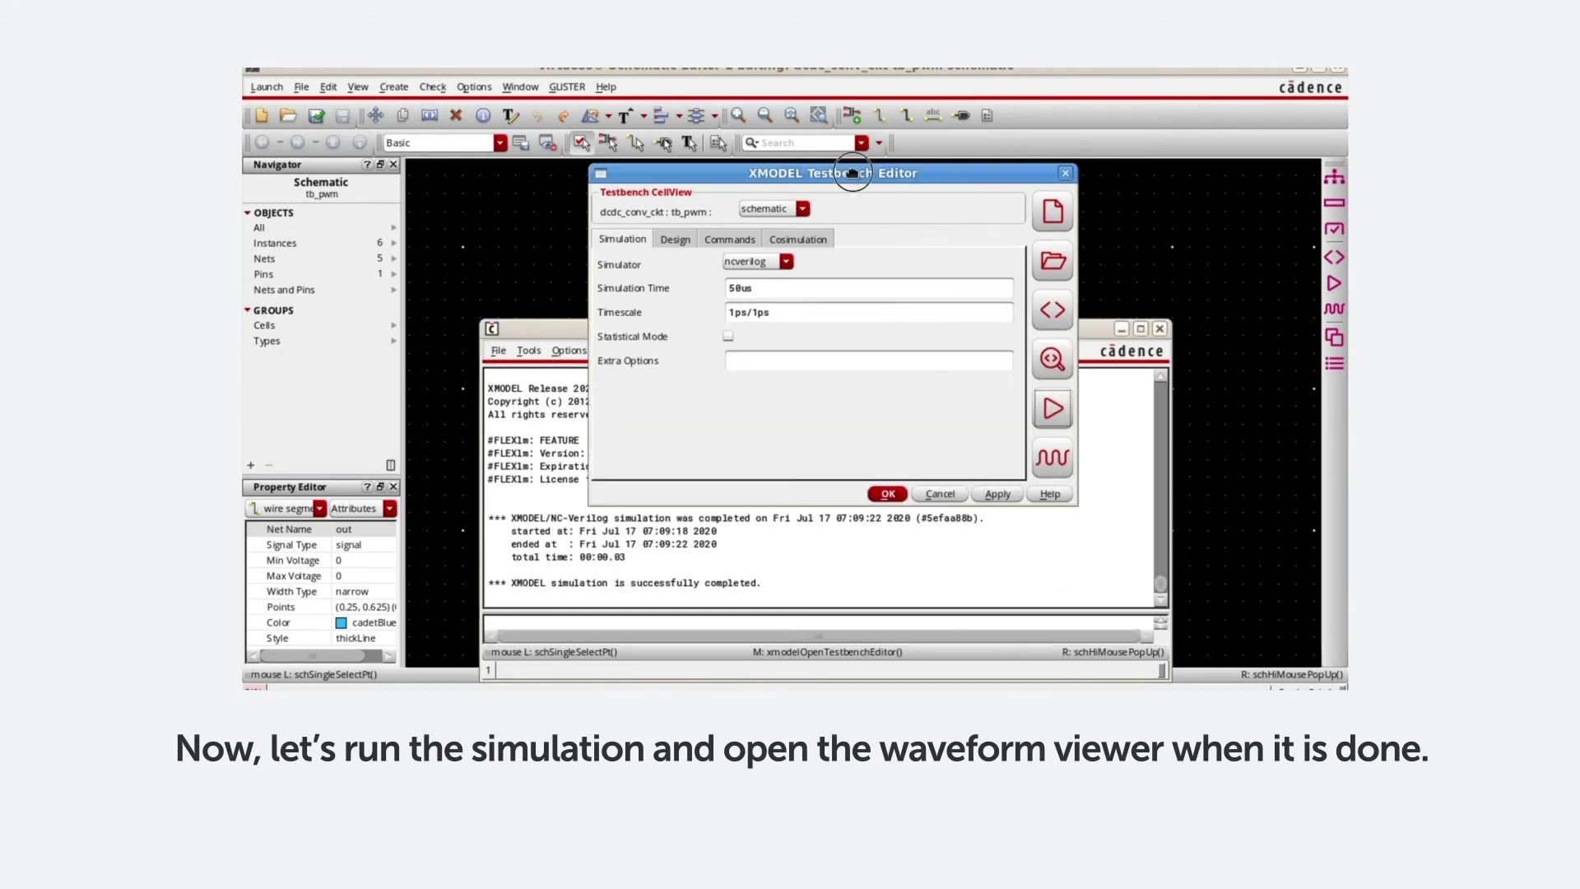
Plot the in and out signals of tb_pwm in the waveform viewer.
{"action": "left_click", "coordinate": [1052, 457]}
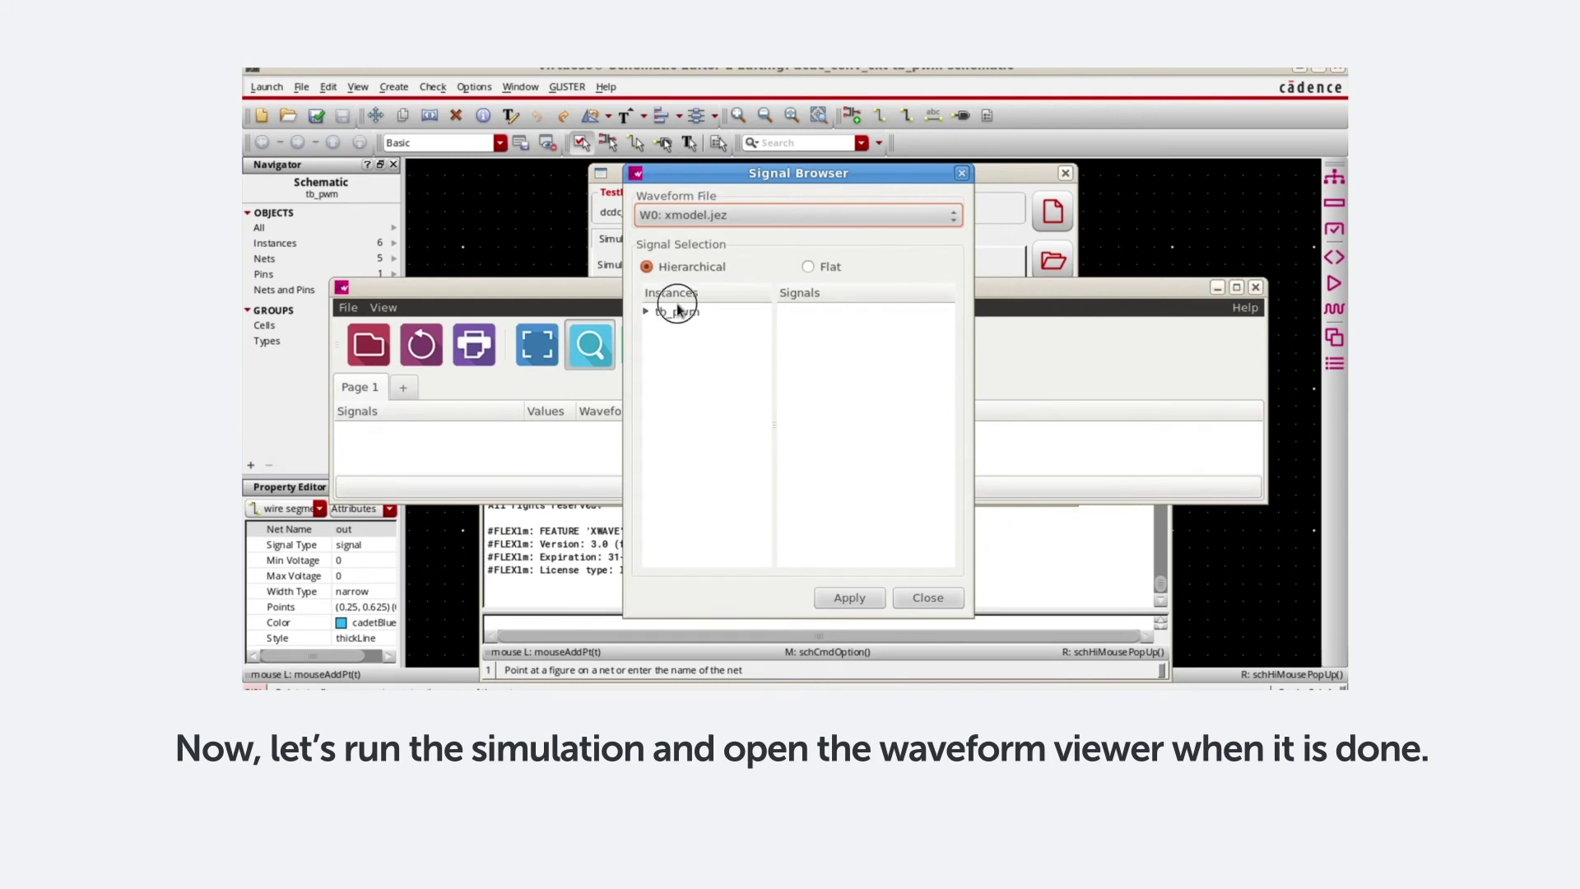
{"action": "left_click", "coordinate": [671, 311]}
{"action": "double_click", "coordinate": [809, 313]}
{"action": "double_click", "coordinate": [812, 331]}
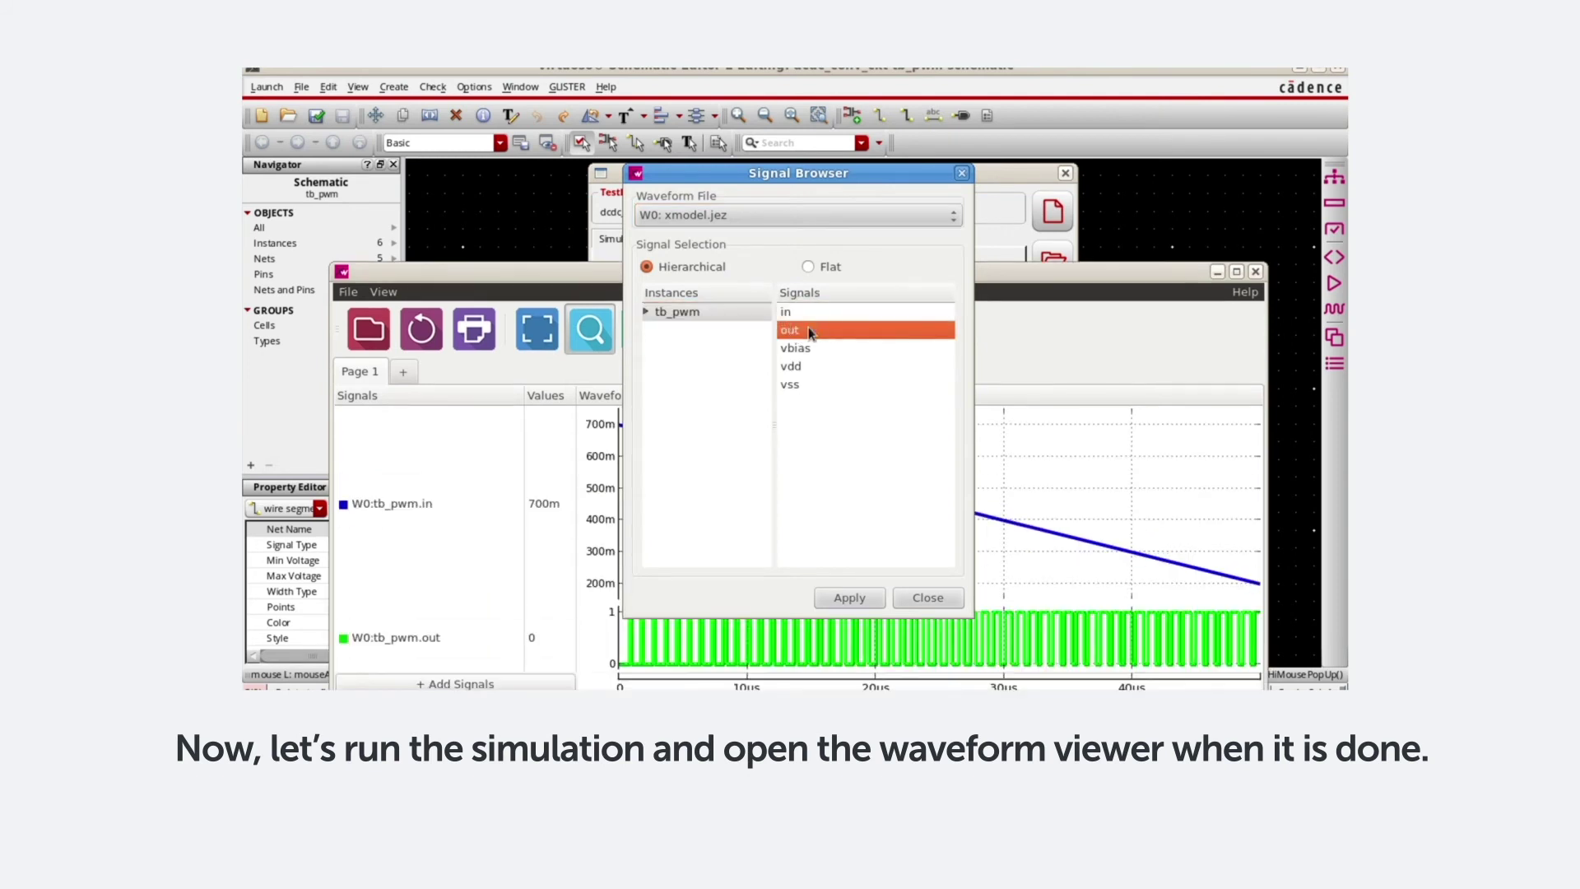
{"action": "left_click", "coordinate": [929, 598]}
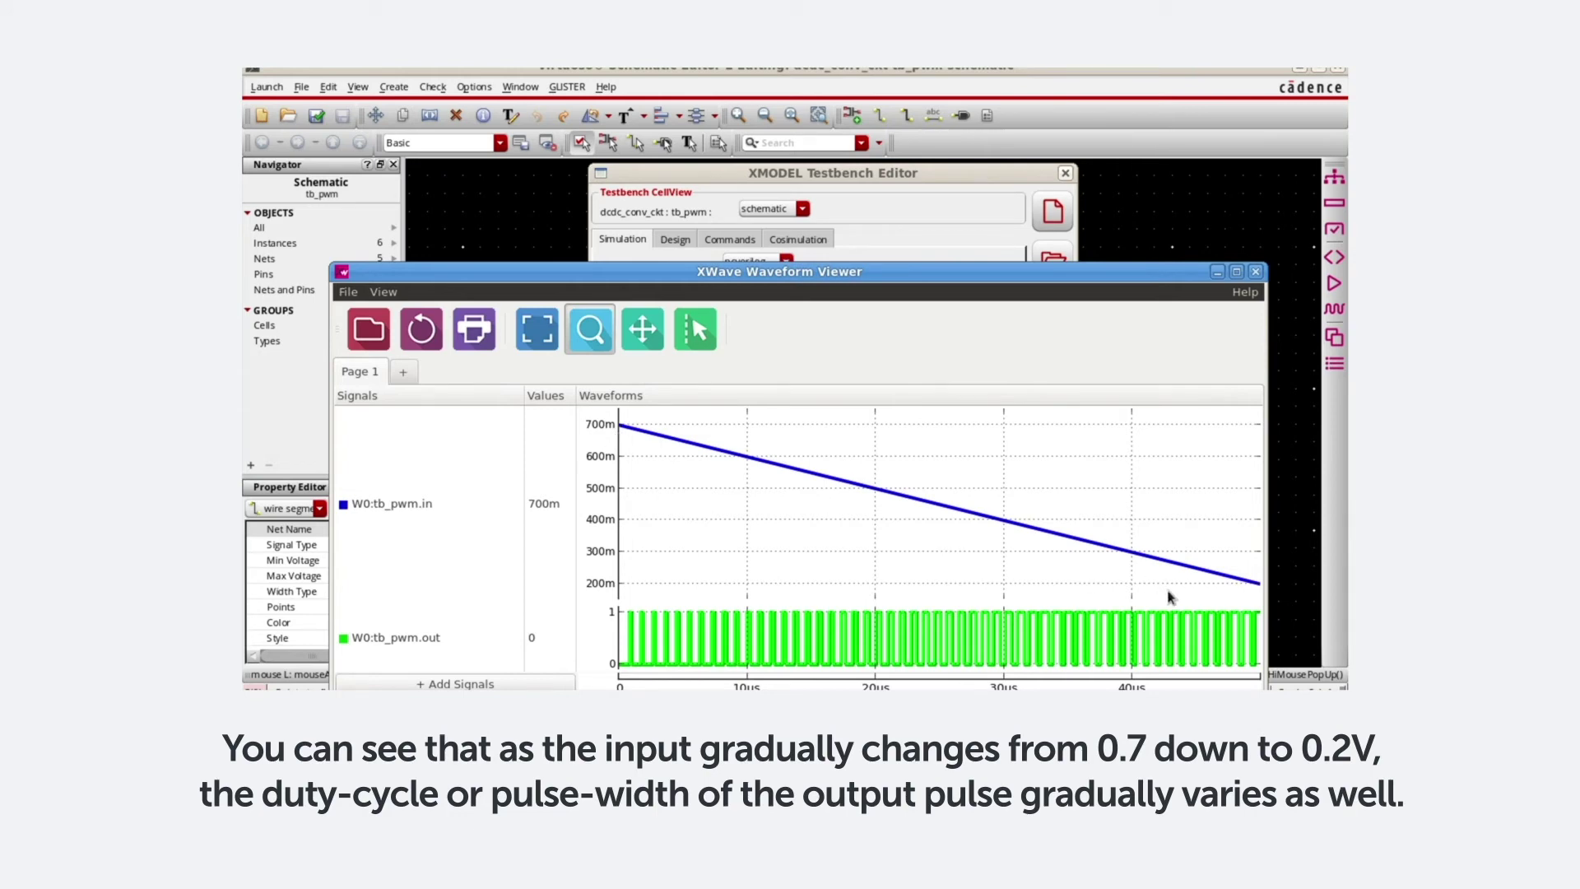
Examine the out pulse width over time at close range, restore the full waveform and close the viewer.
{"action": "left_click_drag", "start_coordinate": [623, 680], "coordinate": [680, 680]}
{"action": "scroll", "coordinate": [836, 536], "scroll_direction": "right", "scroll_amount": 15}
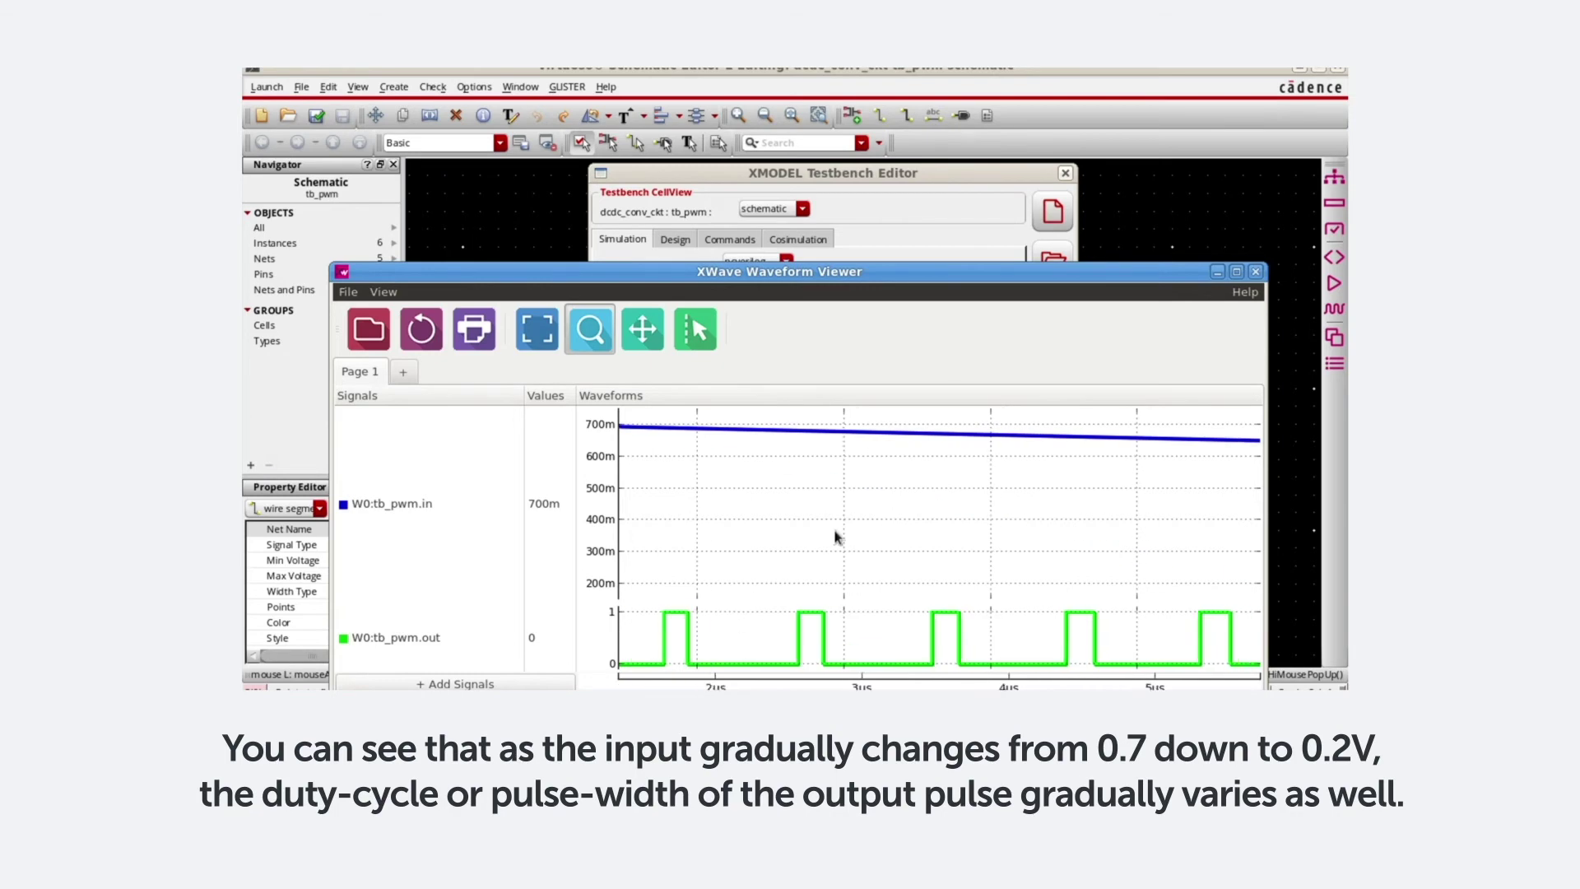
{"action": "scroll", "coordinate": [835, 537], "scroll_direction": "down", "scroll_amount": 5}
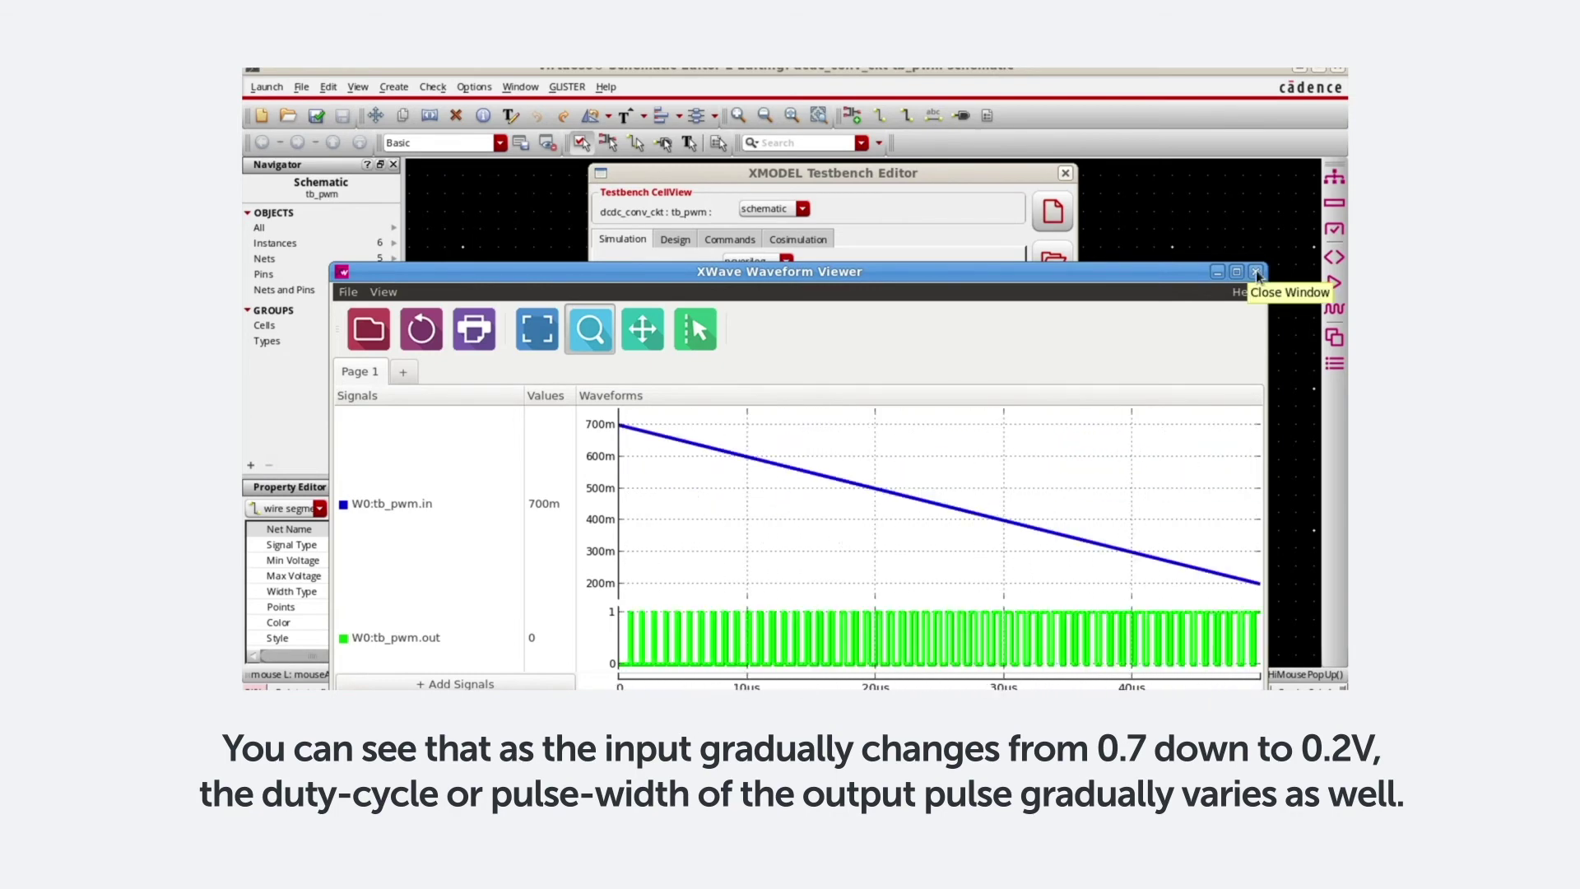
{"action": "left_click", "coordinate": [1256, 270]}
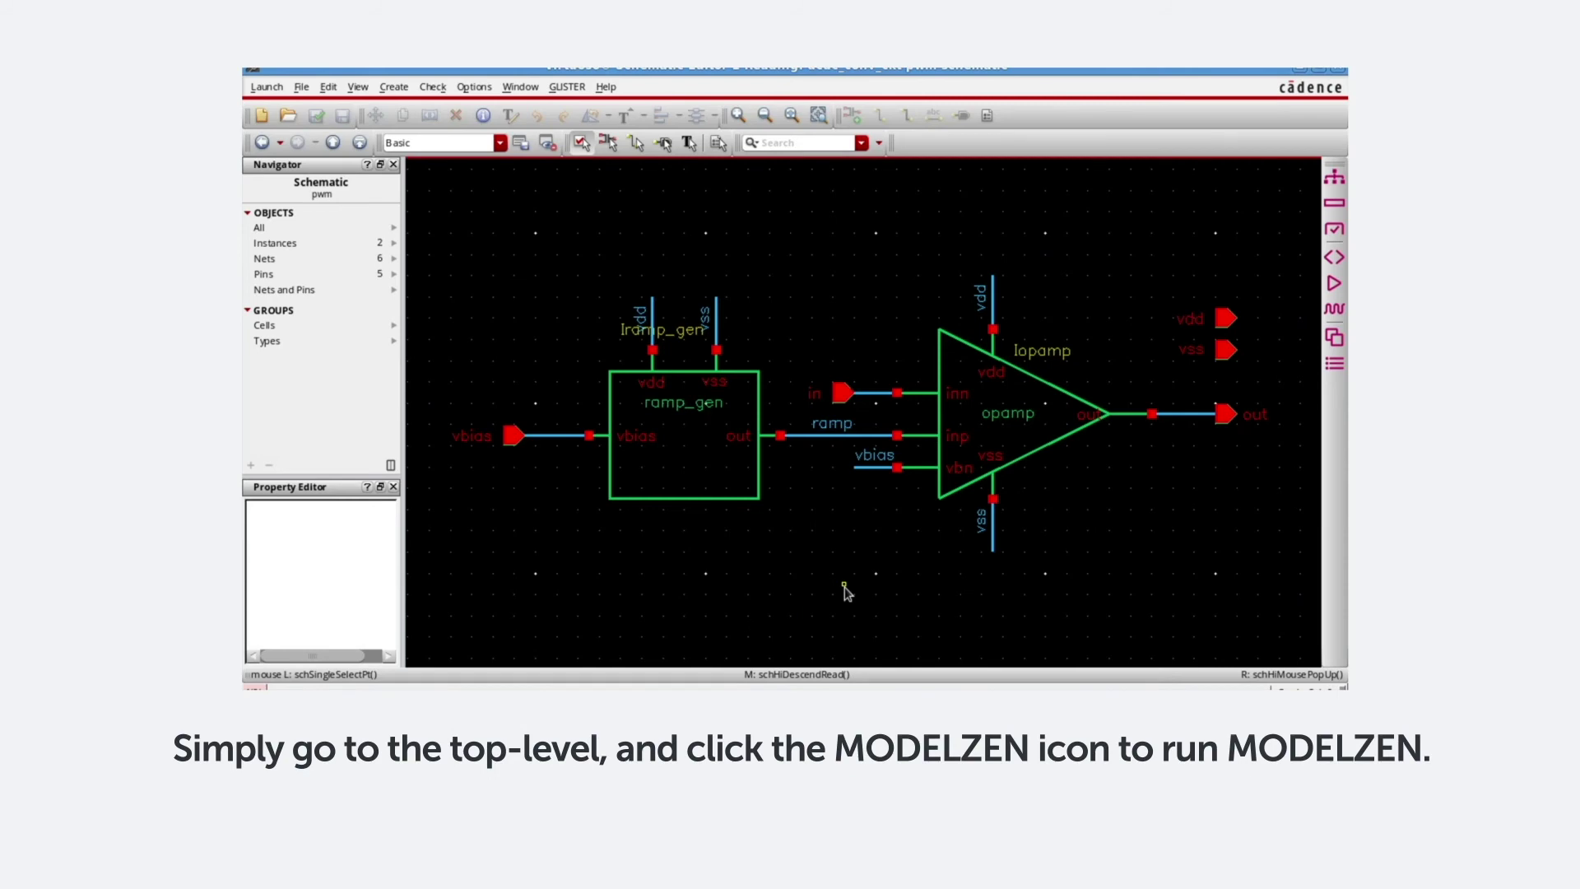
Return to the top-level dcdc_buck schematic and generate its model with MODELZEN.
{"action": "key", "text": "ctrl+e"}
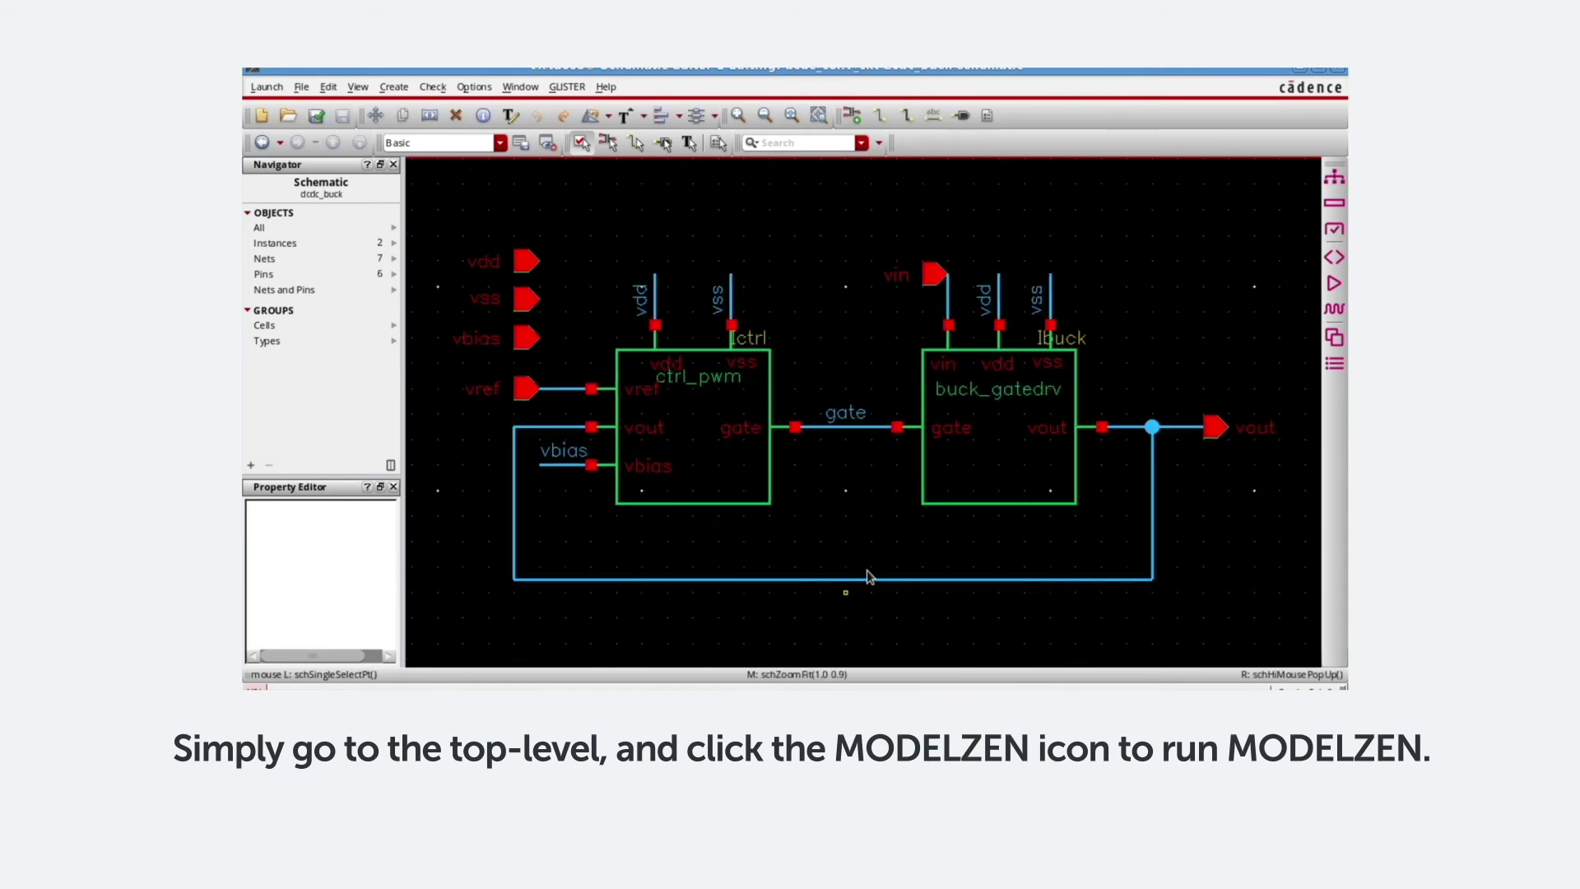
{"action": "left_click", "coordinate": [1327, 344]}
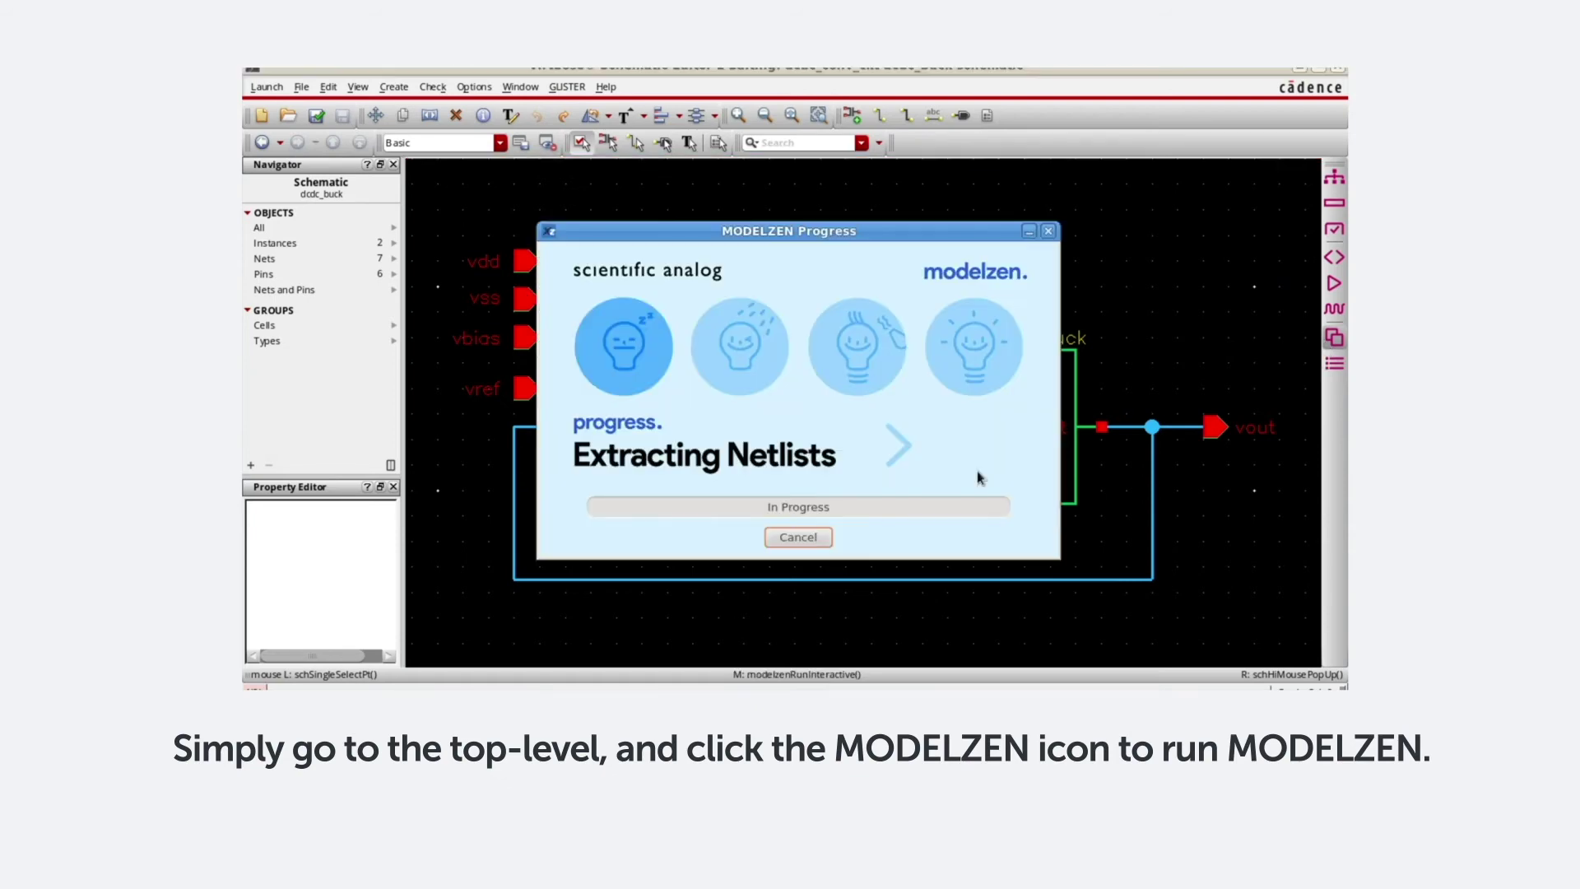
{"action": "left_click", "coordinate": [996, 598]}
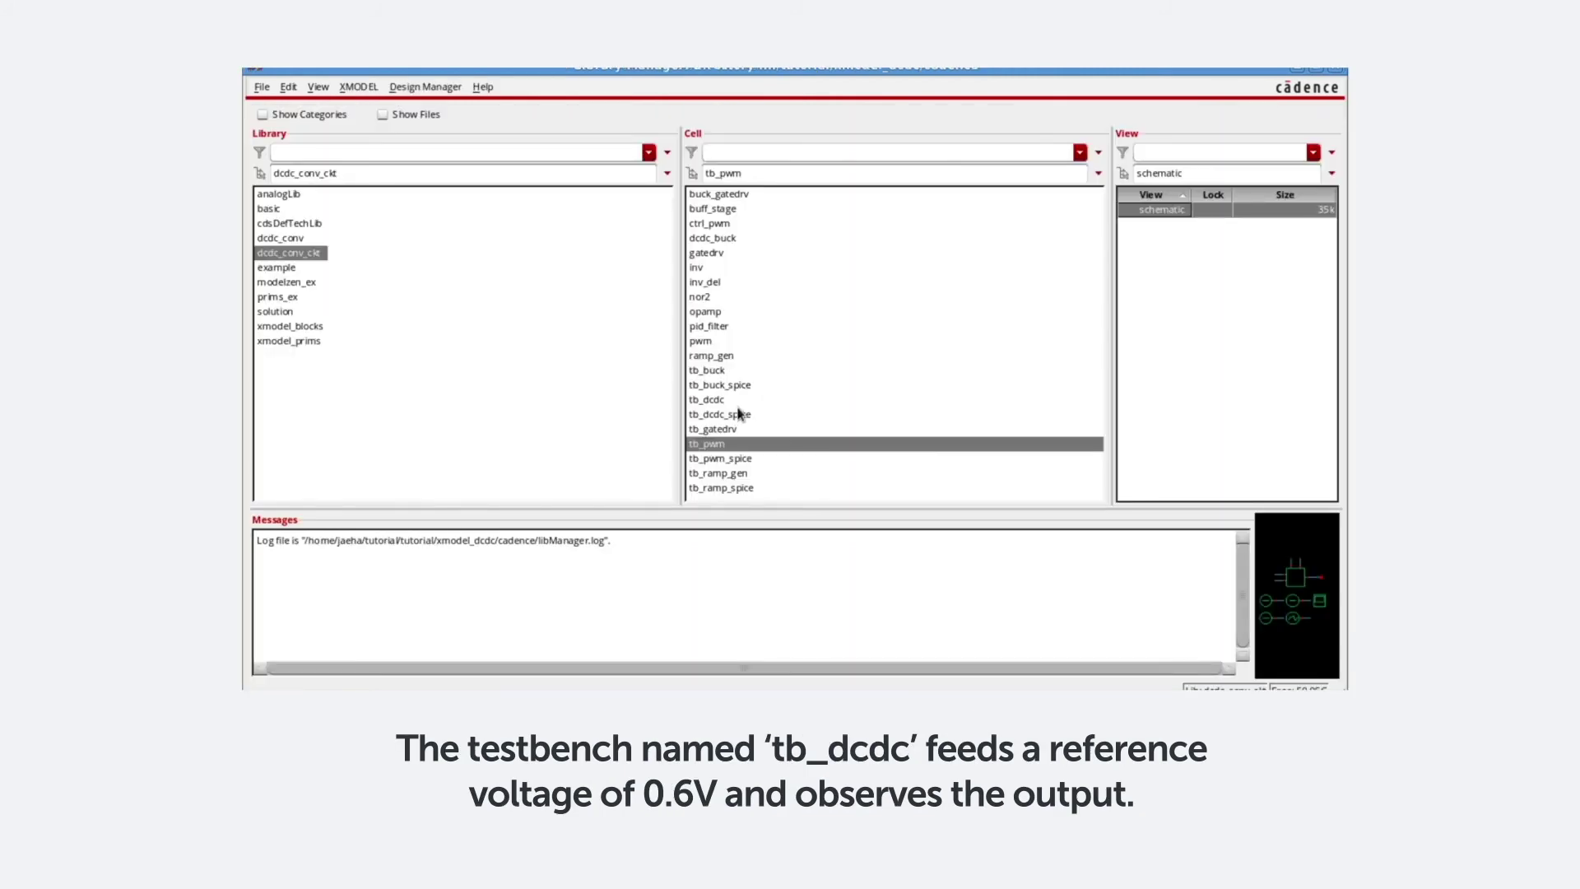
Open the schematic of the tb_dcdc testbench from the dcdc_conv_ckt library and check its vref net.
{"action": "left_click", "coordinate": [723, 402]}
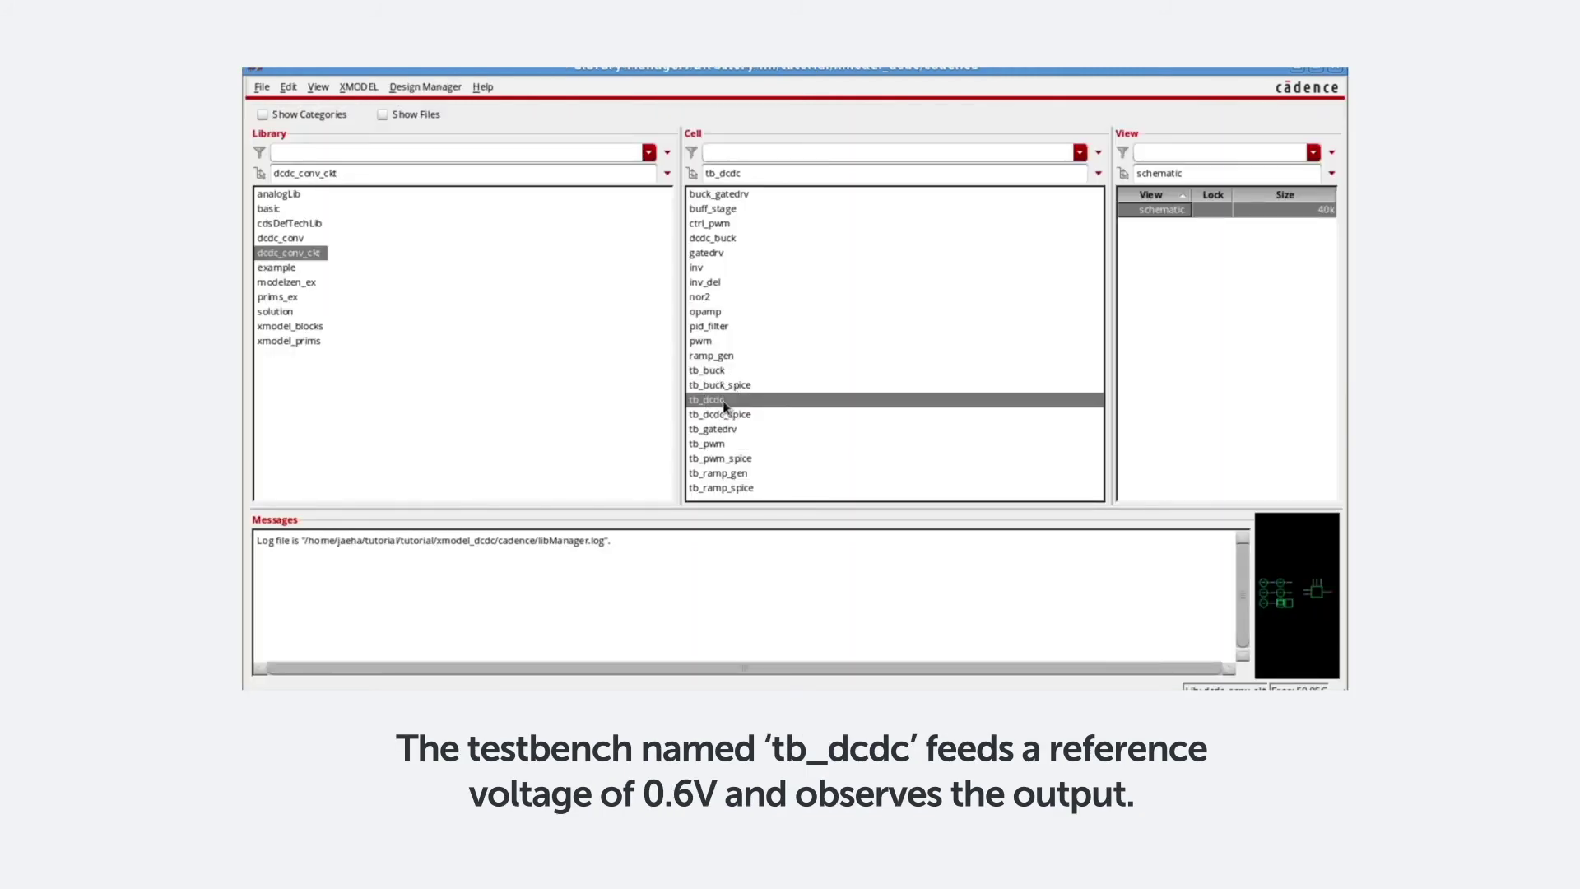
{"action": "double_click", "coordinate": [1162, 211]}
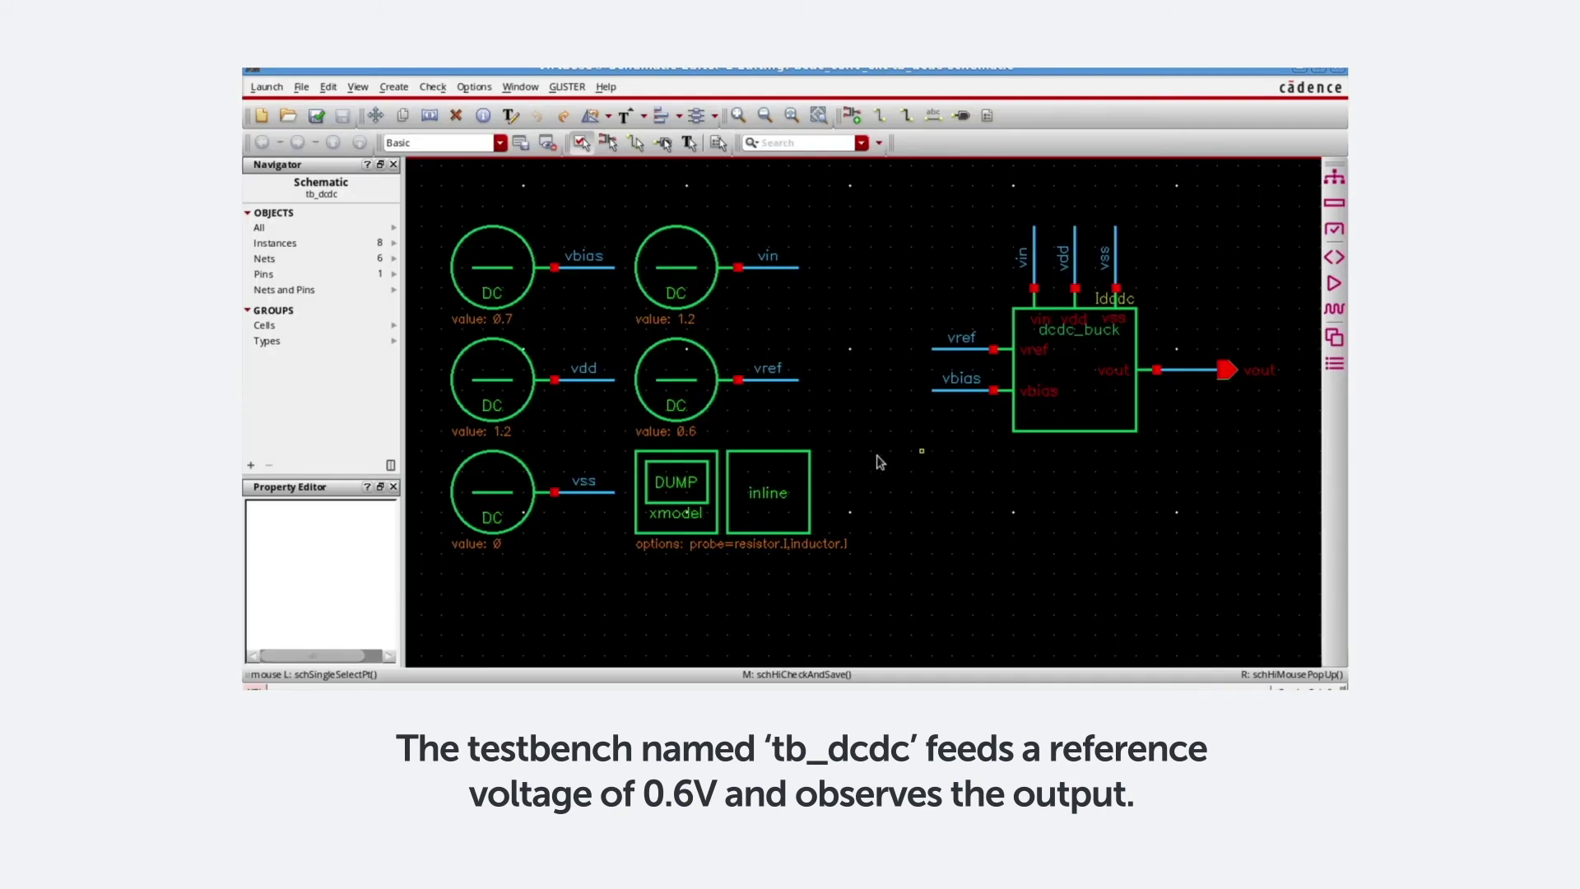
{"action": "left_click", "coordinate": [776, 384]}
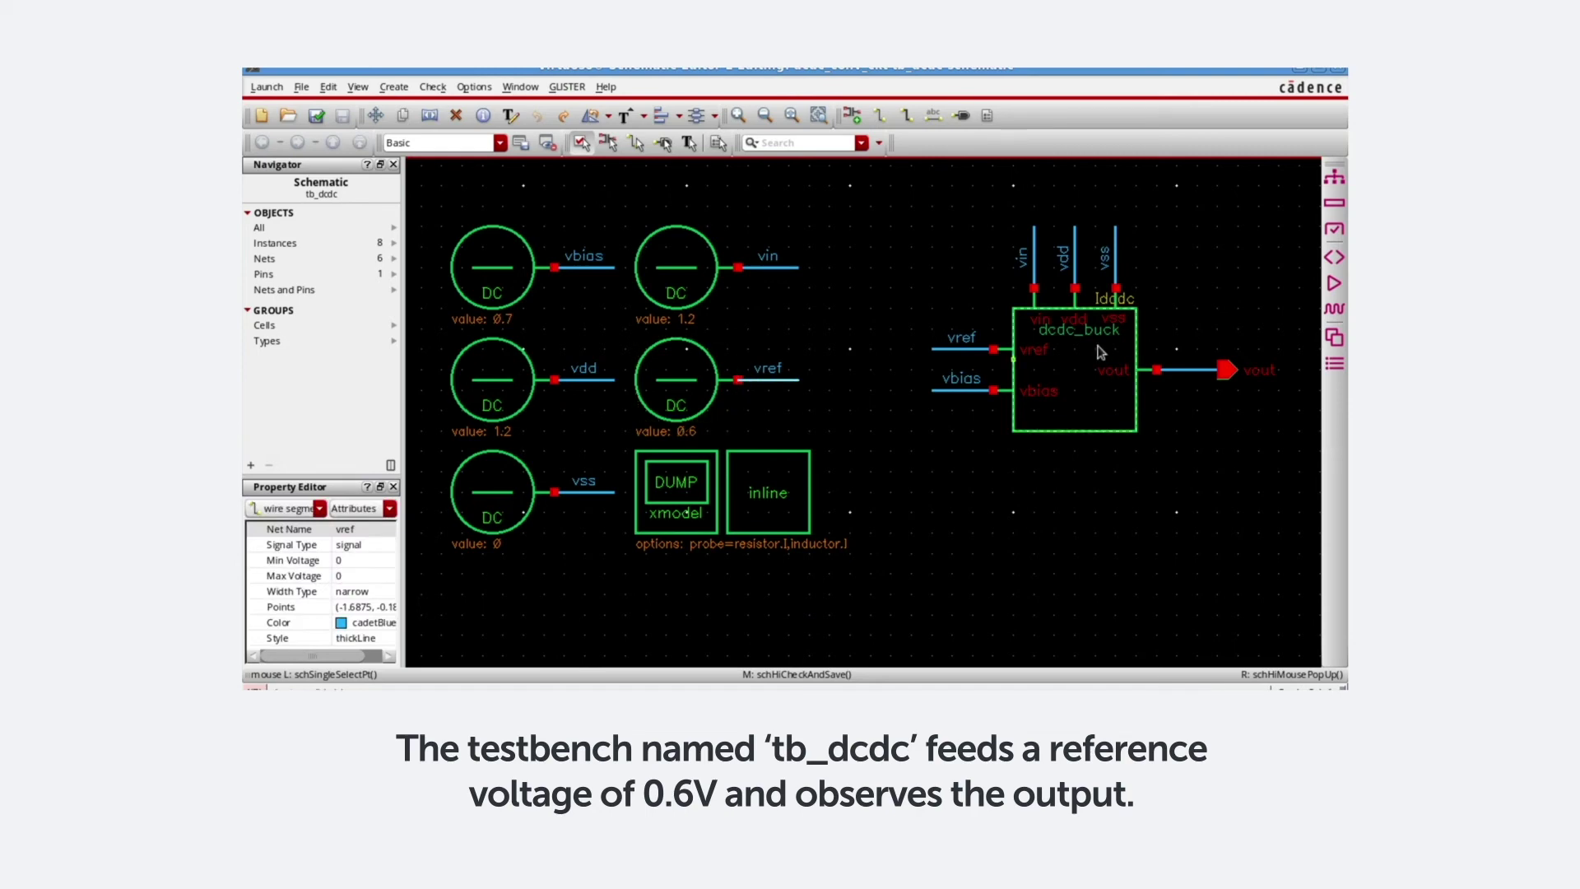
Run the XMODEL simulation of the tb_dcdc testbench and open its results in the waveform viewer.
{"action": "left_click", "coordinate": [1334, 229]}
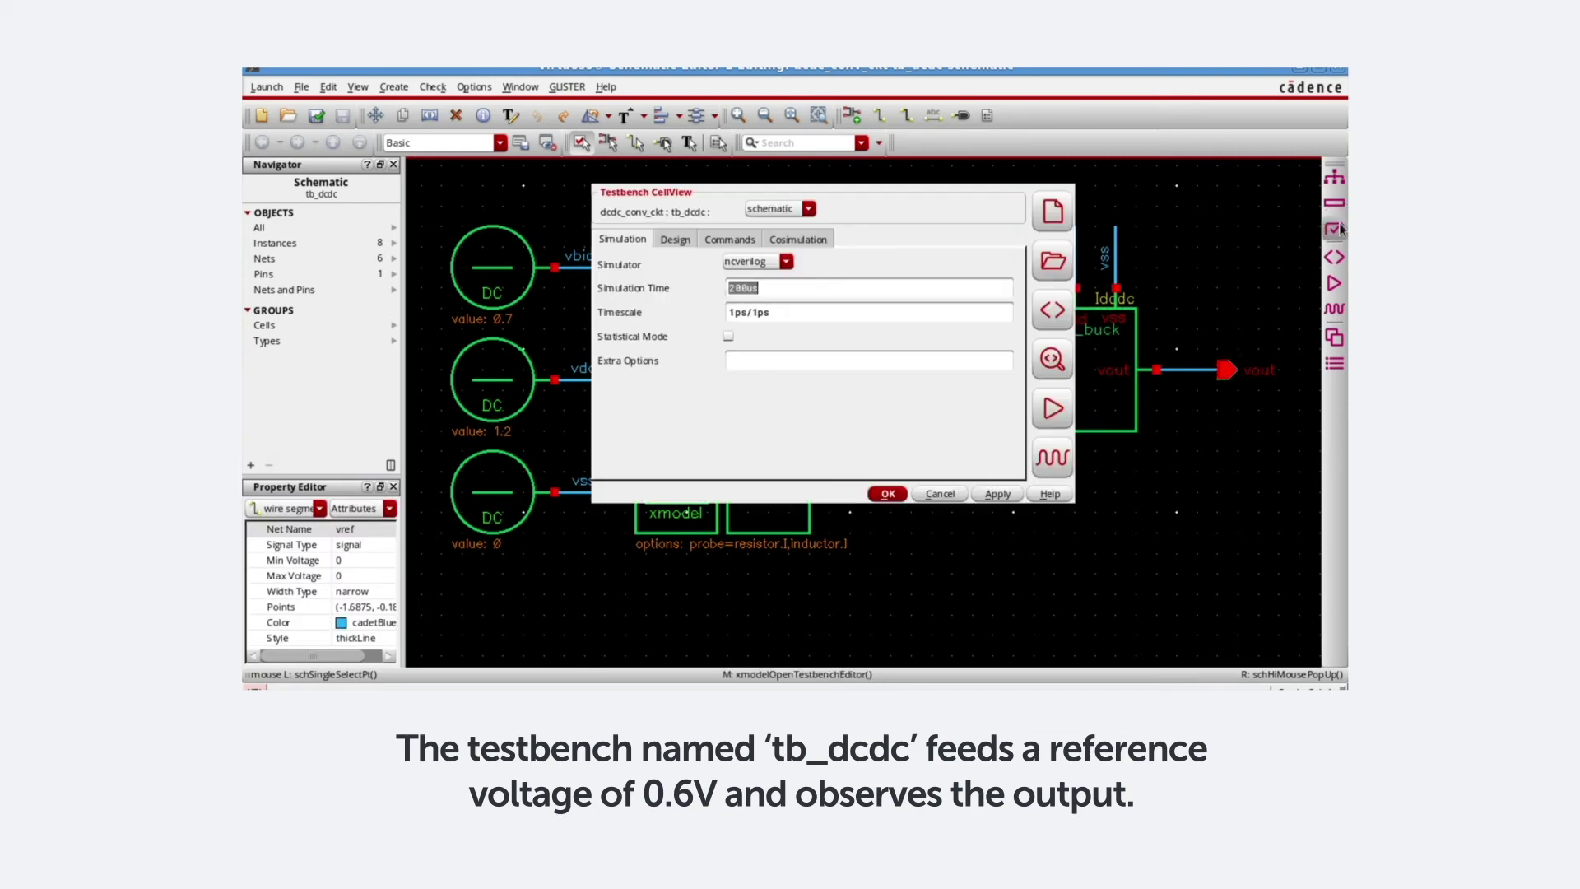
{"action": "left_click", "coordinate": [1051, 407]}
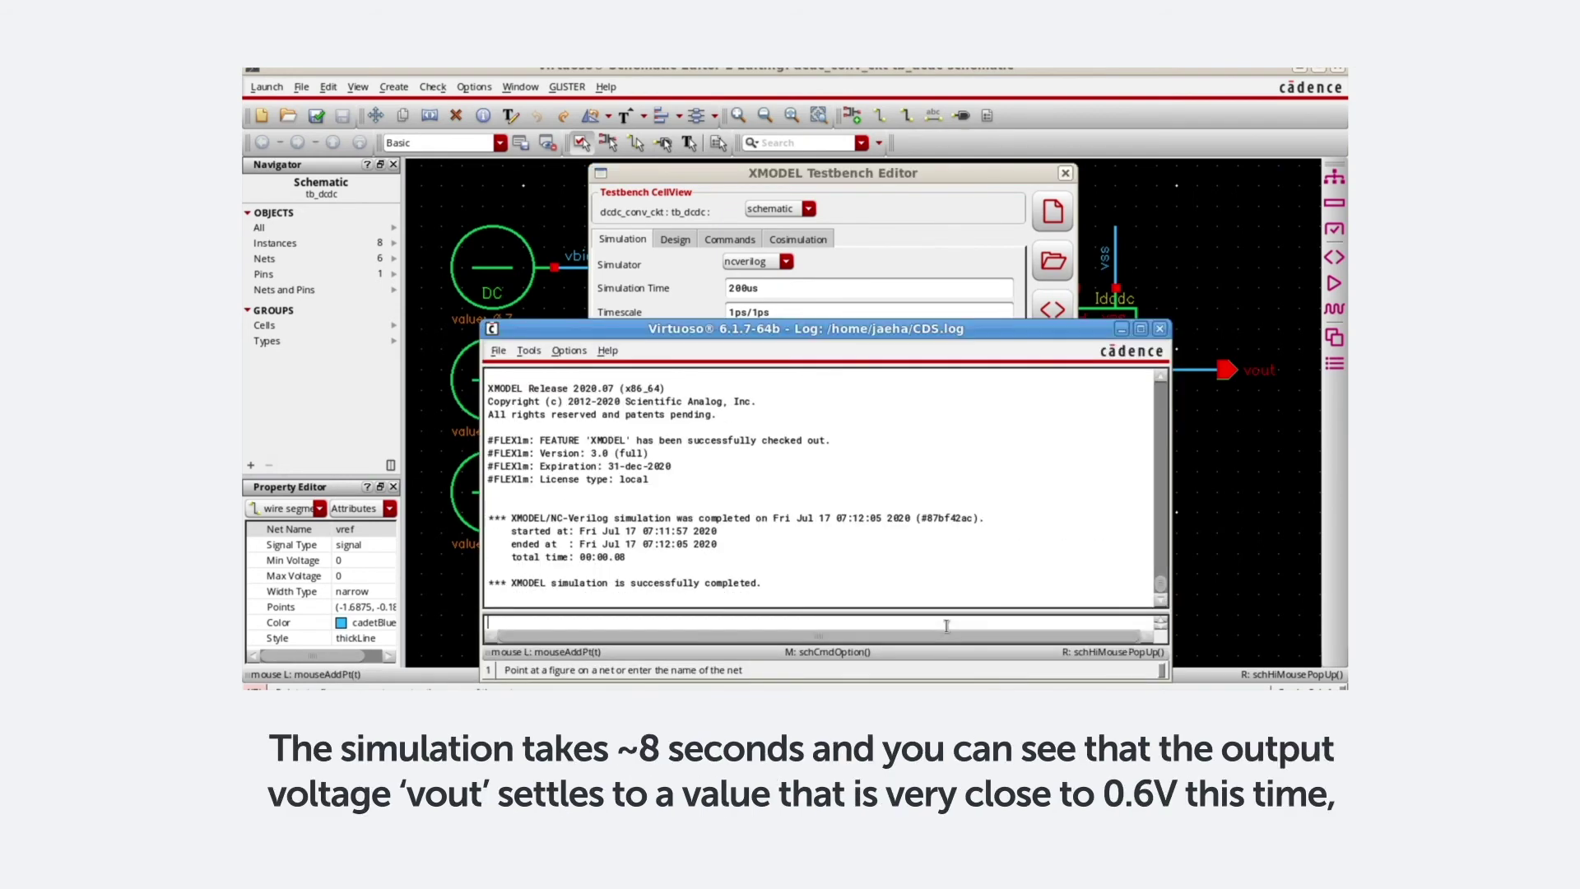
{"action": "left_click", "coordinate": [973, 175]}
{"action": "left_click", "coordinate": [1052, 458]}
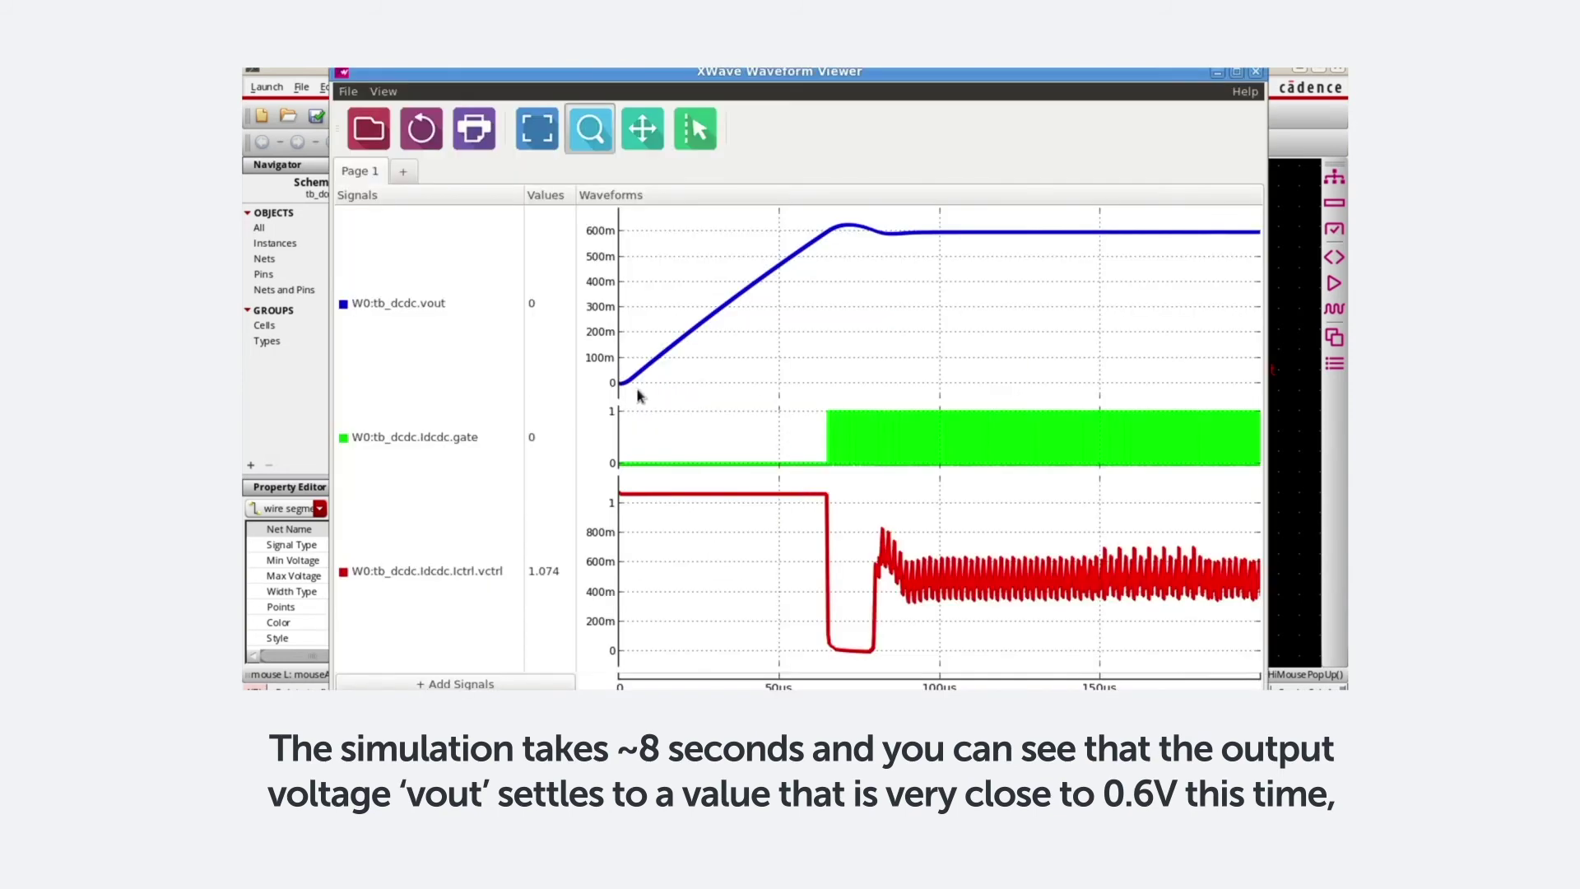
Read vout with a cursor at about 141.8 µs and examine the settled vout, gate and vctrl waveforms up close.
{"action": "left_click", "coordinate": [695, 129]}
{"action": "left_click", "coordinate": [1074, 260]}
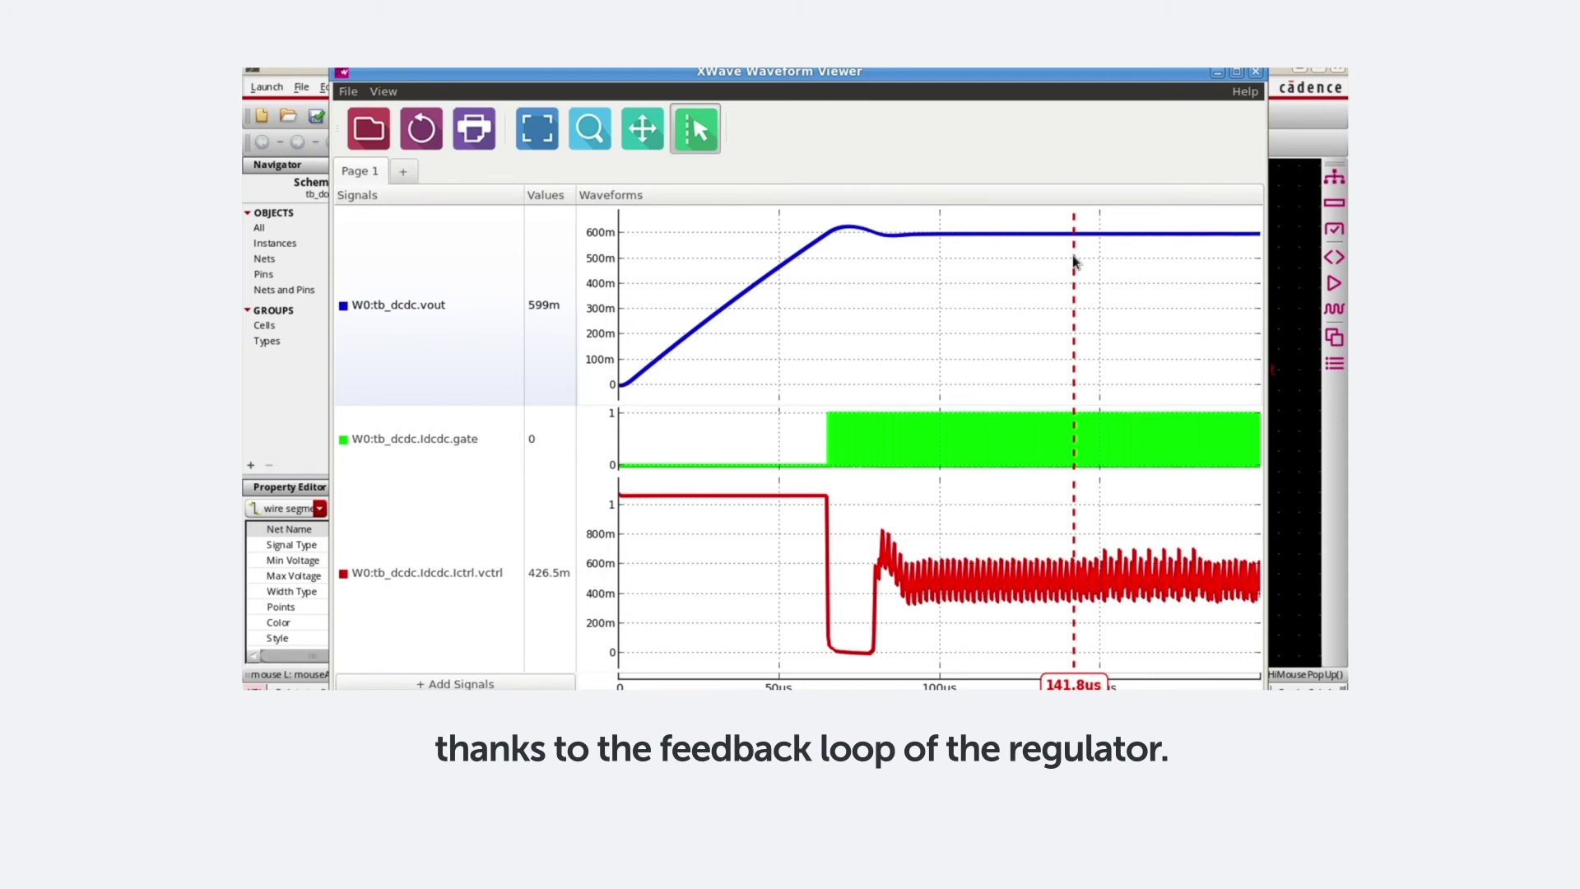
{"action": "key", "text": "z"}
{"action": "left_click_drag", "start_coordinate": [972, 222], "coordinate": [1049, 242]}
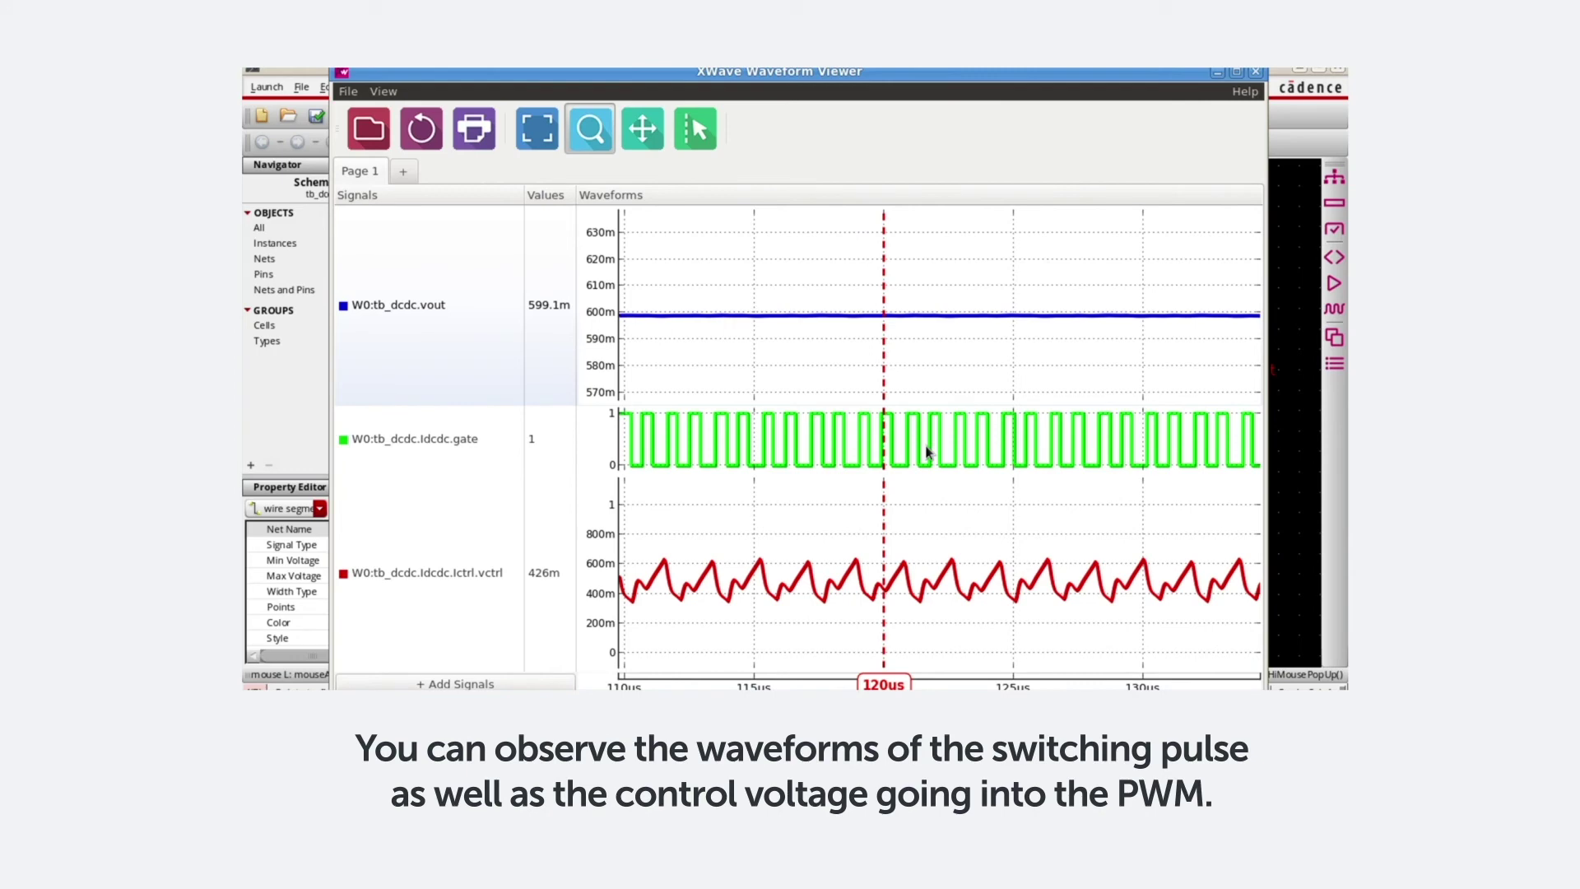
{"action": "key", "text": "f"}
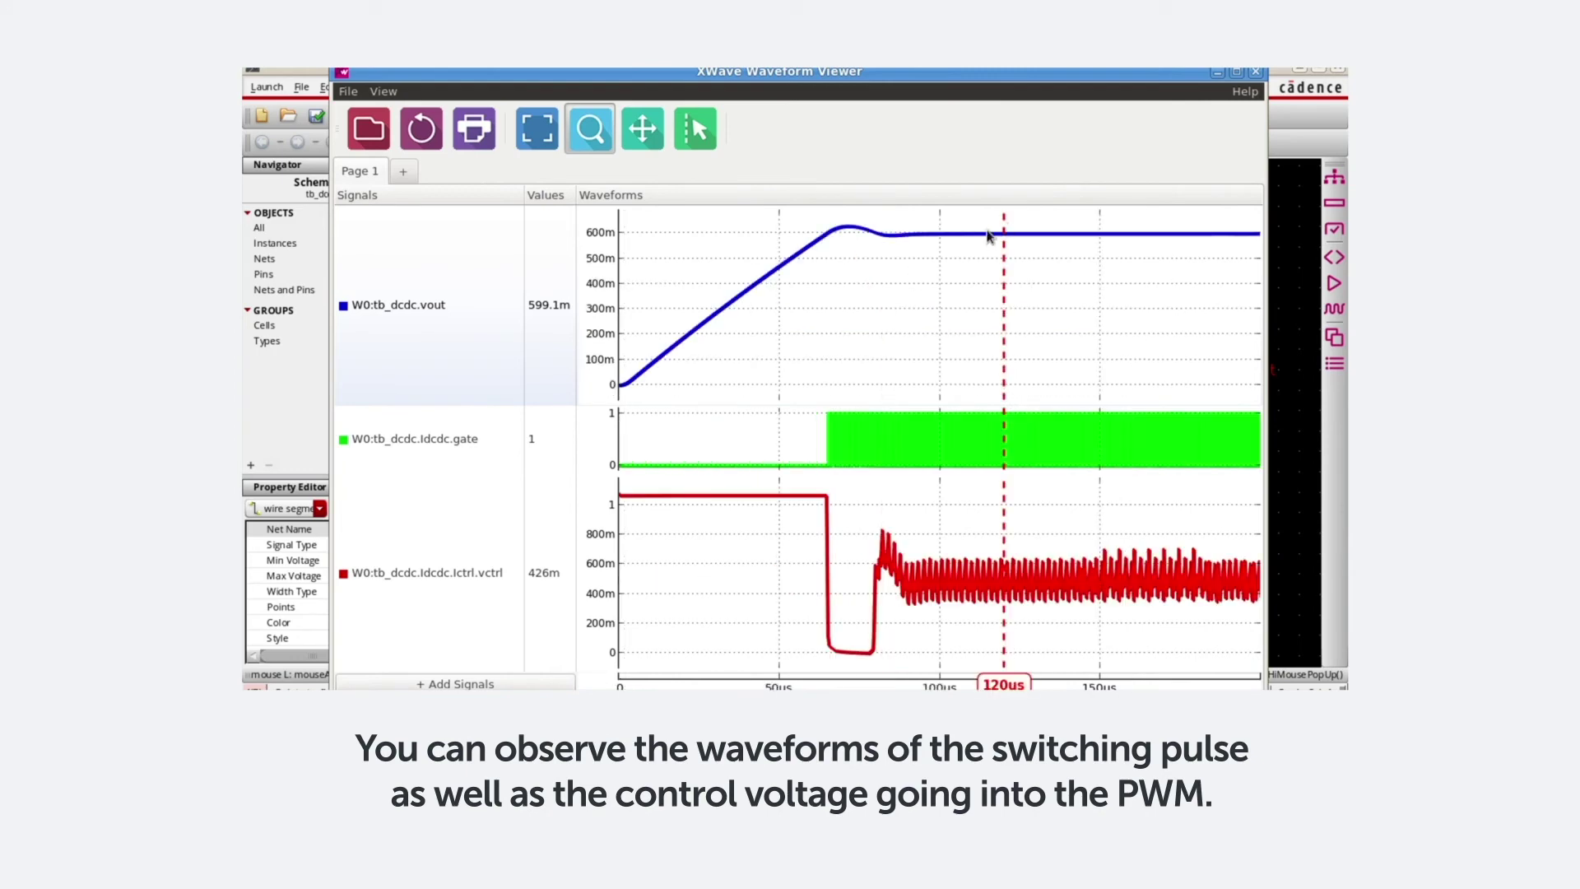
{"action": "left_click_drag", "start_coordinate": [1008, 234], "coordinate": [1040, 244]}
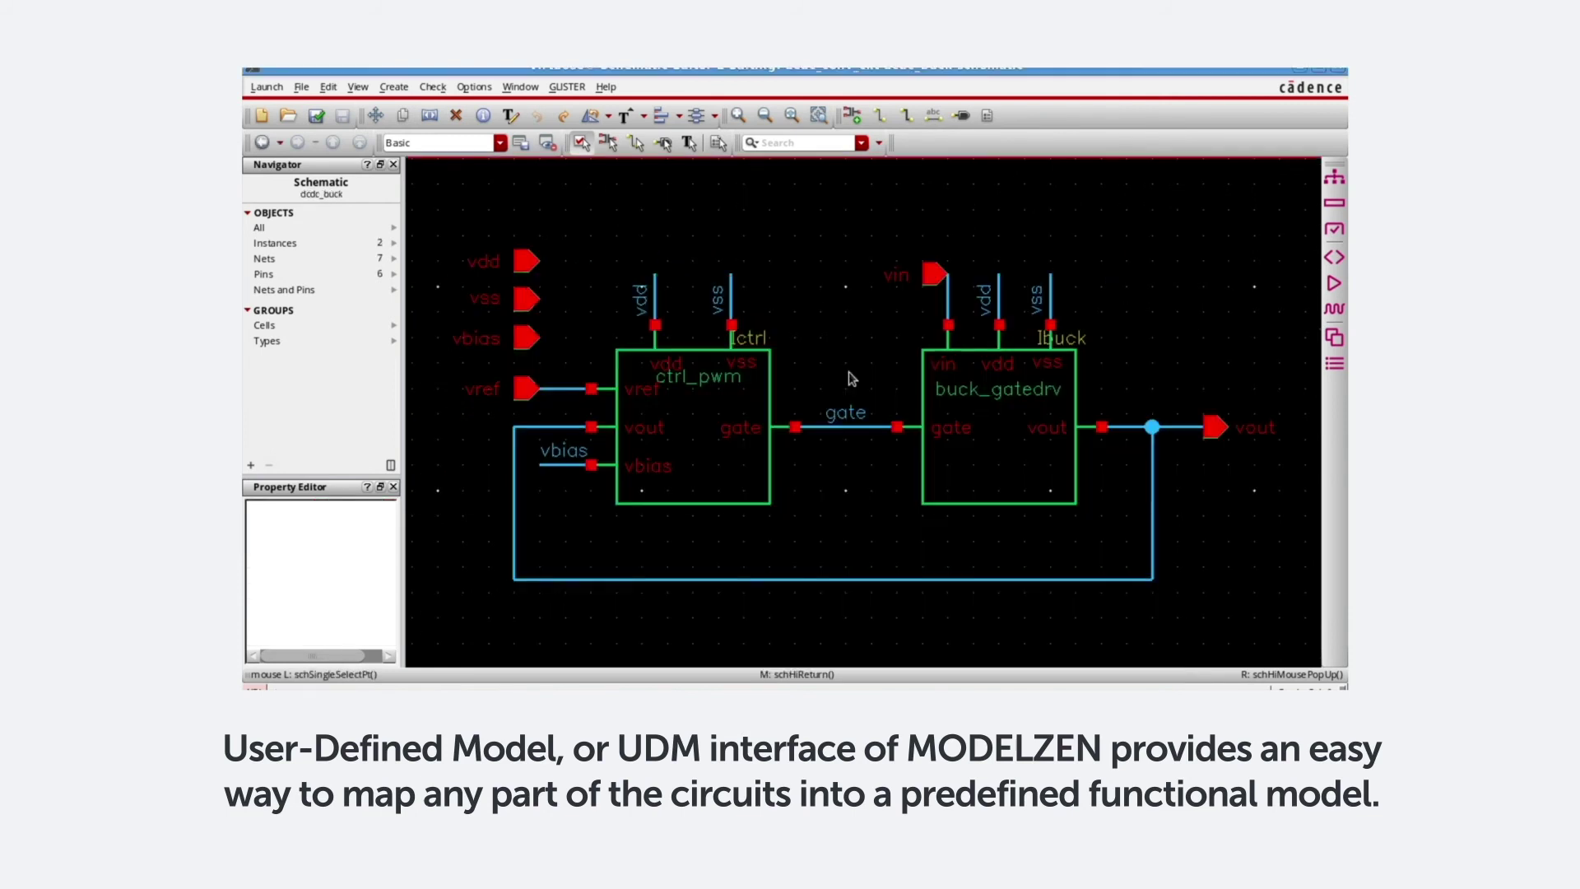
Descend into the schematic of the ctrl_pwm block in dcdc_buck.
{"action": "left_click", "coordinate": [728, 412]}
{"action": "key", "text": "e"}
{"action": "key", "text": "Return"}
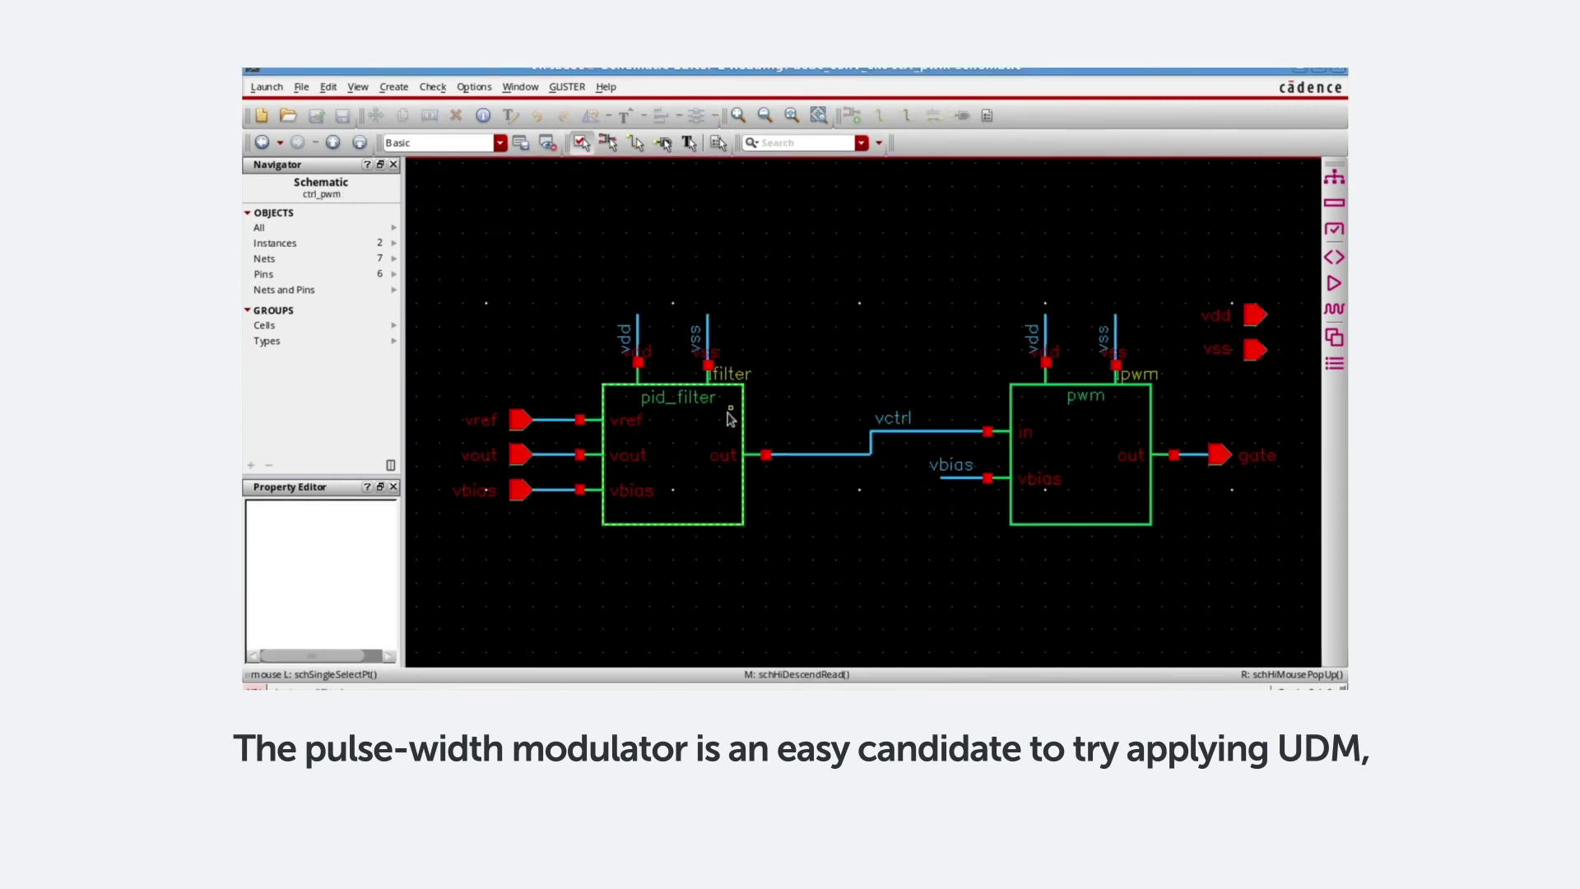
Descend into the pwm block's schematic for editing and open the MODELZEN properties for the ramp_gen and opamp instances together.
{"action": "key", "text": "e"}
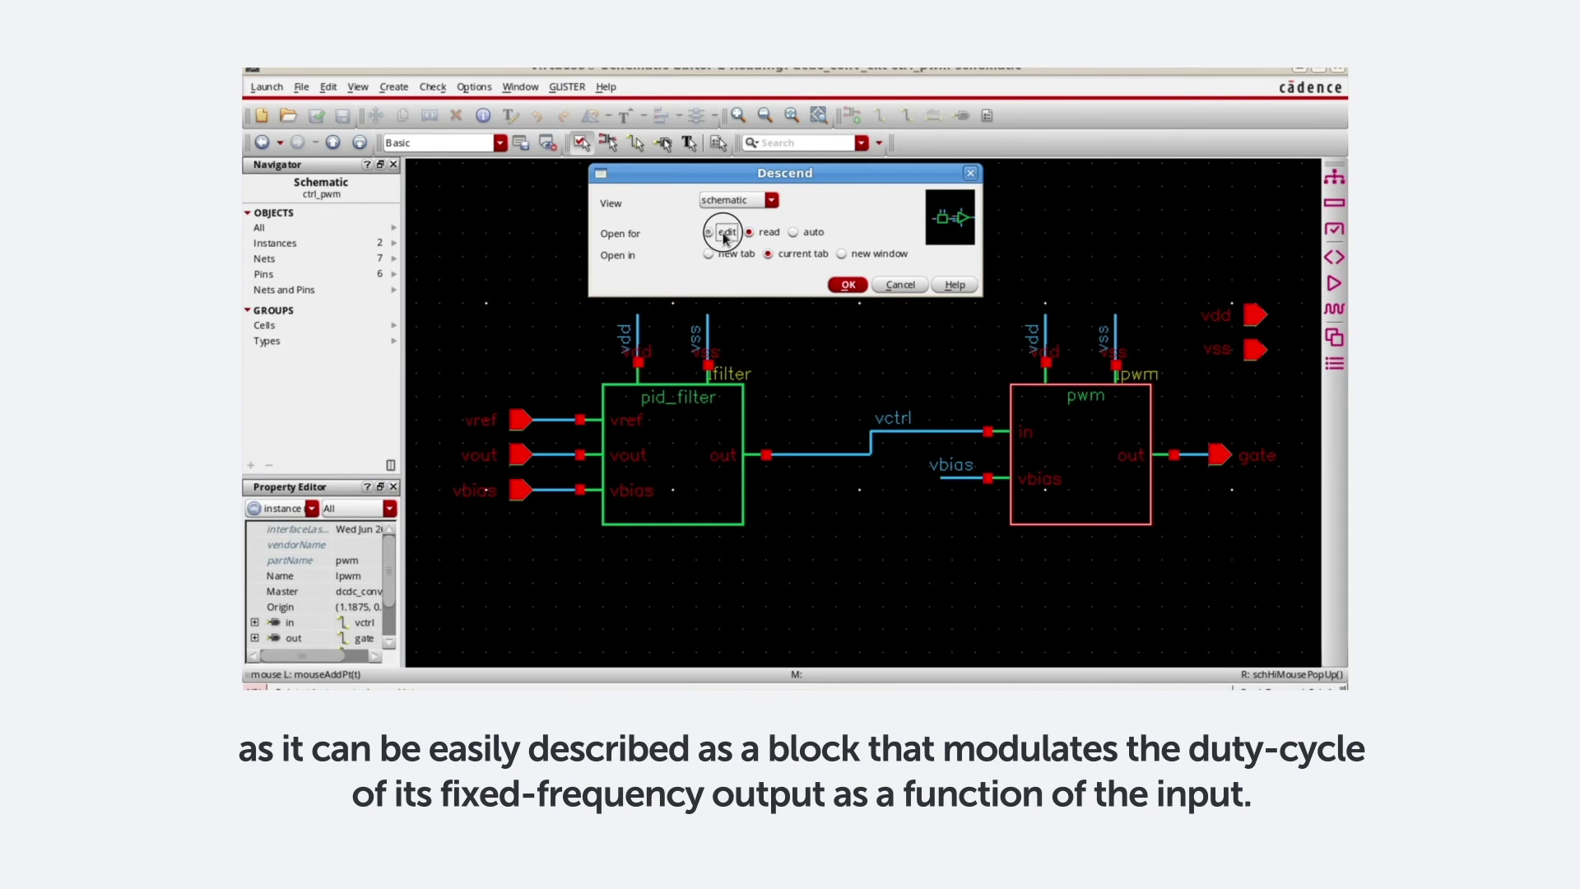
{"action": "left_click", "coordinate": [848, 290]}
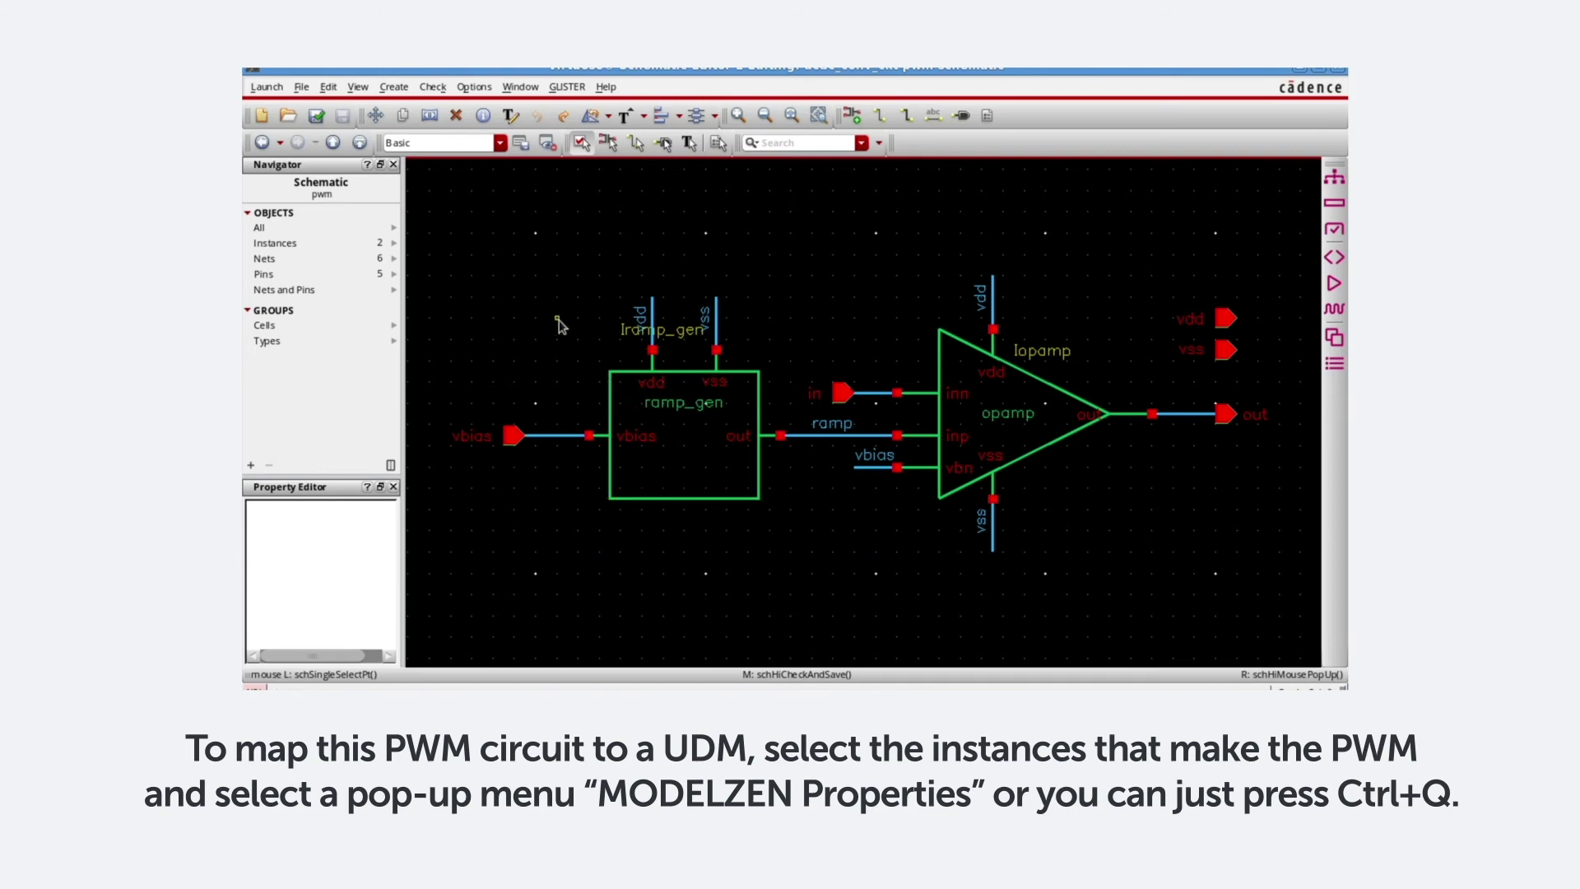
{"action": "left_click_drag", "start_coordinate": [557, 318], "coordinate": [1161, 514]}
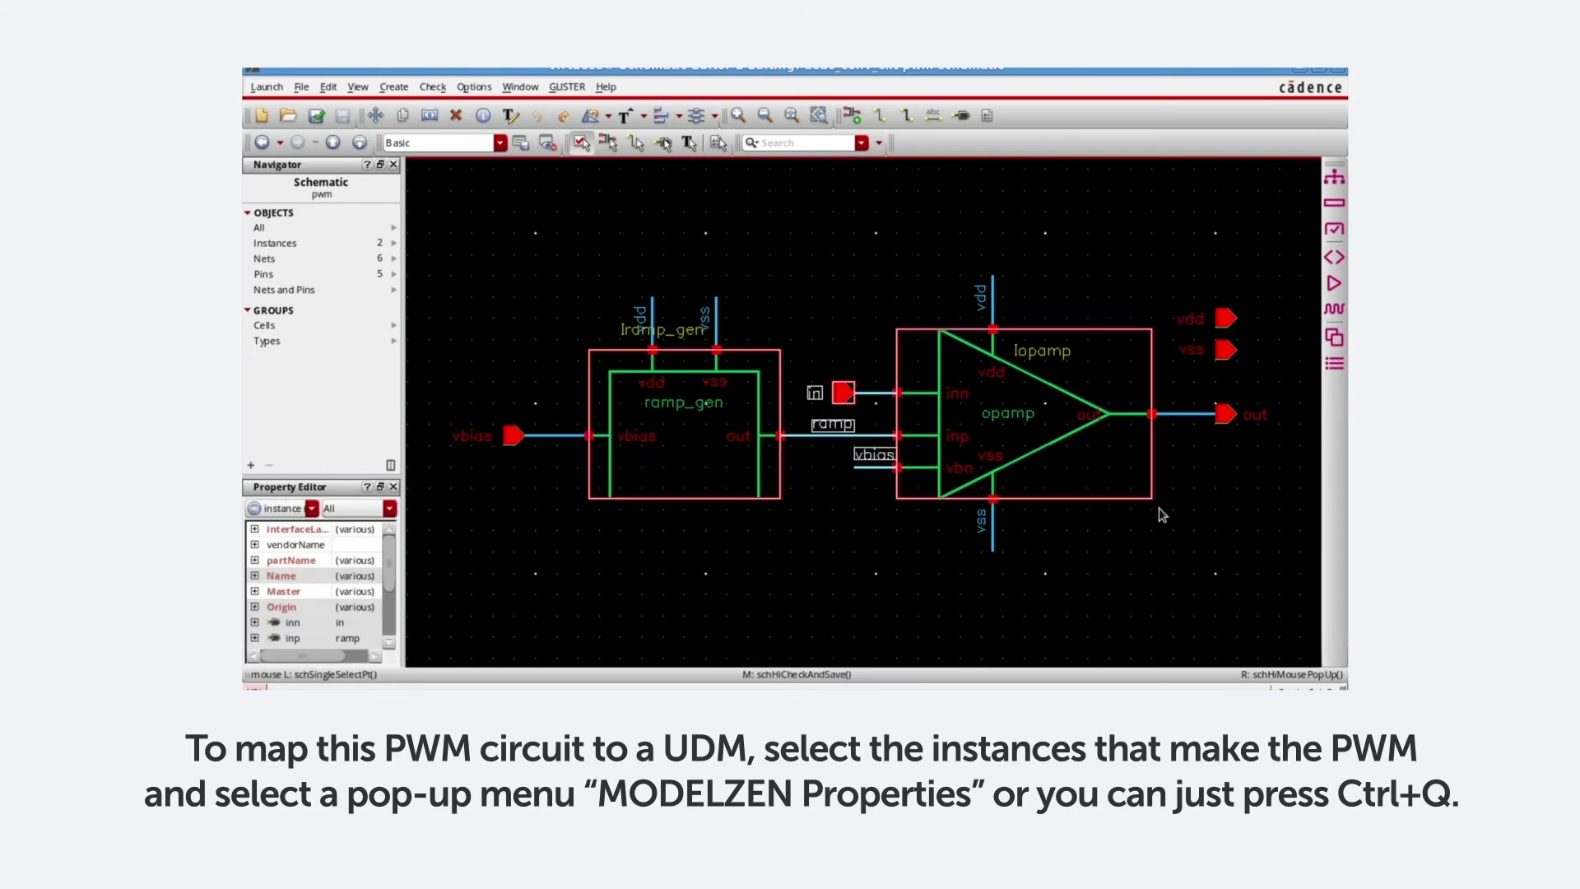
{"action": "right_click", "coordinate": [1039, 416]}
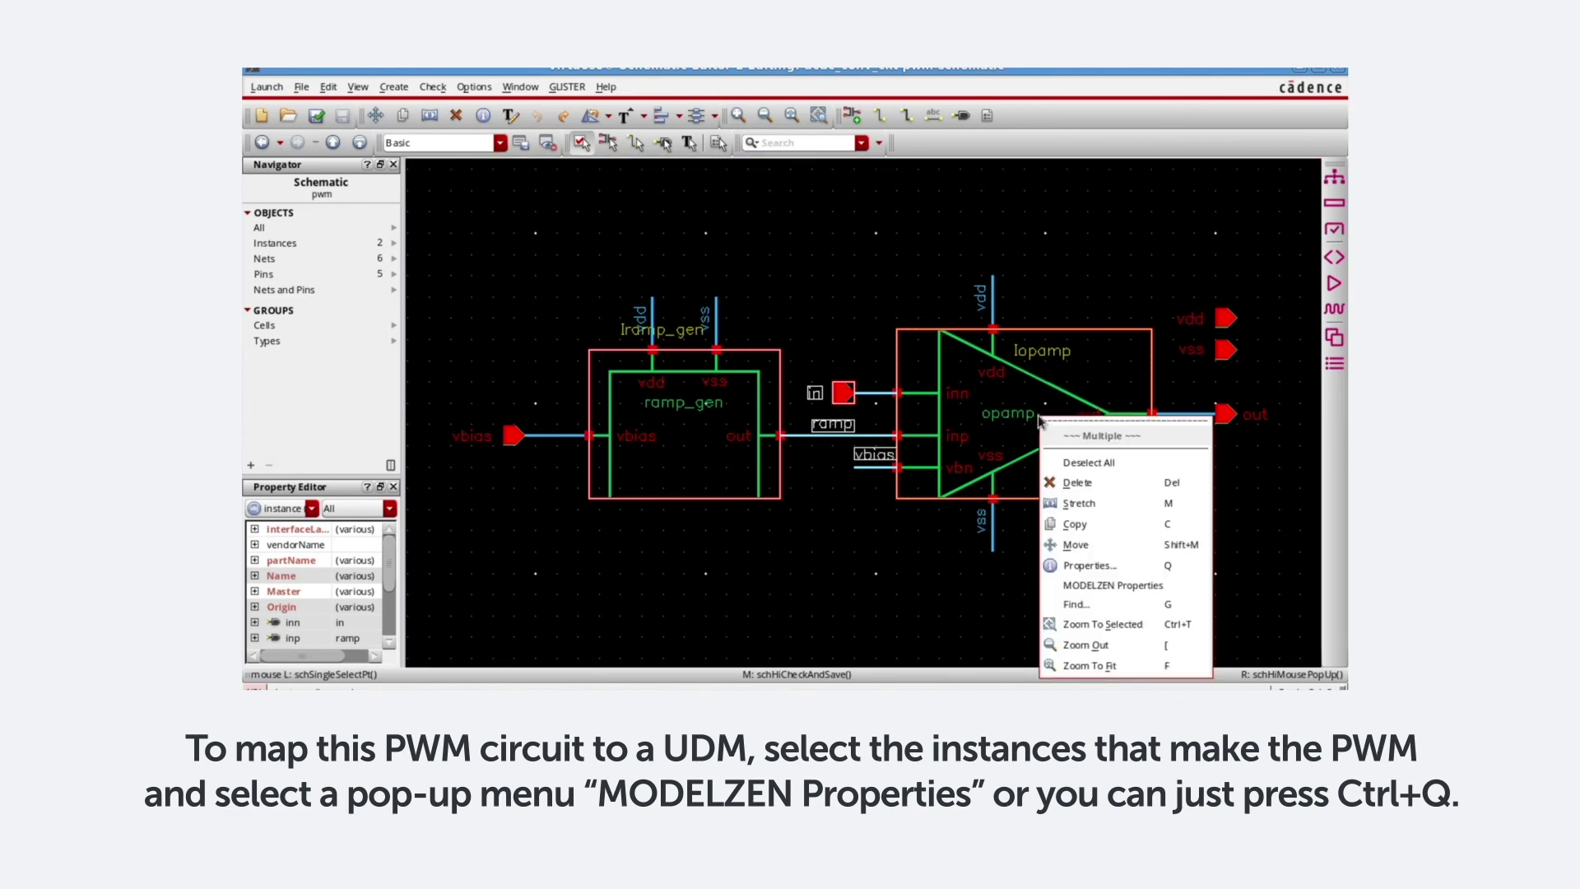
{"action": "left_click", "coordinate": [1133, 586]}
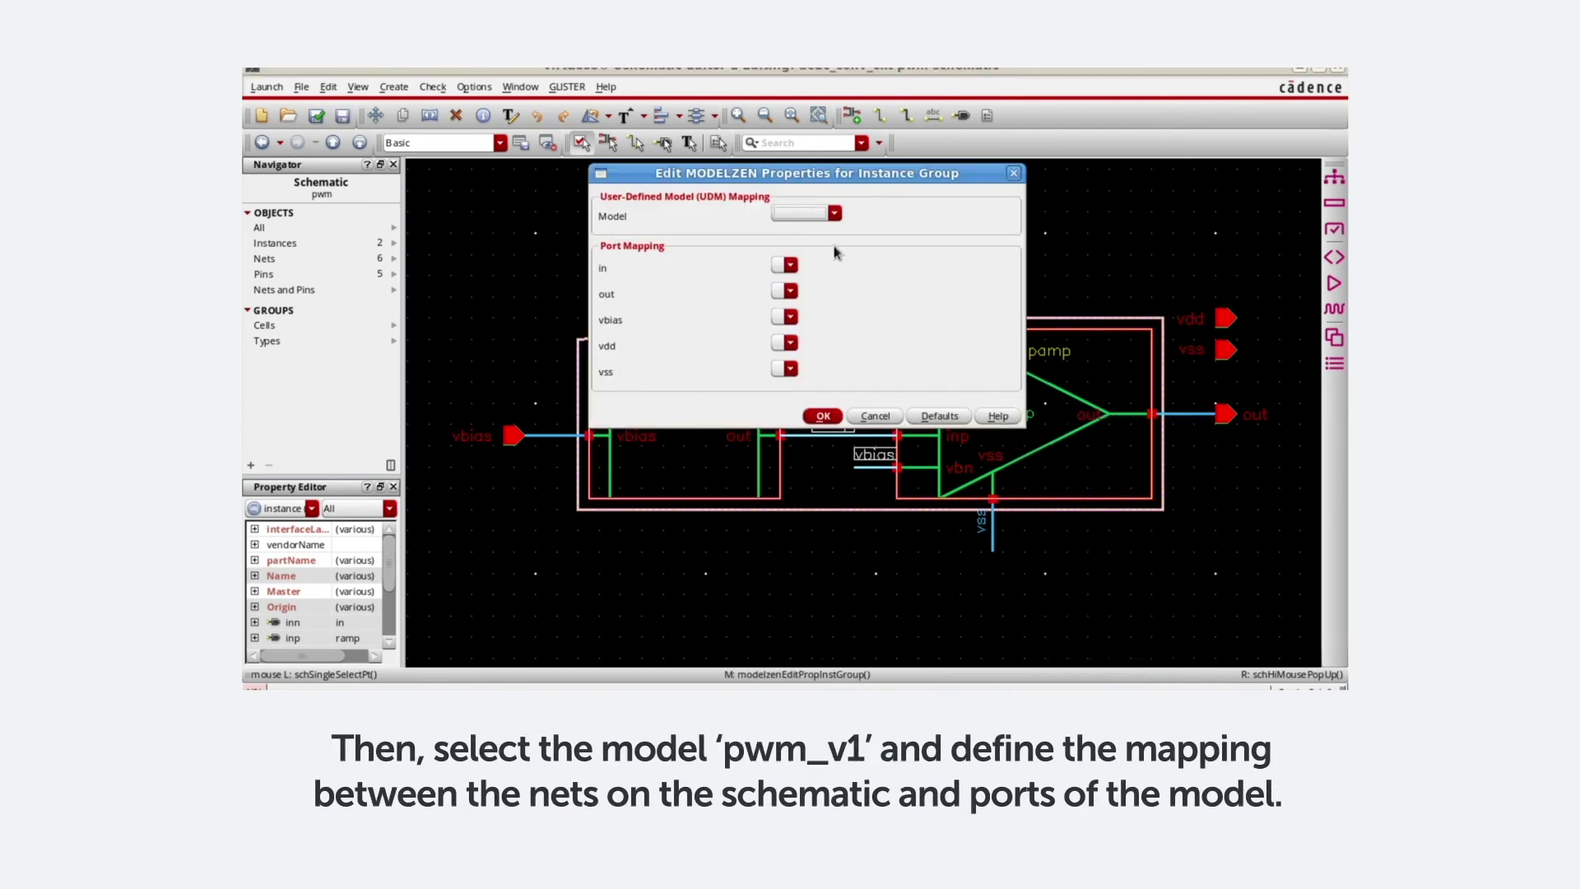
Map the instance group to the pwm_v1 user-defined model with vdd assigned to vpwr and vss to vgnd, and save the schematic.
{"action": "left_click", "coordinate": [832, 212]}
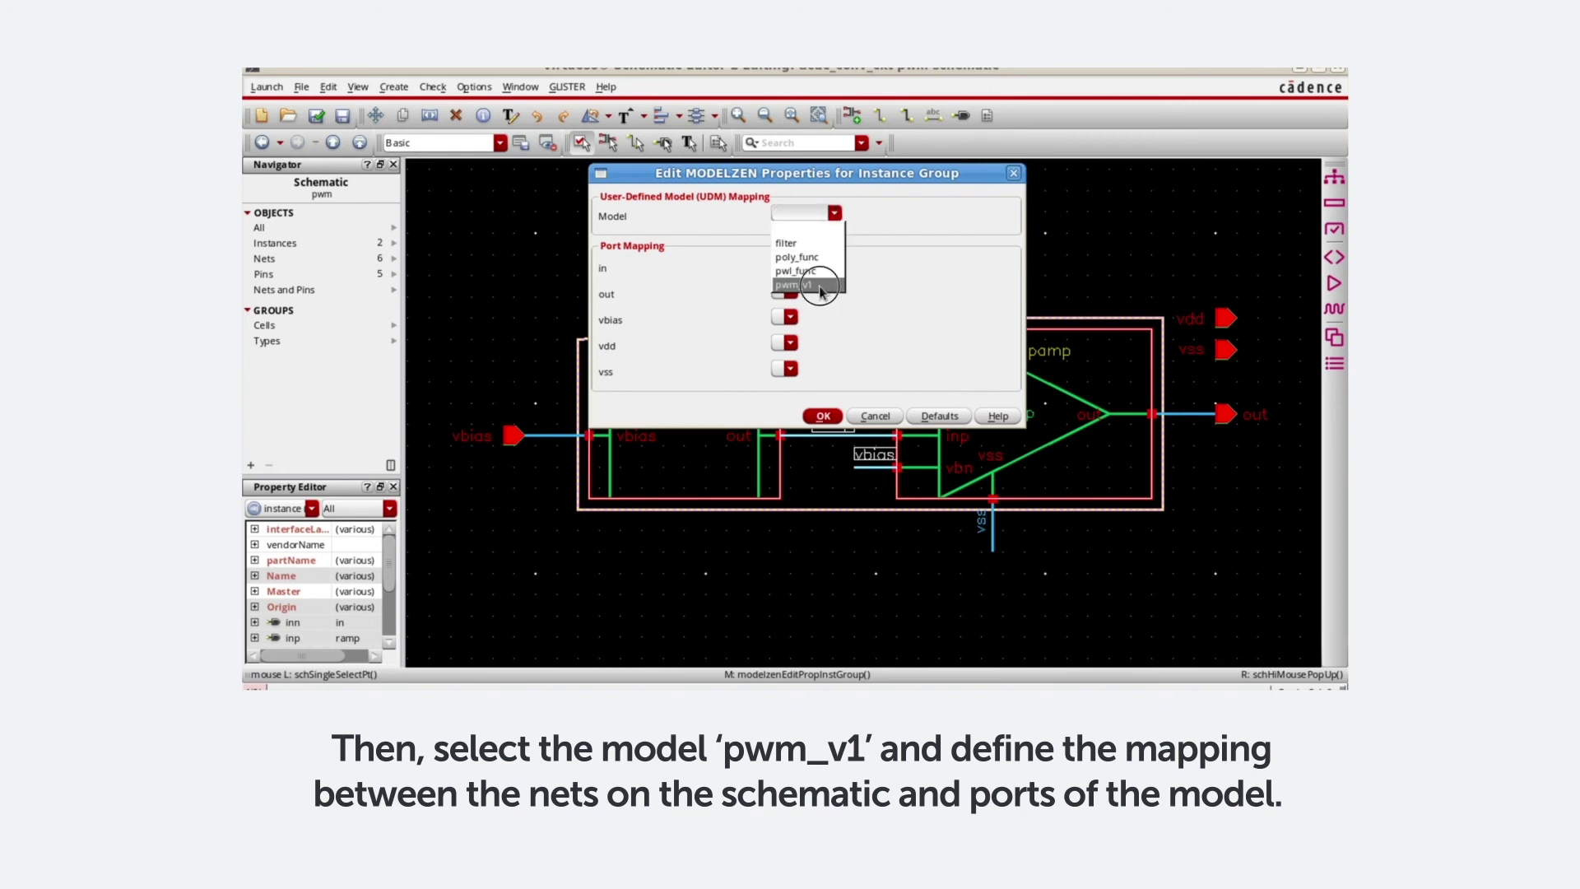
{"action": "left_click", "coordinate": [819, 285]}
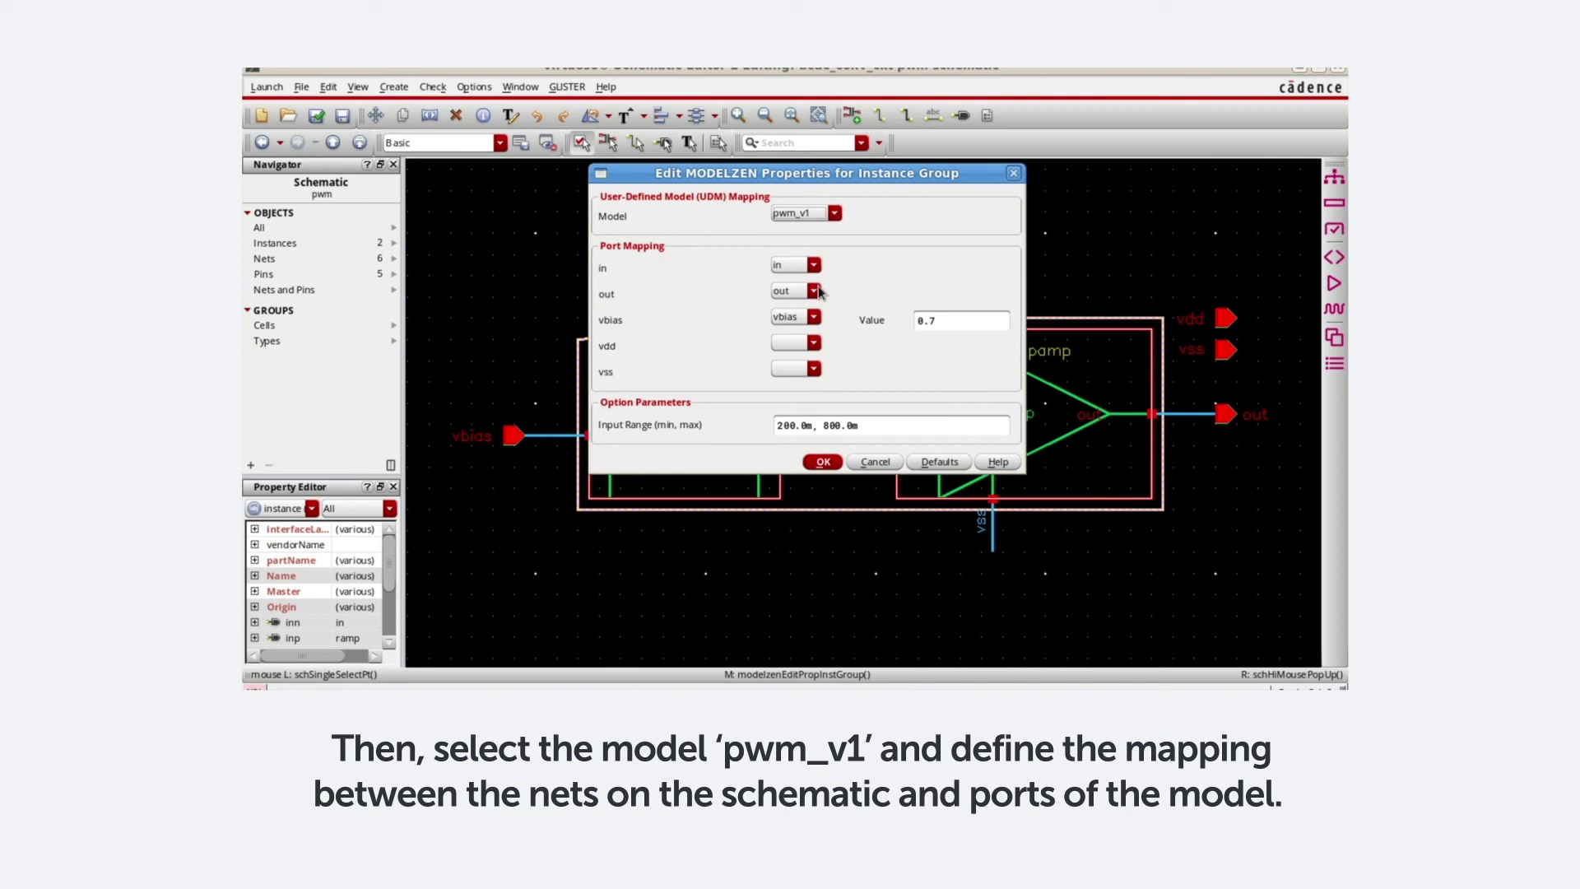
{"action": "left_click", "coordinate": [812, 344]}
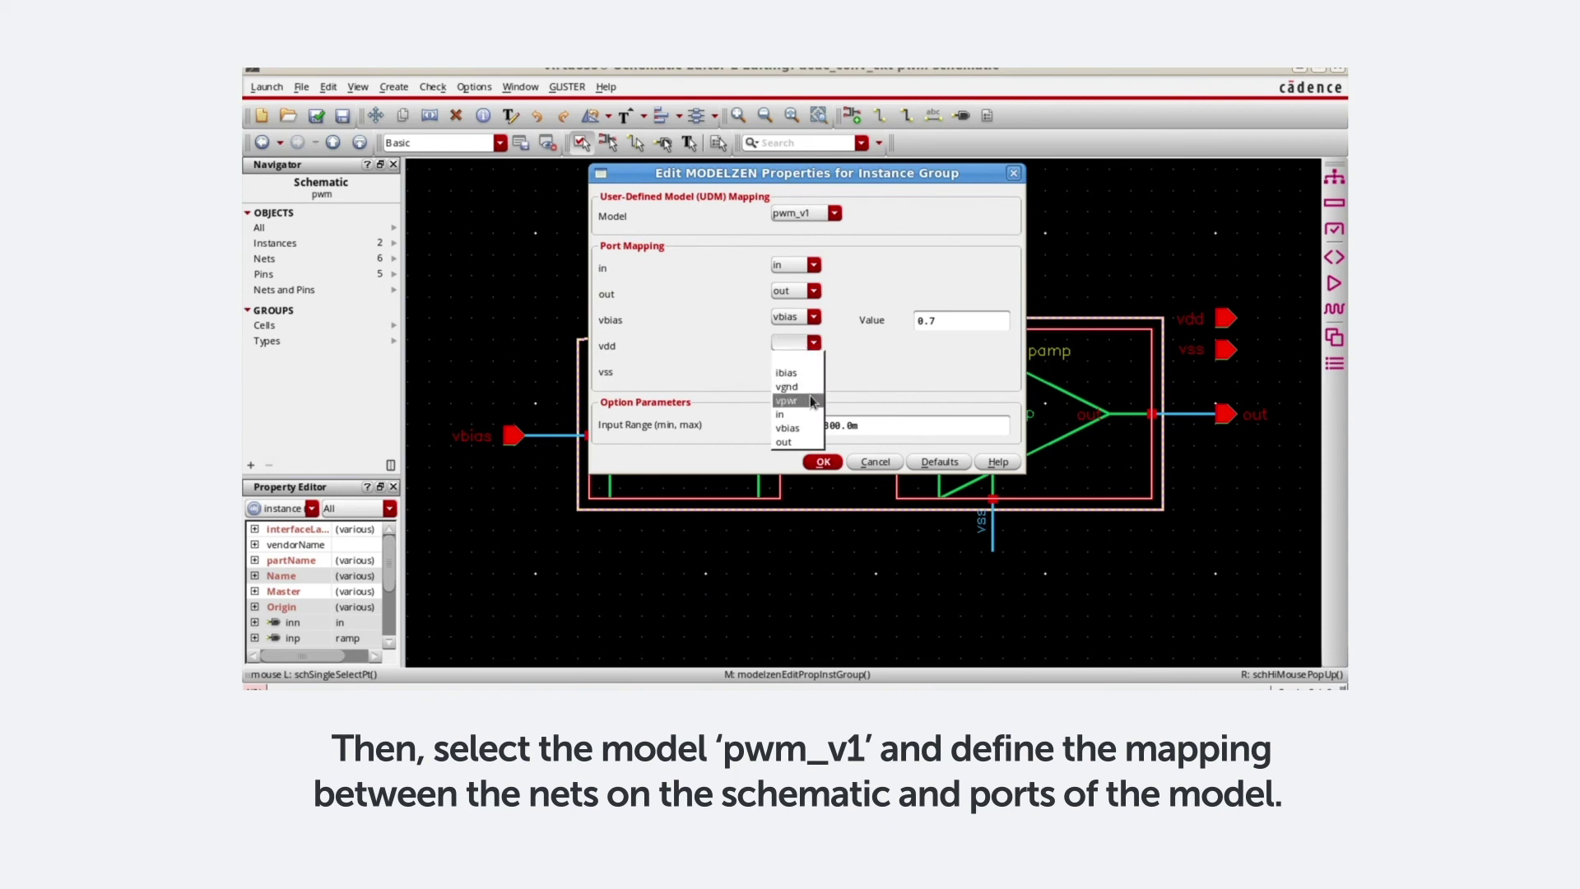
{"action": "left_click", "coordinate": [810, 400]}
{"action": "left_click", "coordinate": [812, 368]}
{"action": "left_click", "coordinate": [812, 412]}
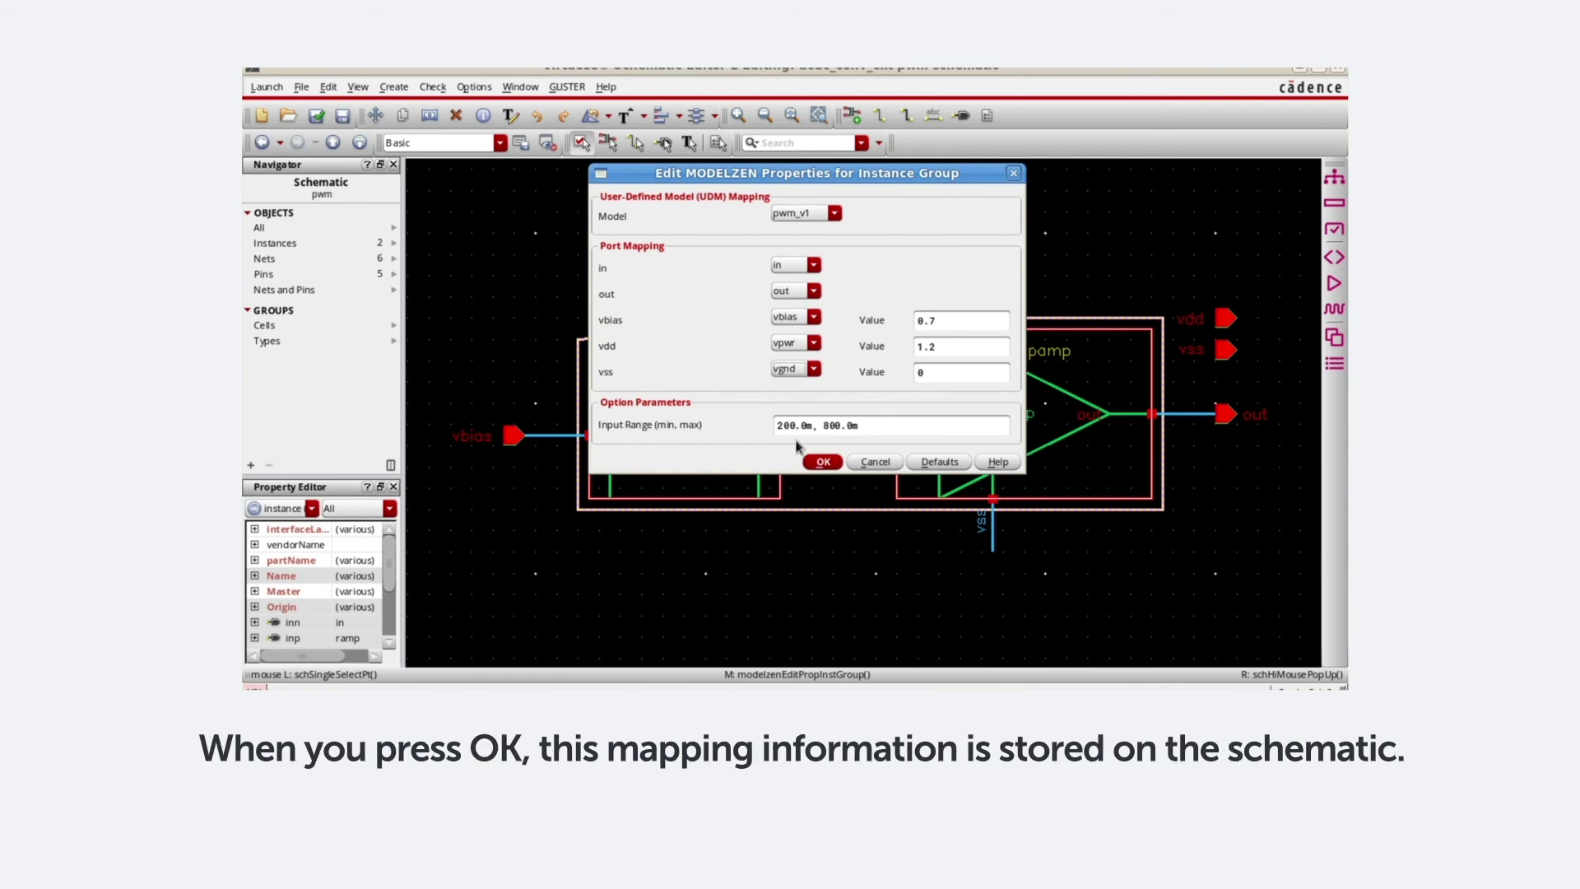
{"action": "left_click", "coordinate": [822, 463]}
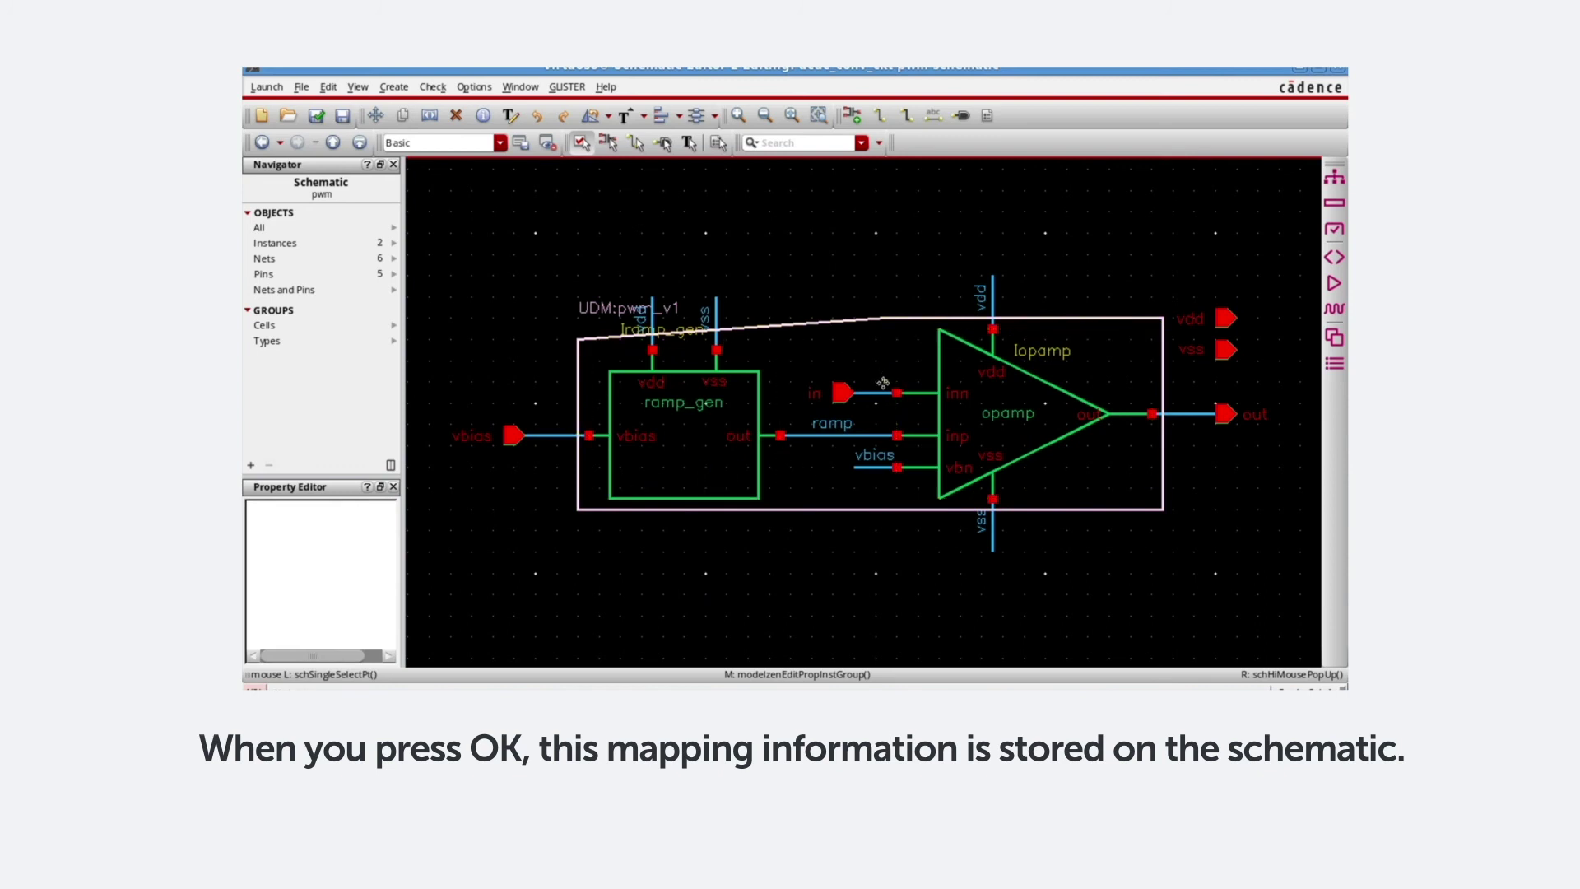
{"action": "left_click", "coordinate": [319, 115]}
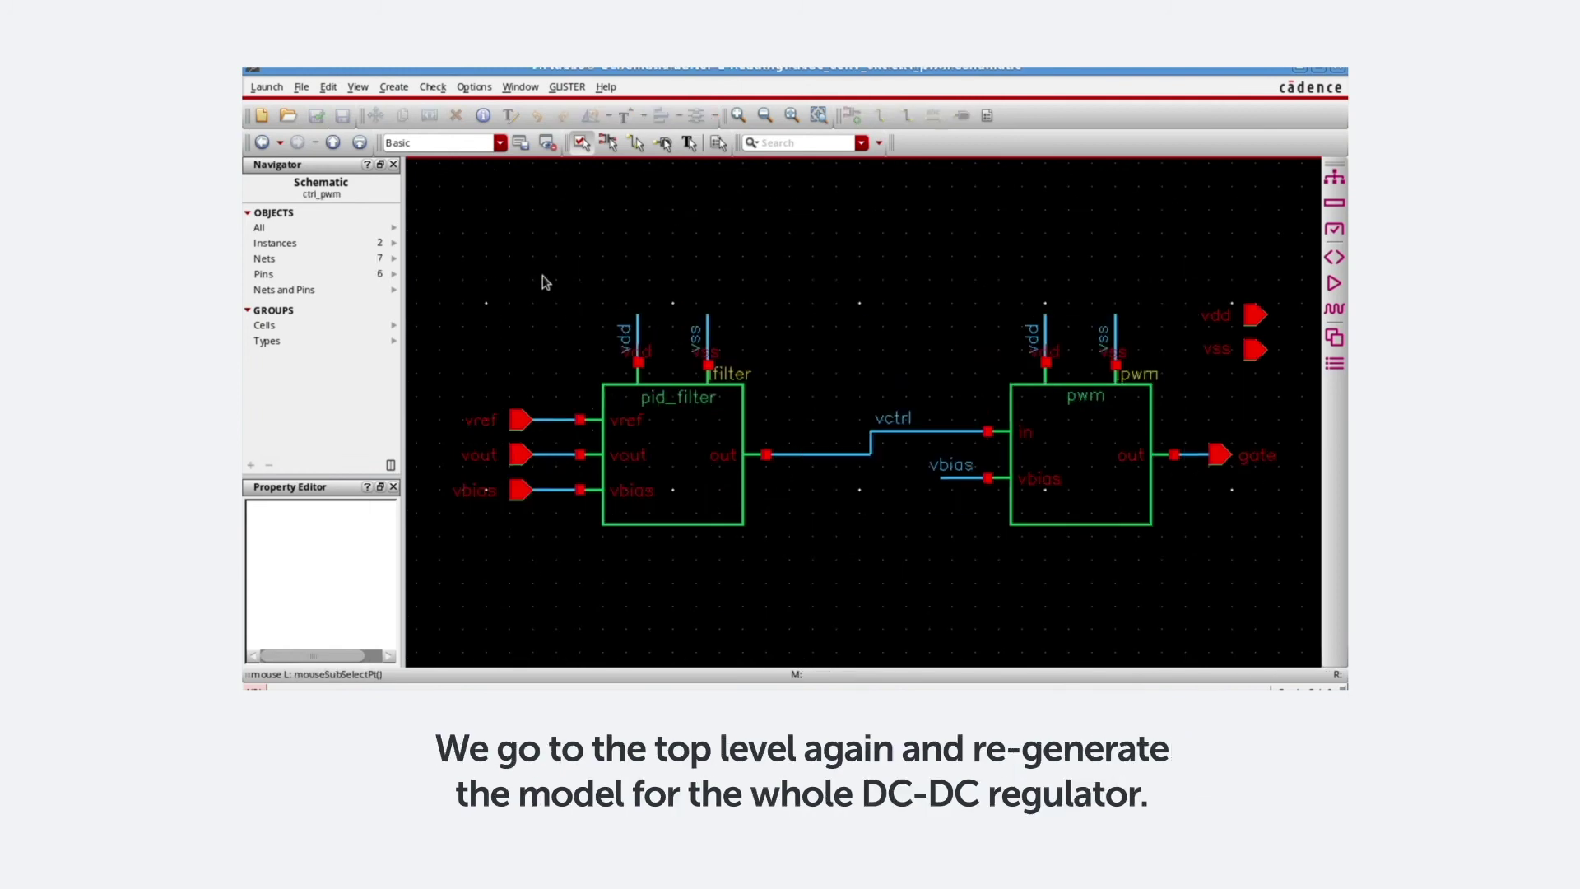
Return to the top-level dcdc_buck schematic and regenerate its model with MODELZEN, keeping the preset file paths.
{"action": "key", "text": "ctrl+e"}
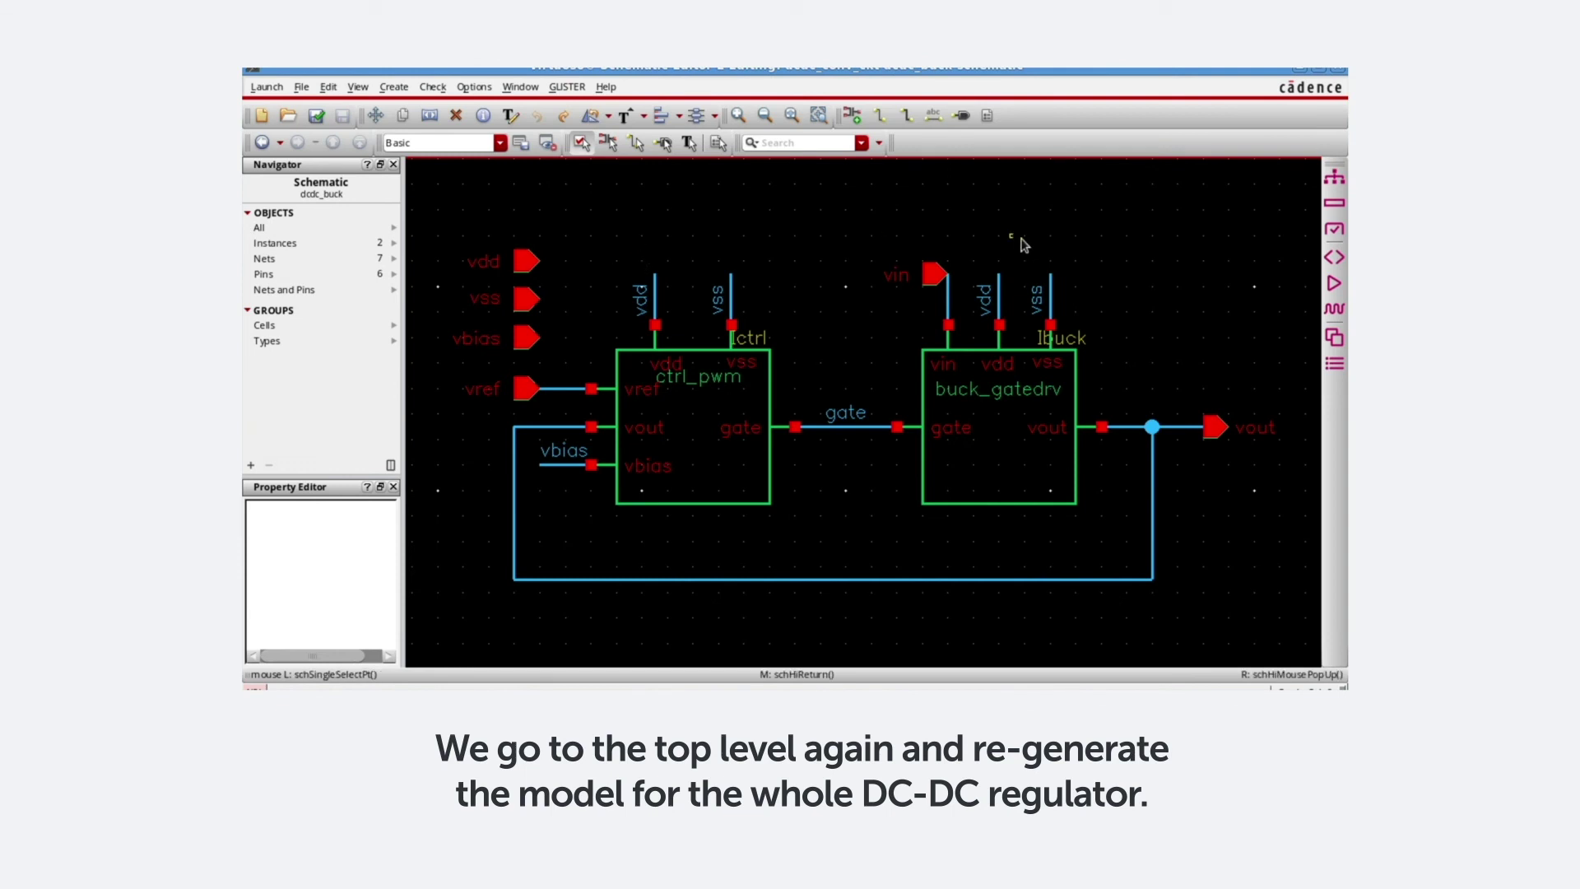
{"action": "left_click", "coordinate": [1334, 336]}
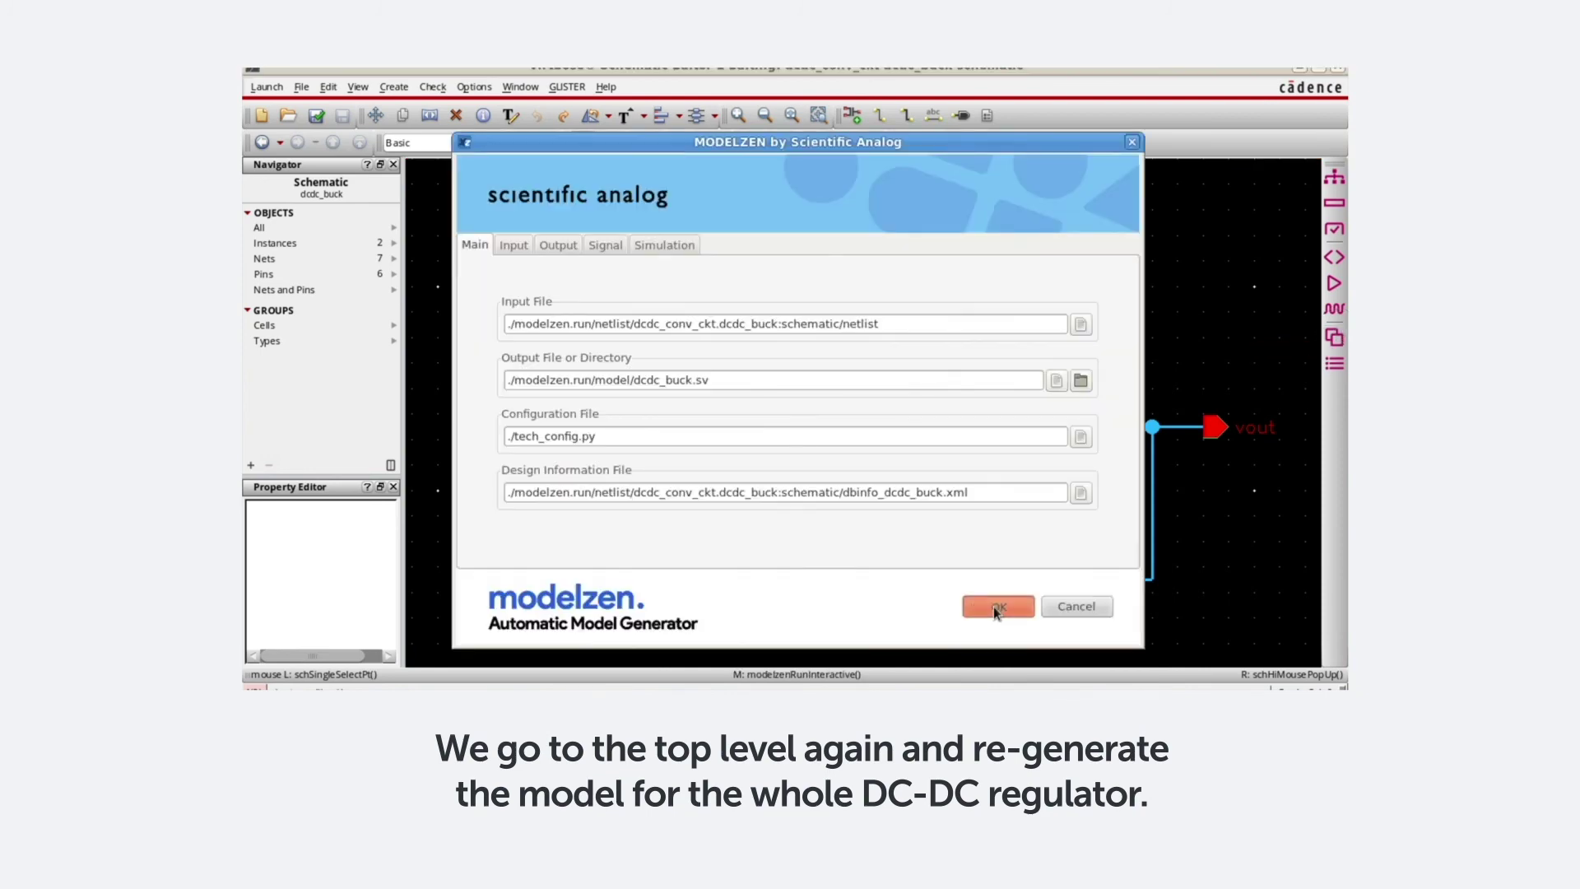
{"action": "left_click", "coordinate": [996, 607]}
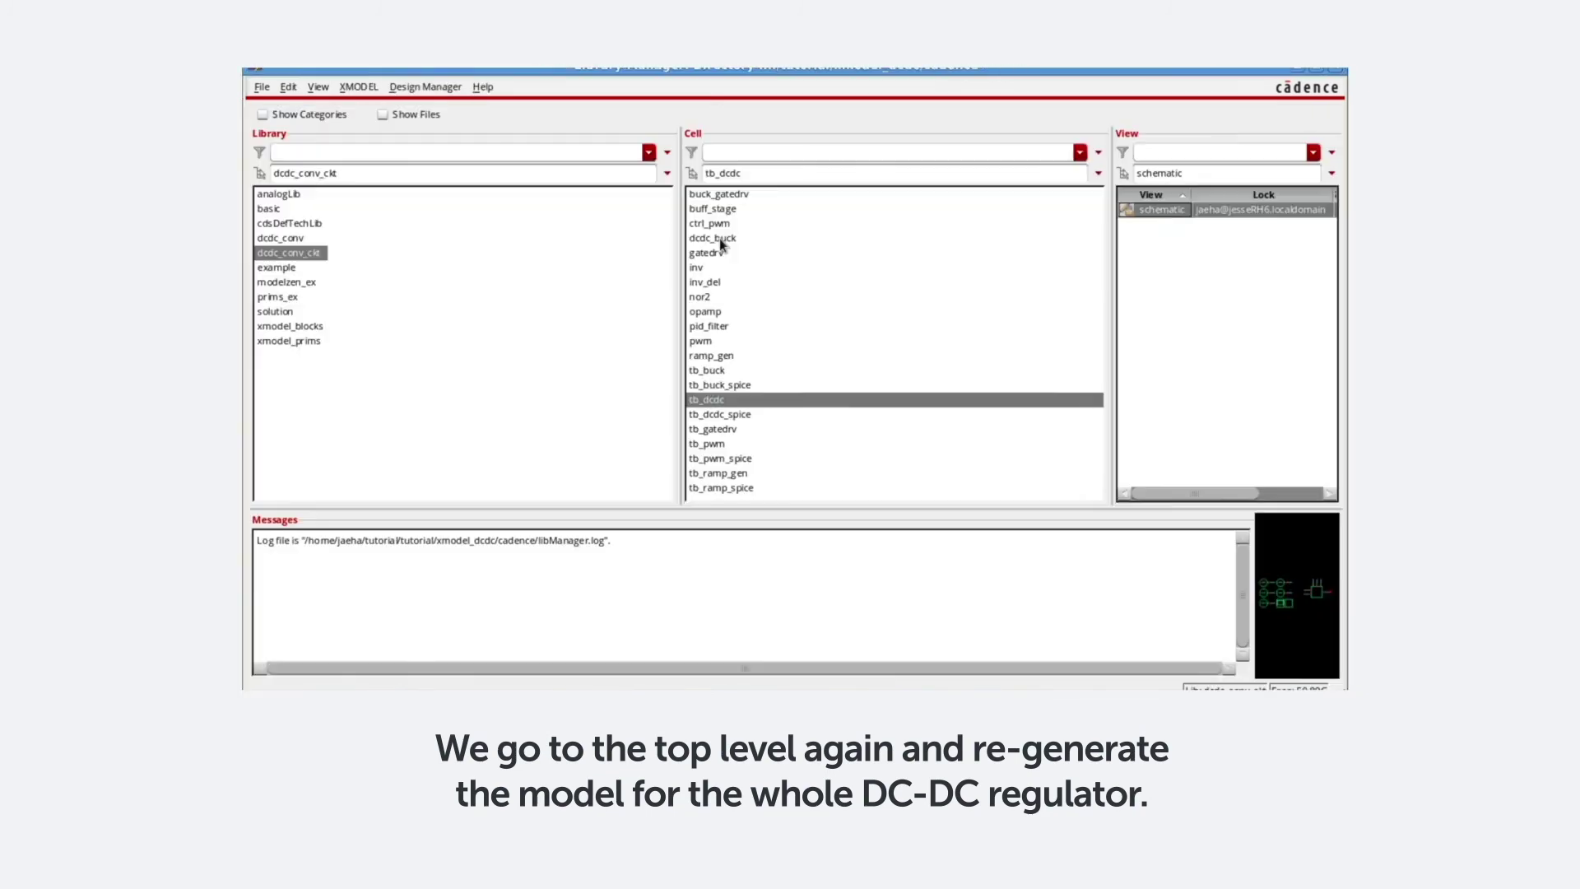
Open the generated xmodel view of the dcdc_buck cell and search its code for "UDM".
{"action": "left_click", "coordinate": [719, 239]}
{"action": "double_click", "coordinate": [1156, 240]}
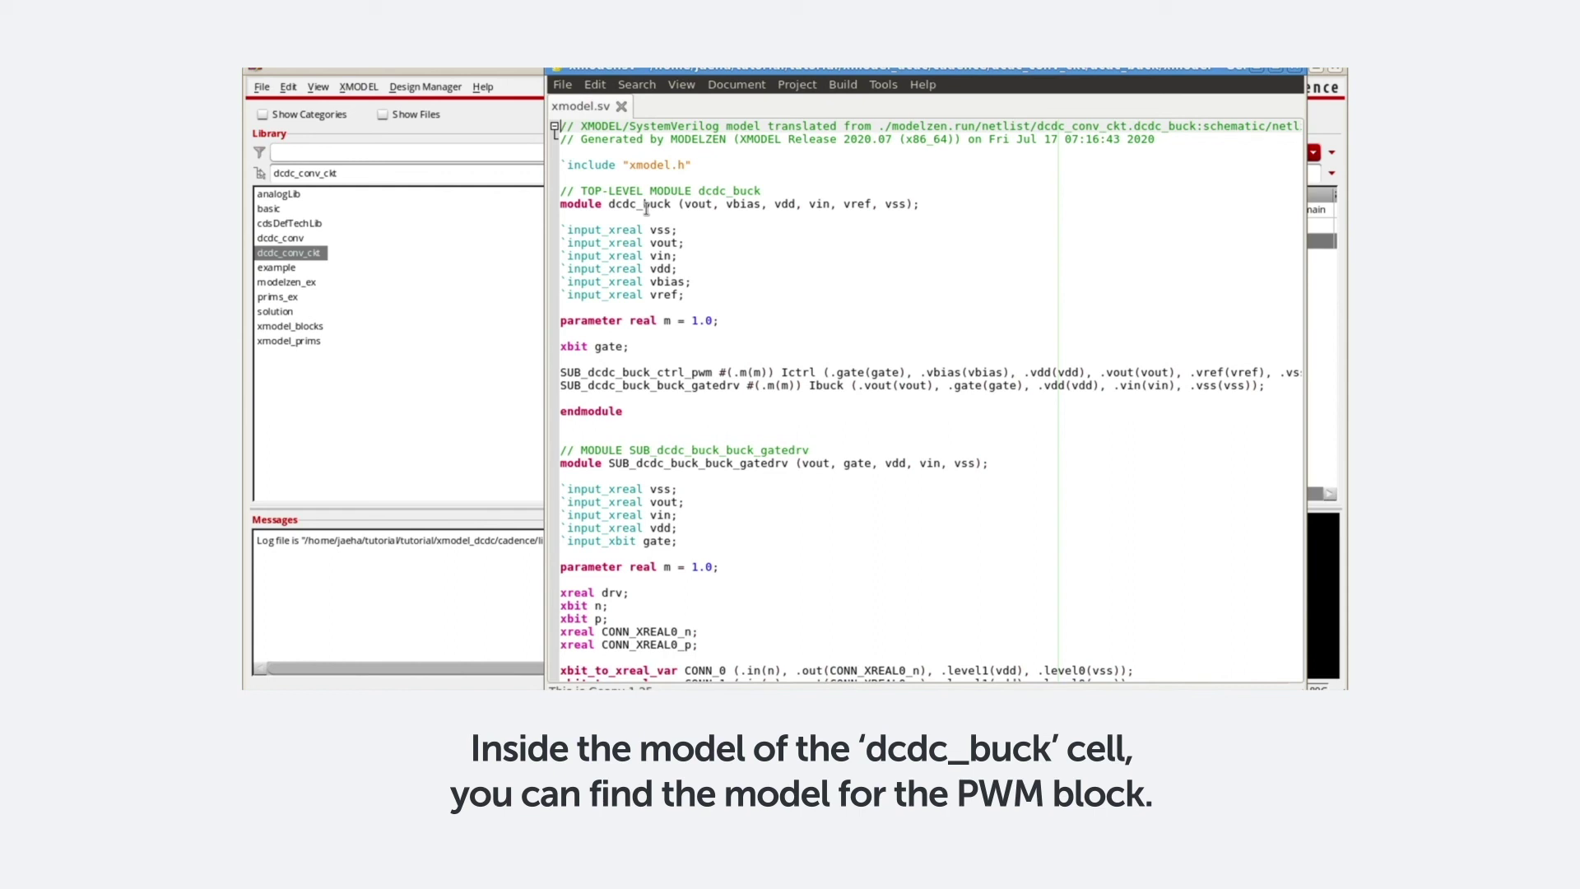
{"action": "key", "text": "ctrl+f"}
{"action": "type", "text": "UDM"}
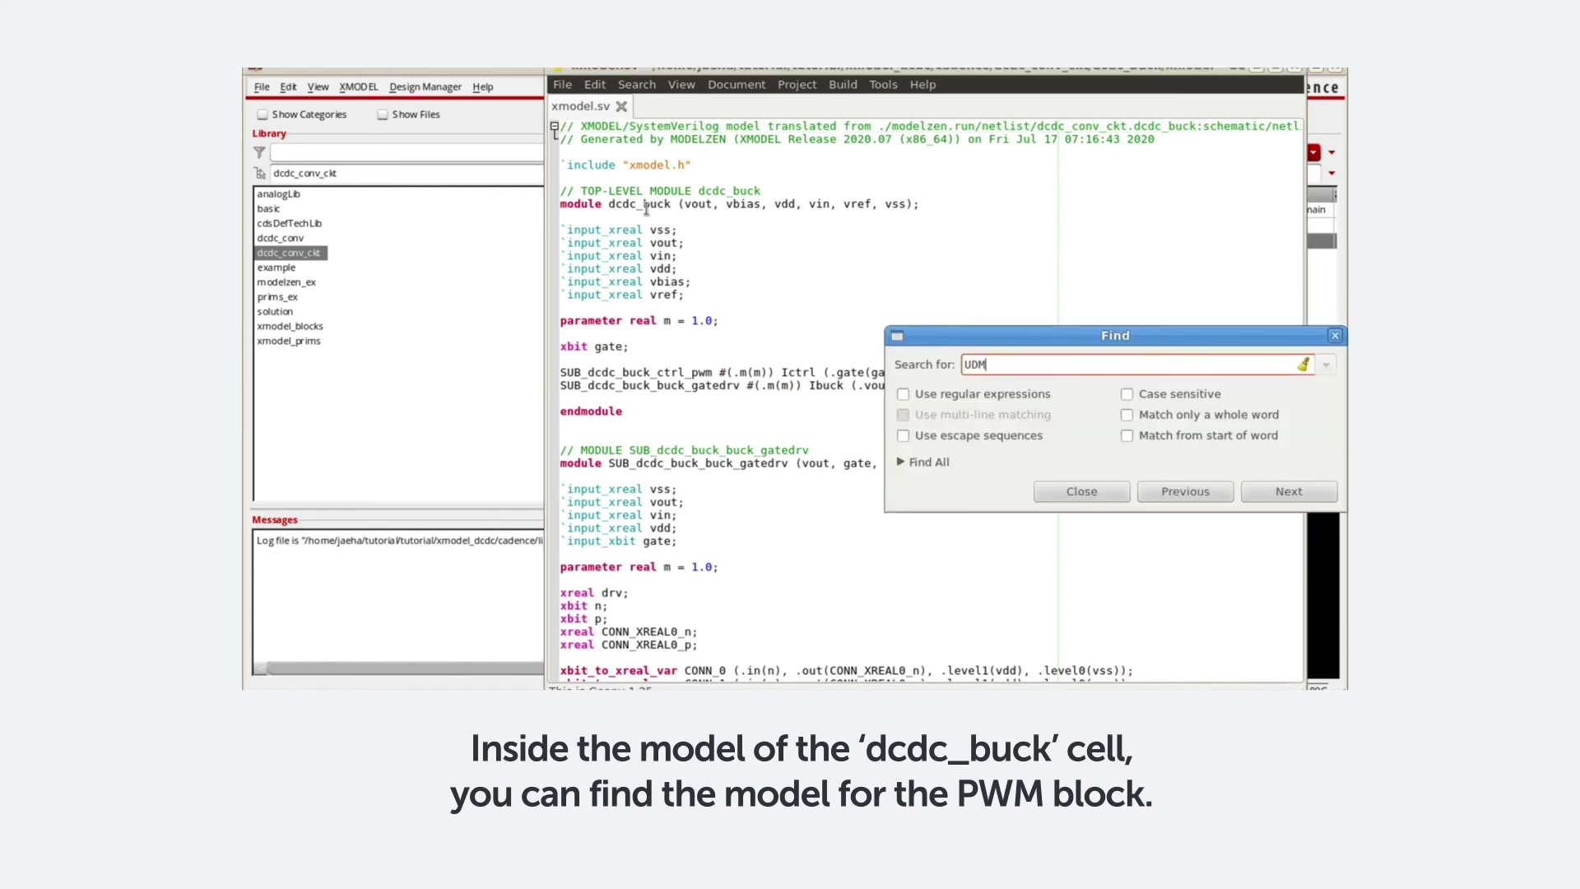
{"action": "key", "text": "Return"}
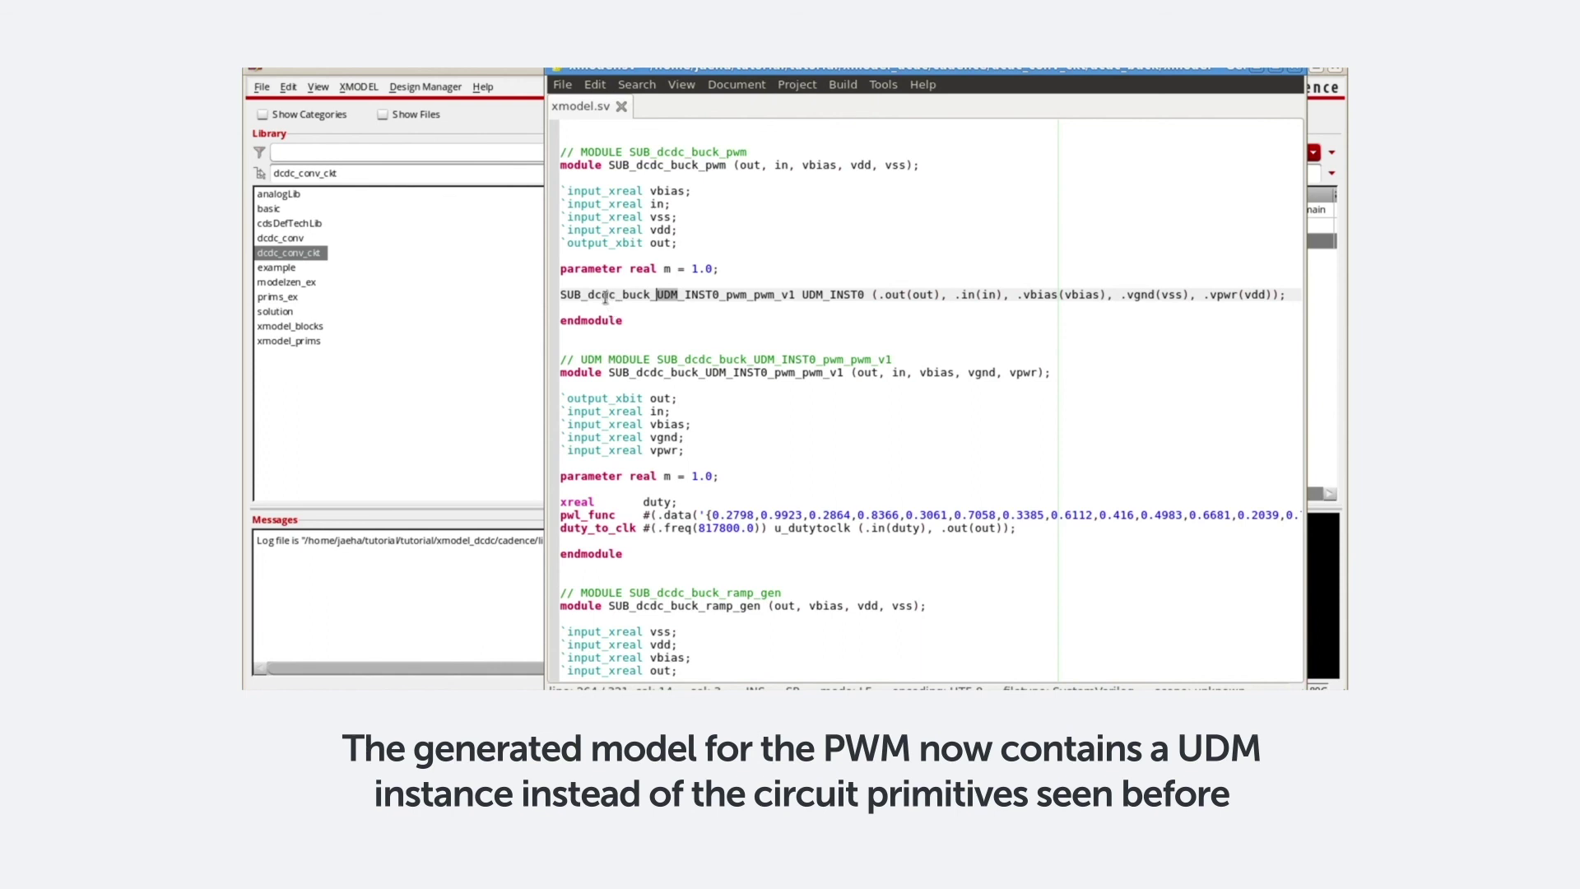
Examine the PWM's UDM module definition, including the pwl_func data points and the duty_to_clk frequency.
{"action": "triple_click", "coordinate": [585, 372]}
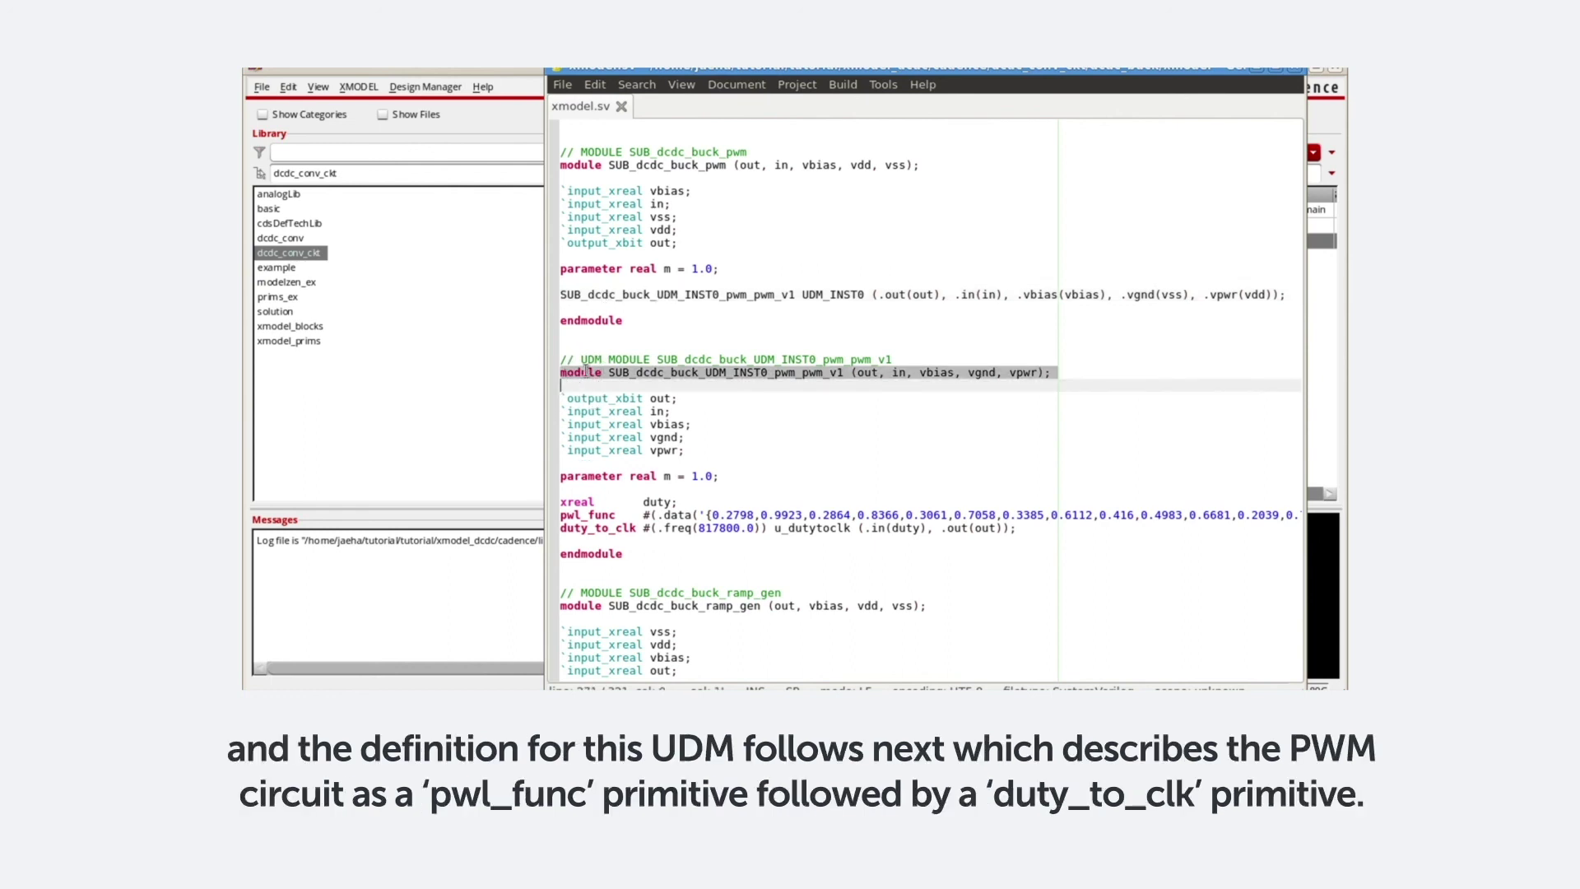
{"action": "double_click", "coordinate": [581, 516]}
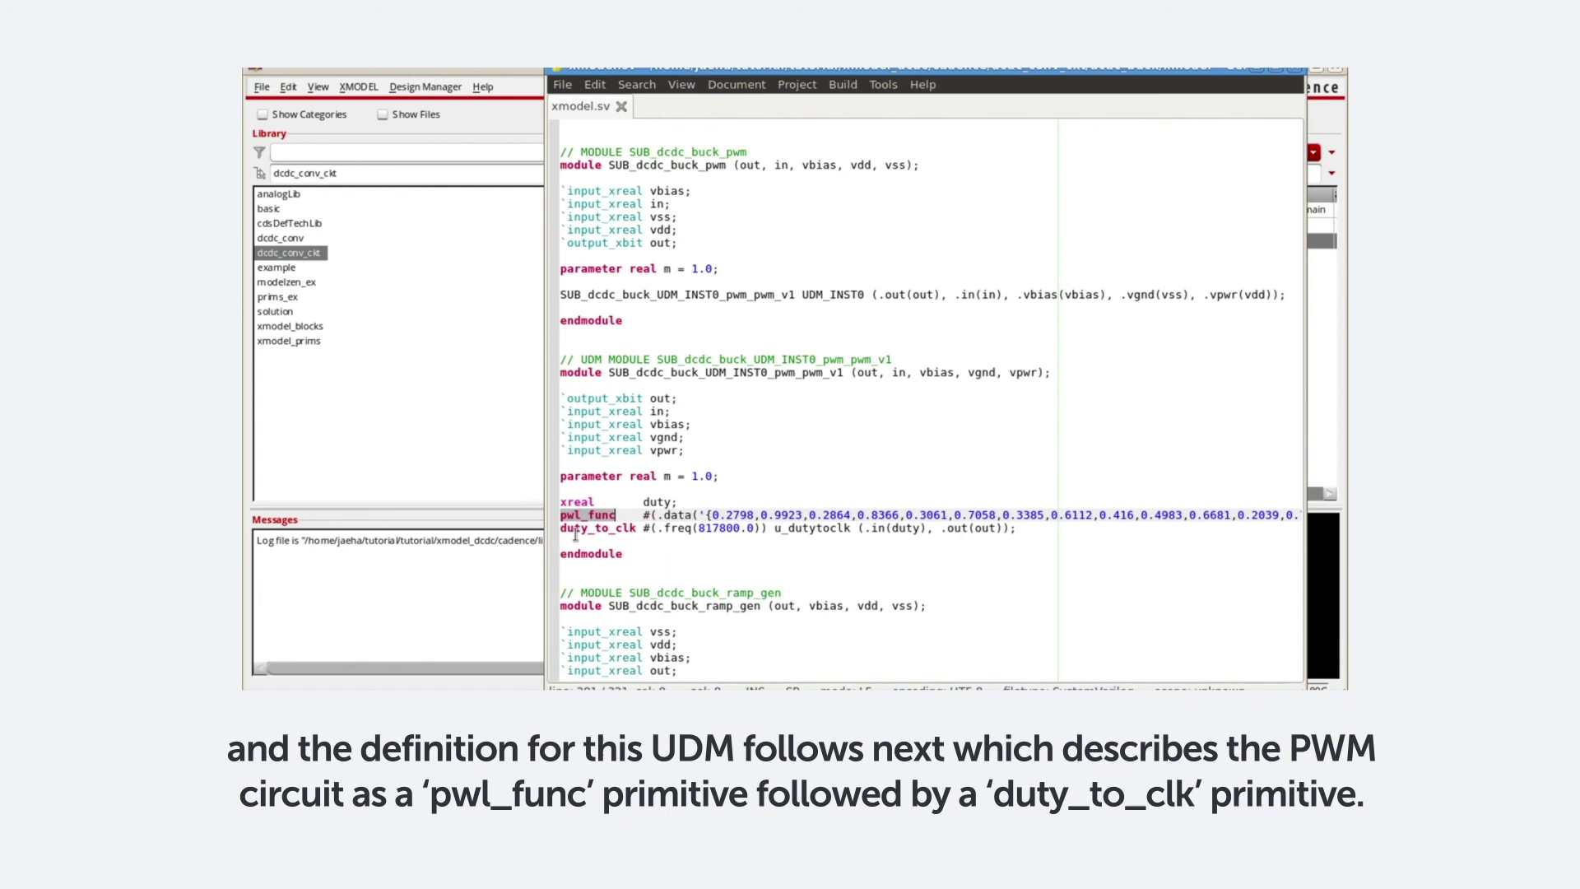
{"action": "double_click", "coordinate": [575, 529]}
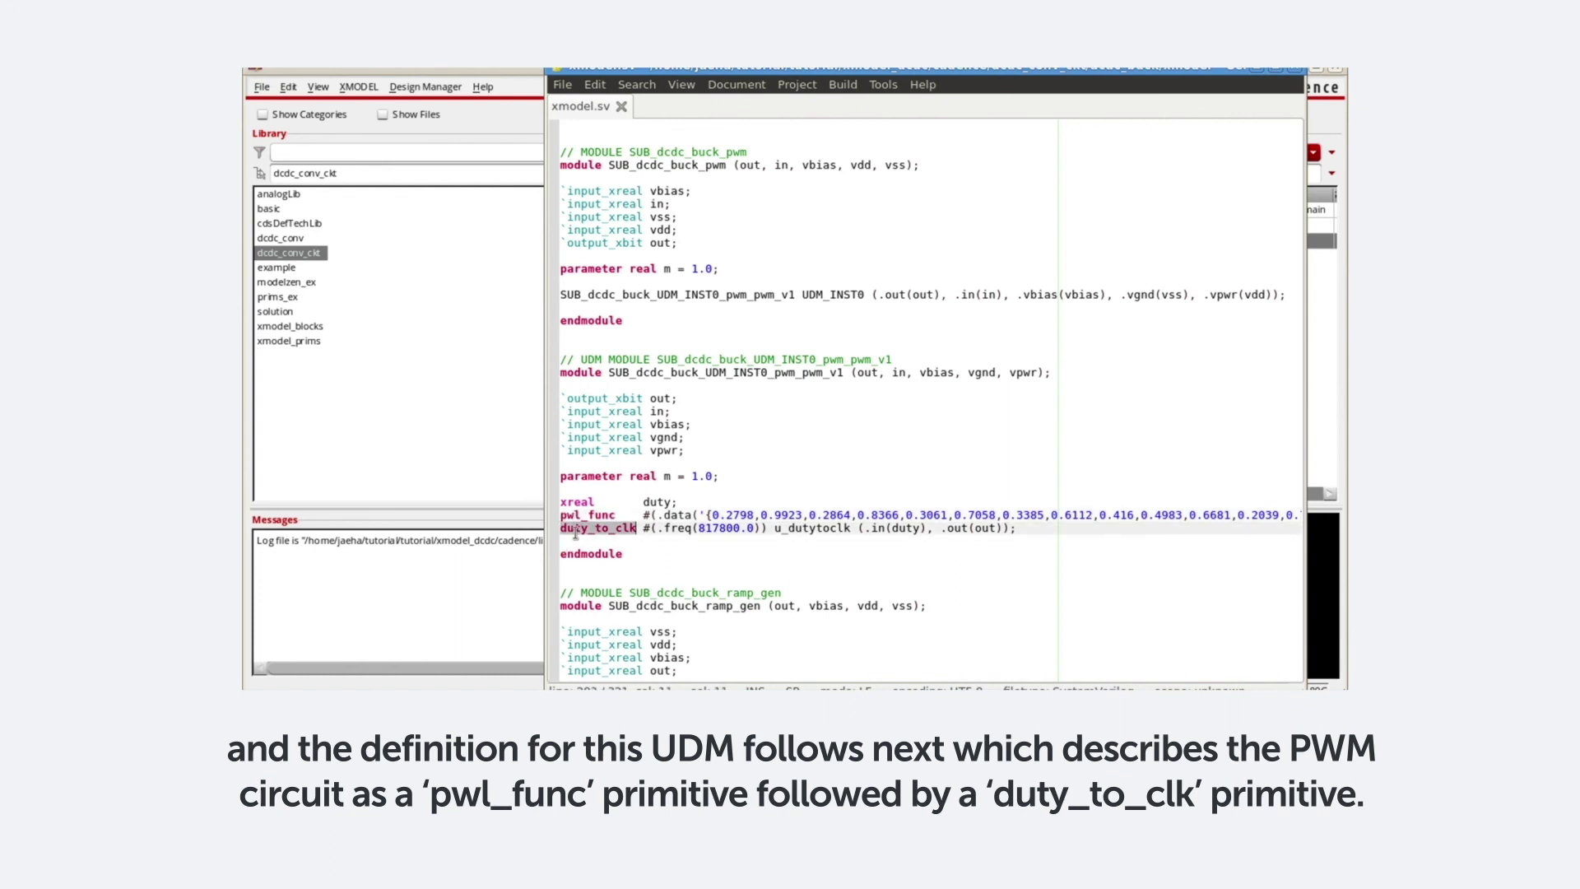
{"action": "left_click_drag", "start_coordinate": [713, 515], "coordinate": [1178, 517]}
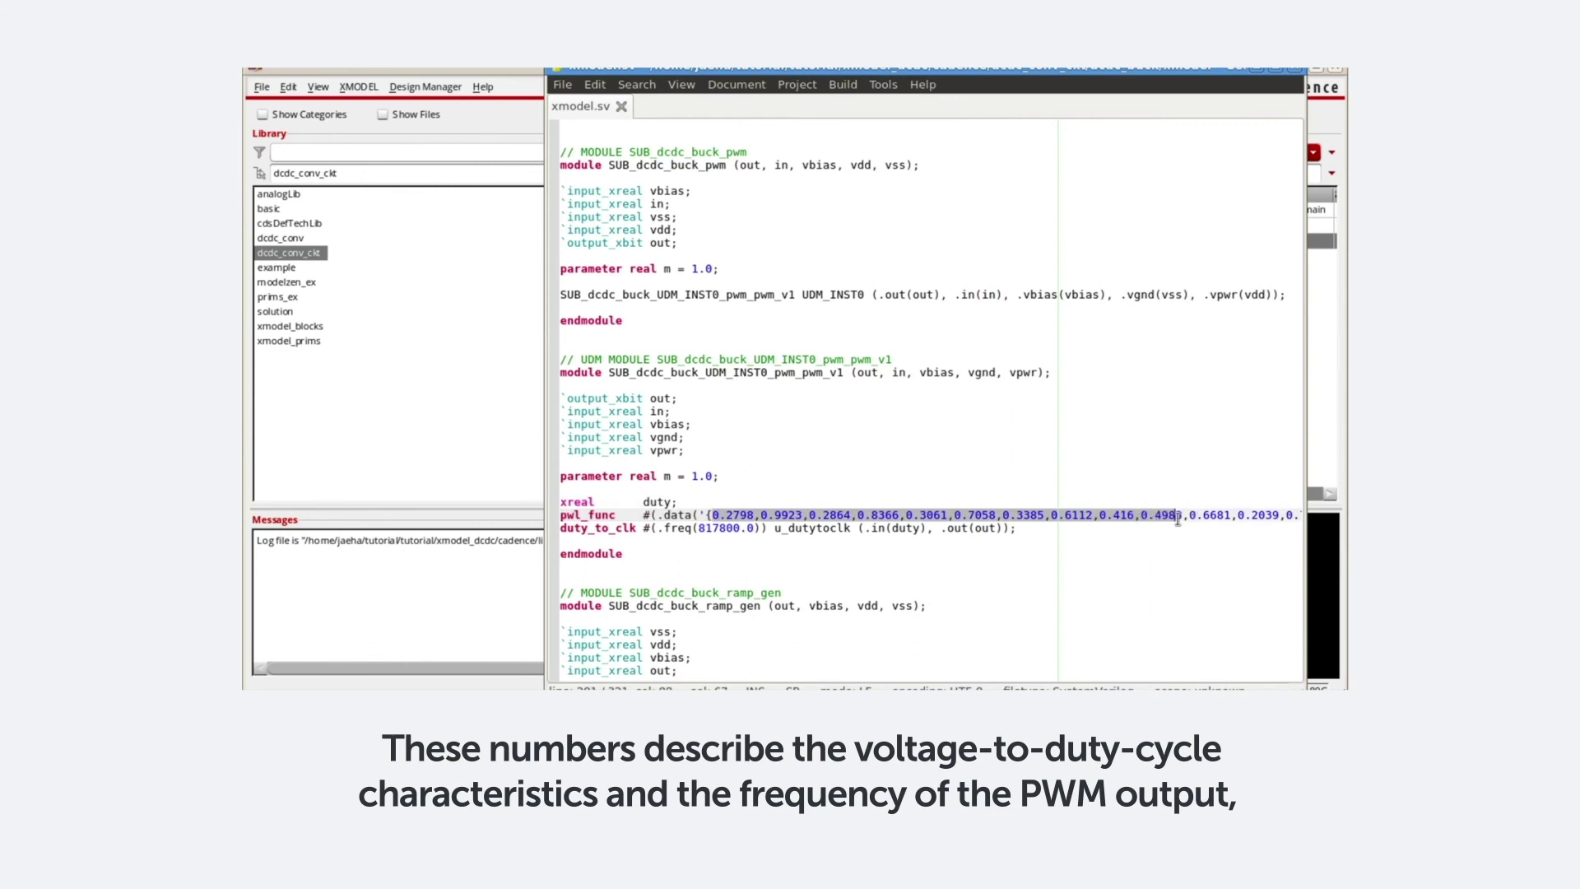
{"action": "left_click_drag", "start_coordinate": [696, 528], "coordinate": [757, 527]}
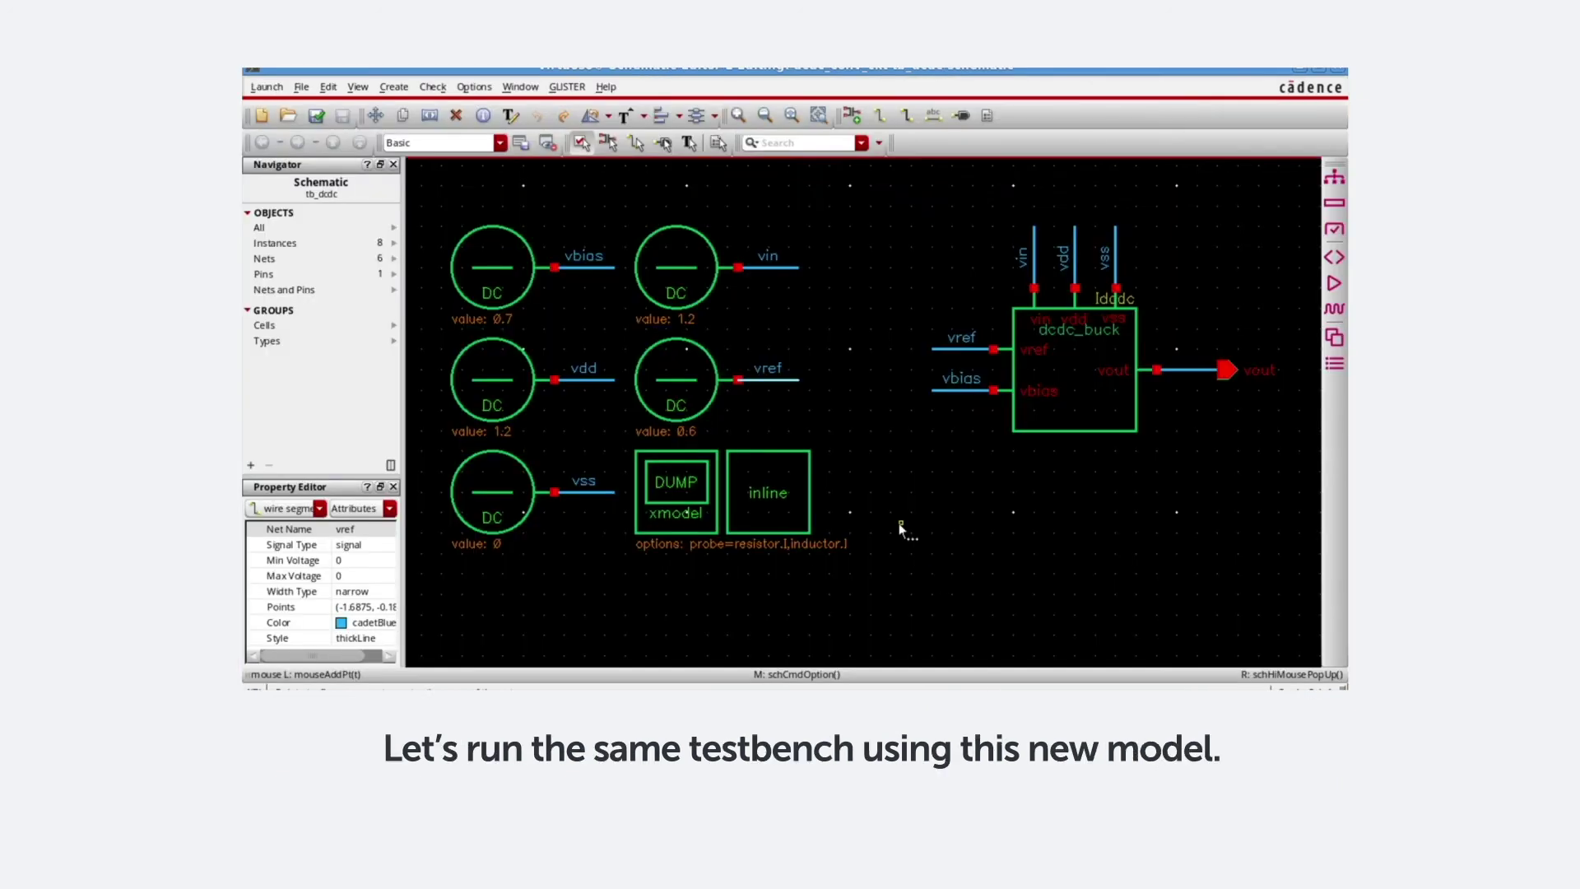
Rerun the tb_dcdc testbench simulation in XMODEL with the regenerated dcdc_buck model.
{"action": "left_click", "coordinate": [1334, 283]}
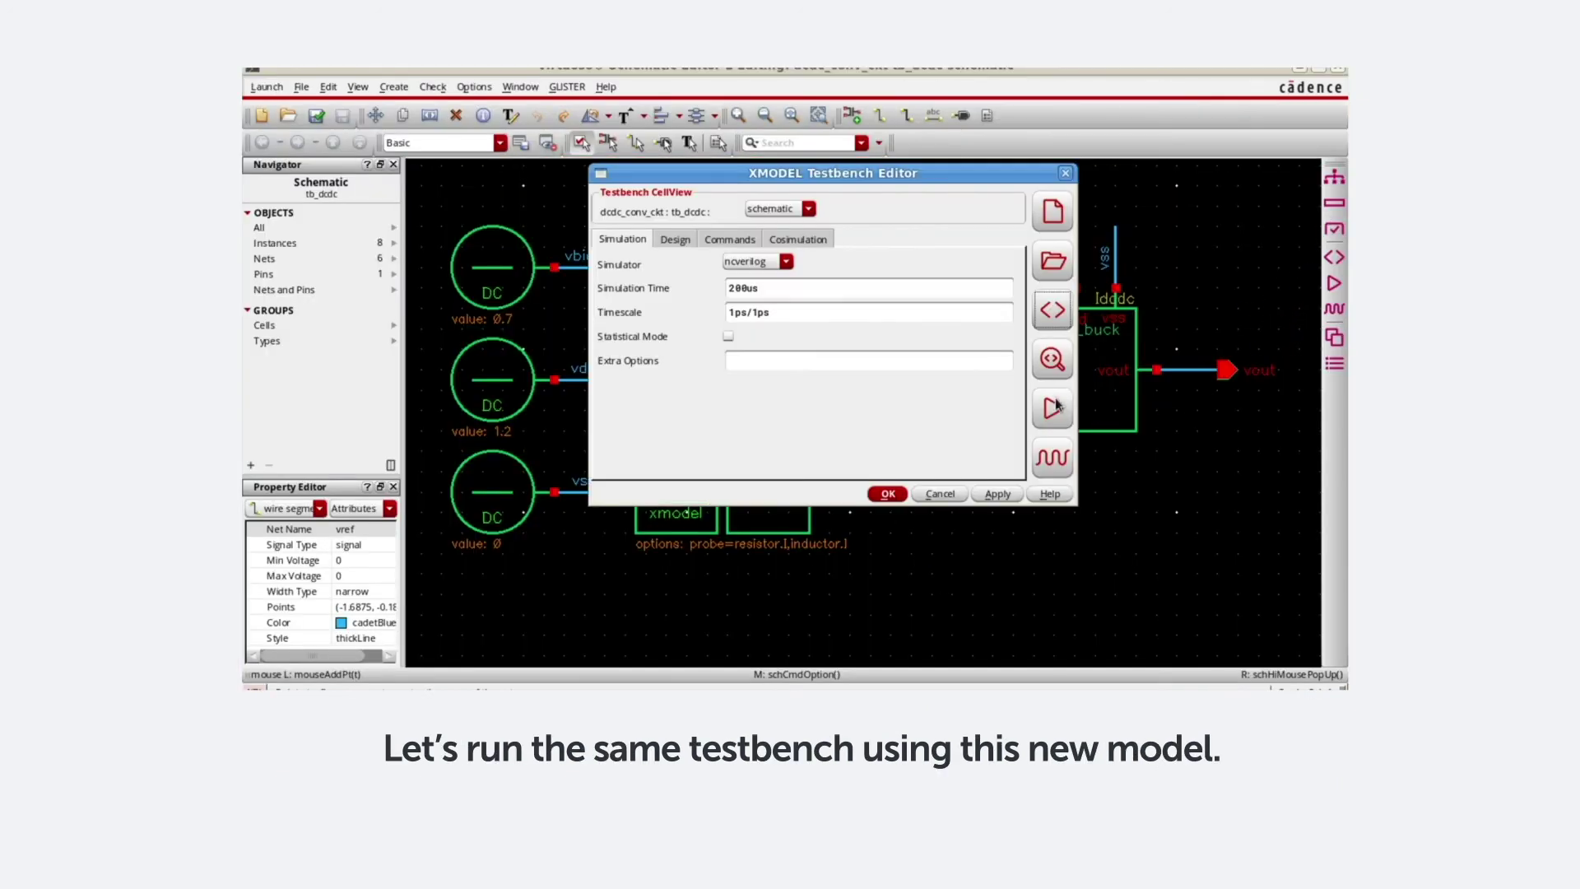
{"action": "left_click", "coordinate": [1057, 405]}
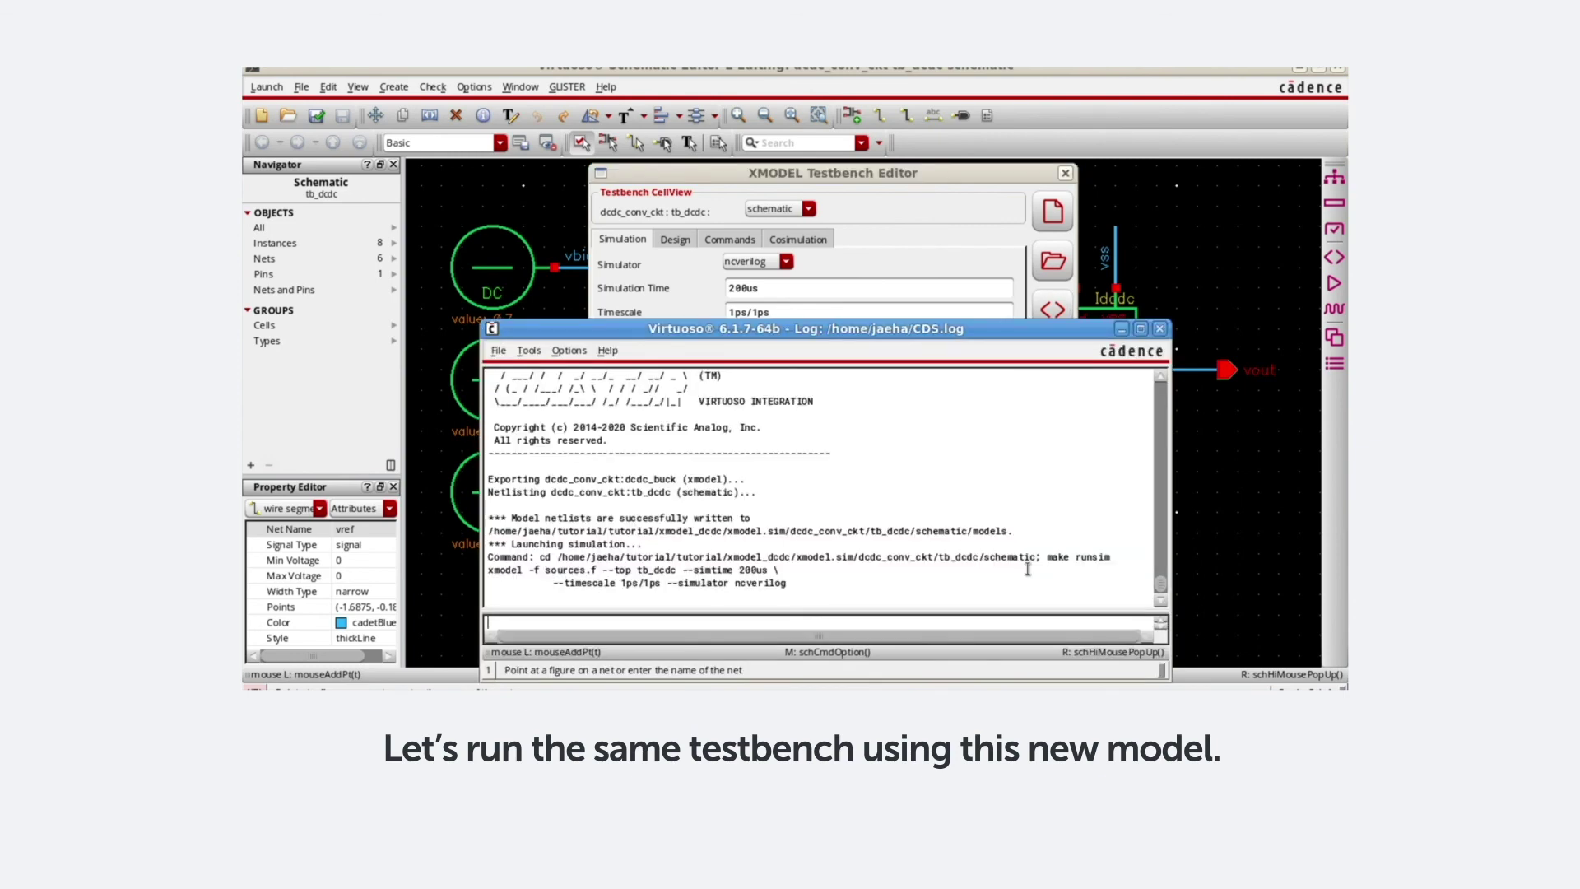